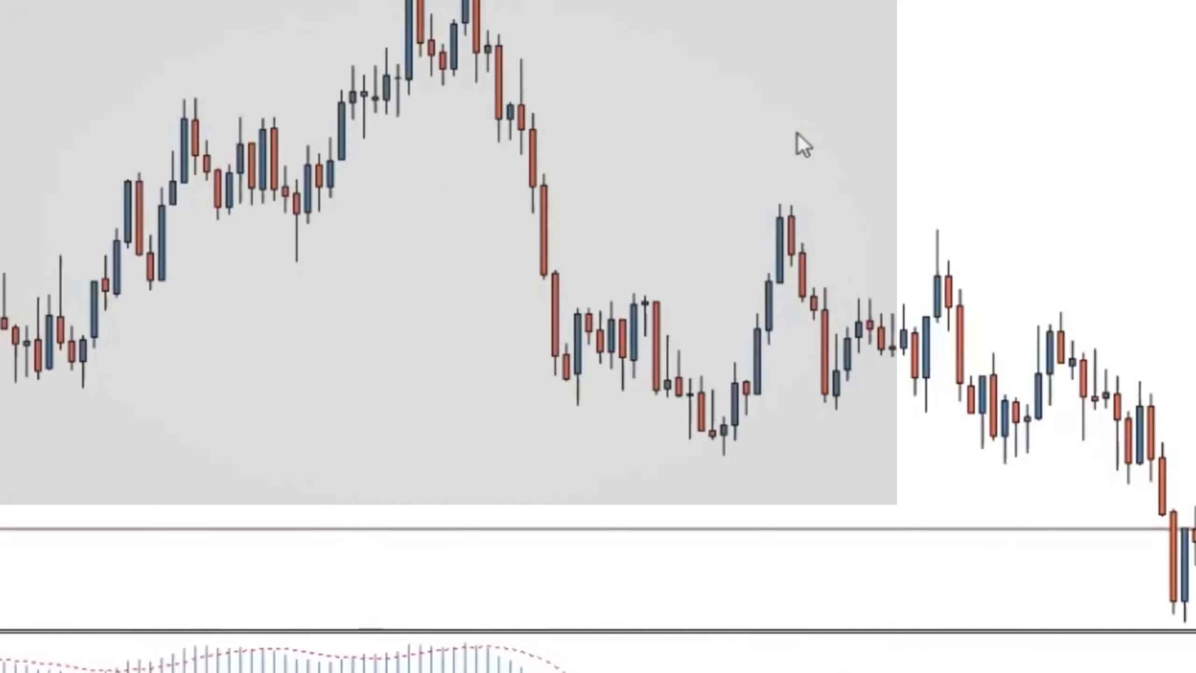
pyautogui.moveTo(954, 171); pyautogui.dragTo(734, 198)
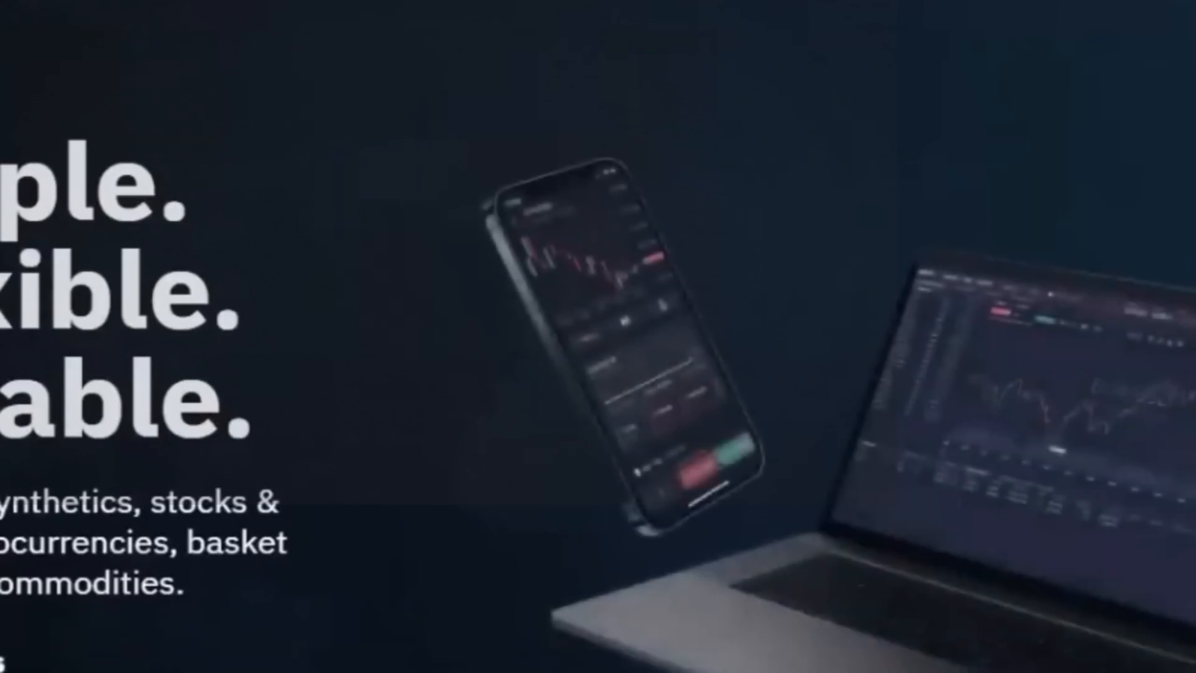
pyautogui.scroll(-2, 598, 350)
pyautogui.scroll(1, 598, 351)
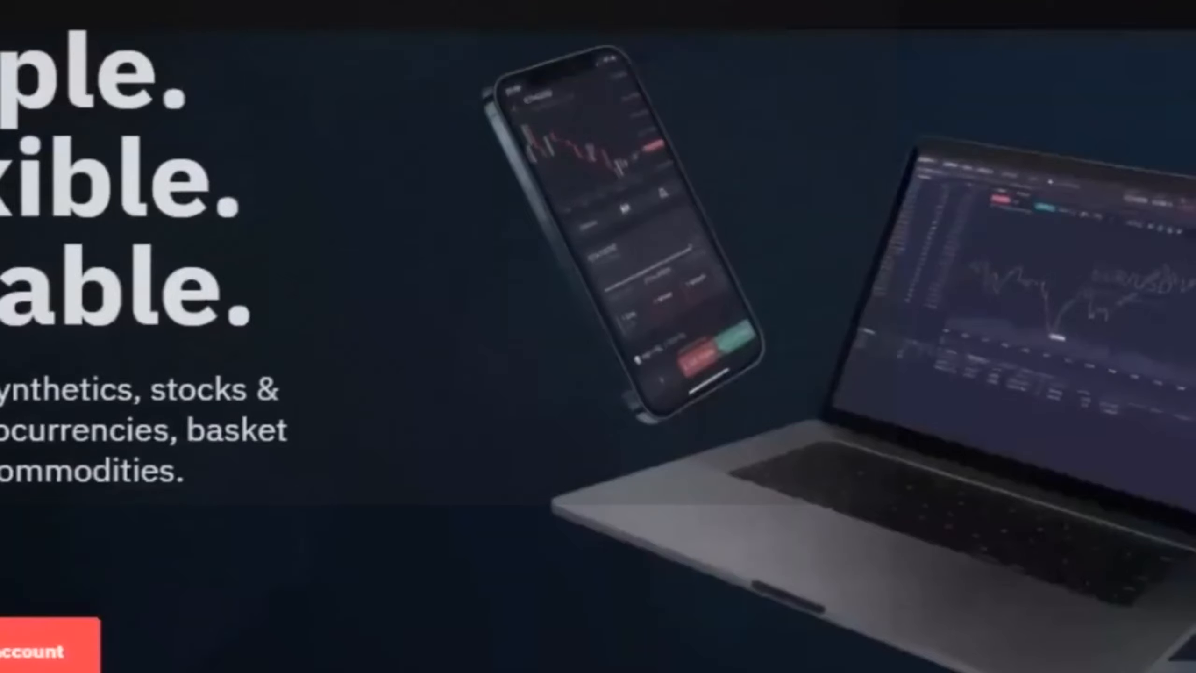
pyautogui.scroll(2, 597, 350)
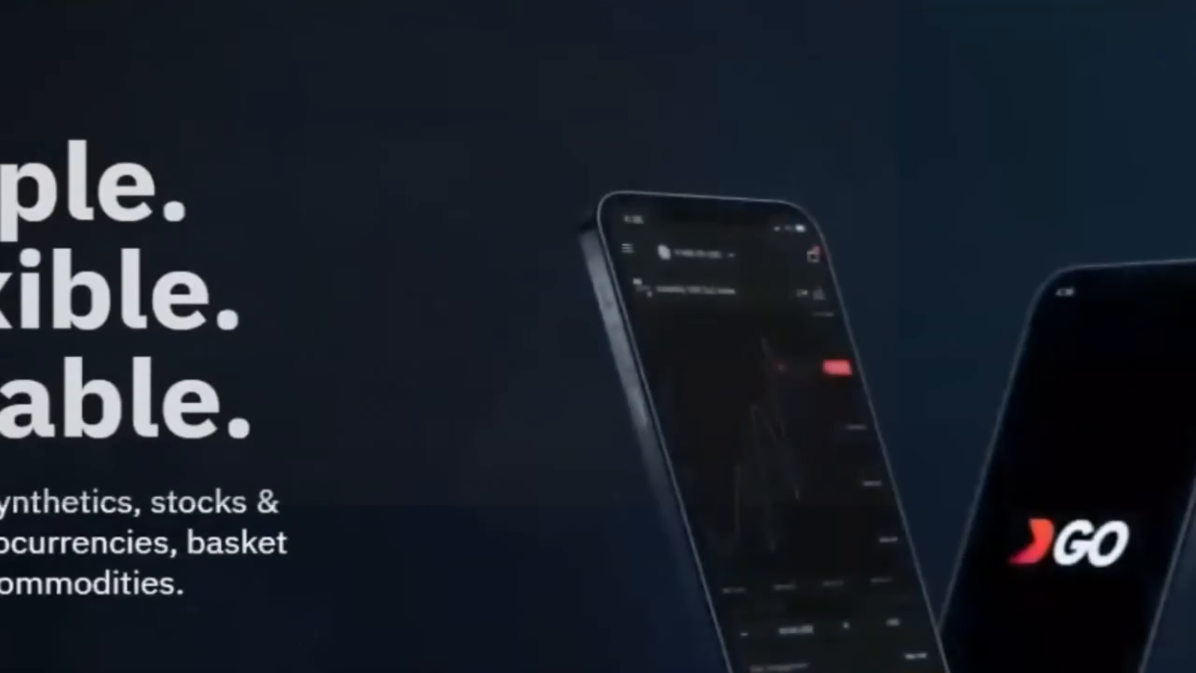
pyautogui.scroll(-1, 597, 351)
pyautogui.scroll(1, 598, 351)
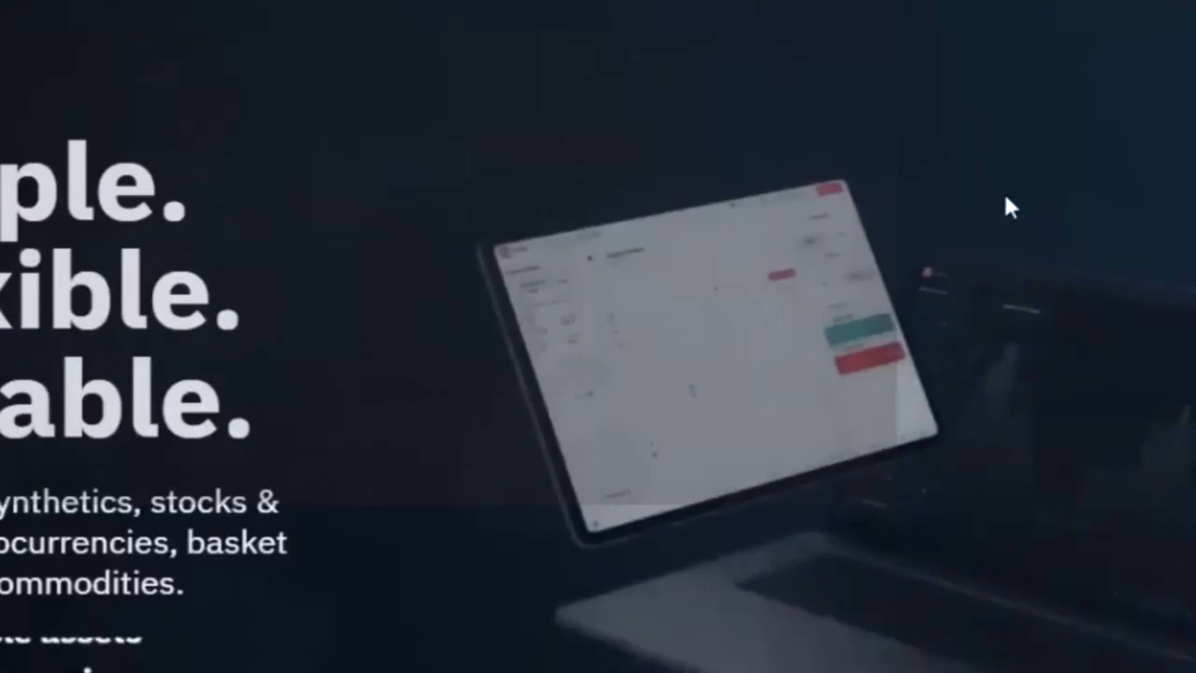
pyautogui.scroll(-1, 598, 337)
pyautogui.scroll(1, 598, 336)
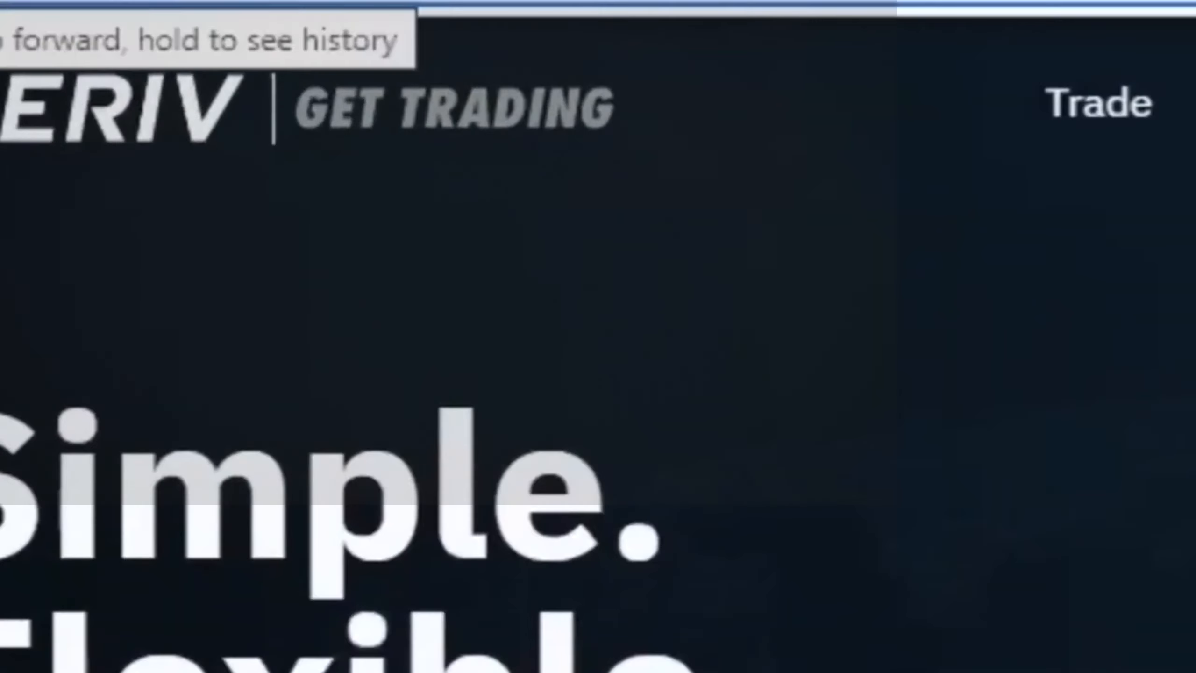
# Go to deriv.com and open the Deriv MT5 page from the site's Trade links.
pyautogui.write('deriv.com')
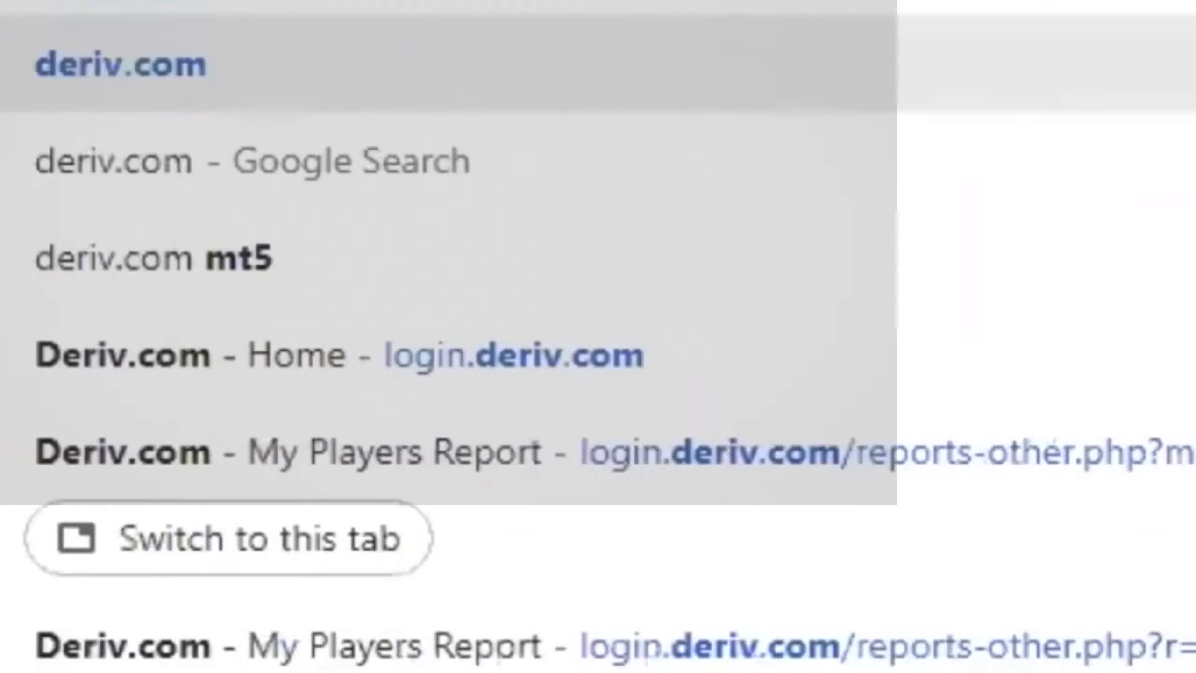
pyautogui.press('Return')
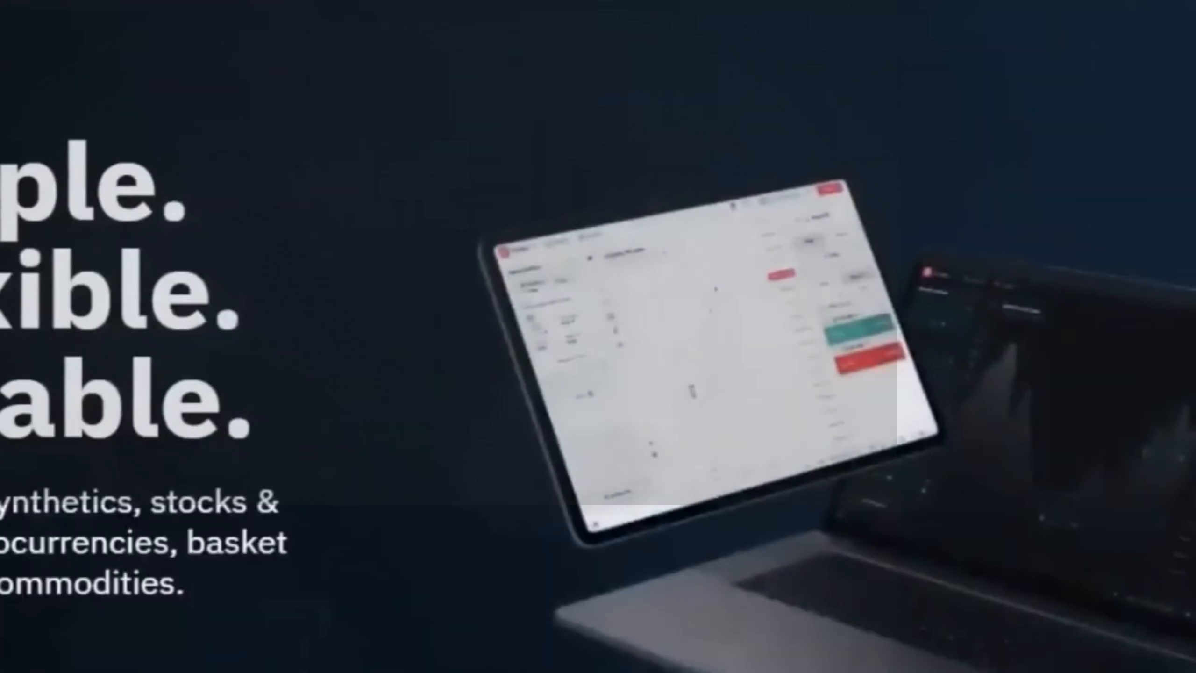
pyautogui.scroll(-15, 598, 337)
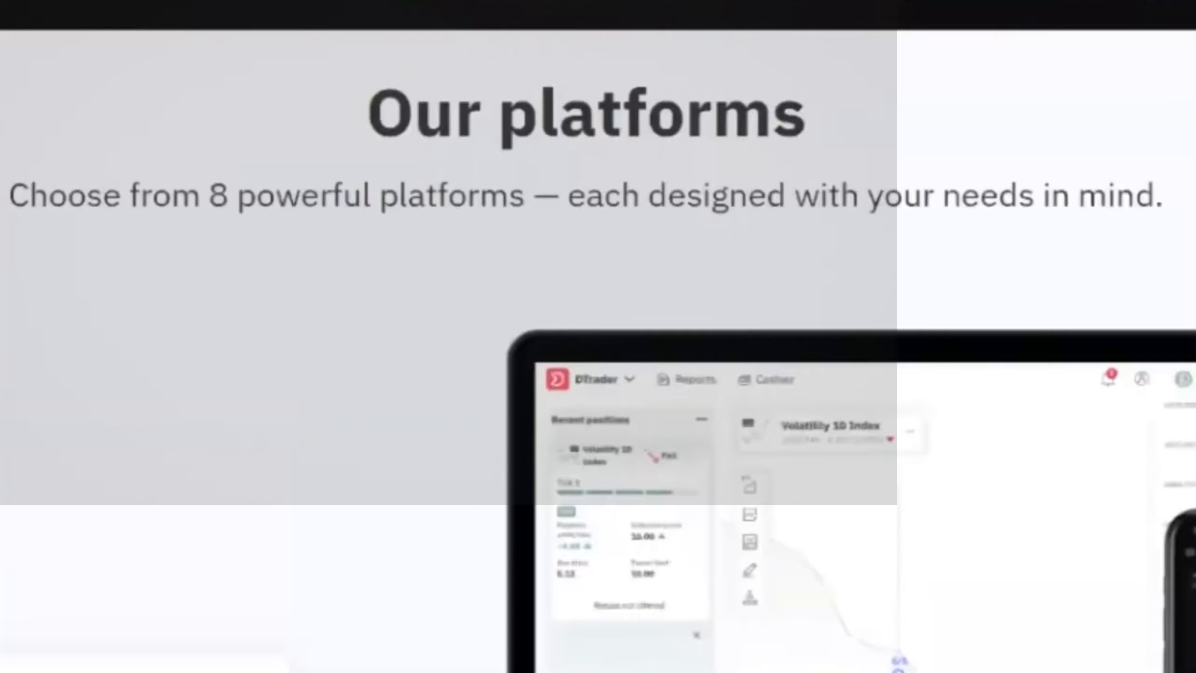
pyautogui.scroll(-20, 598, 337)
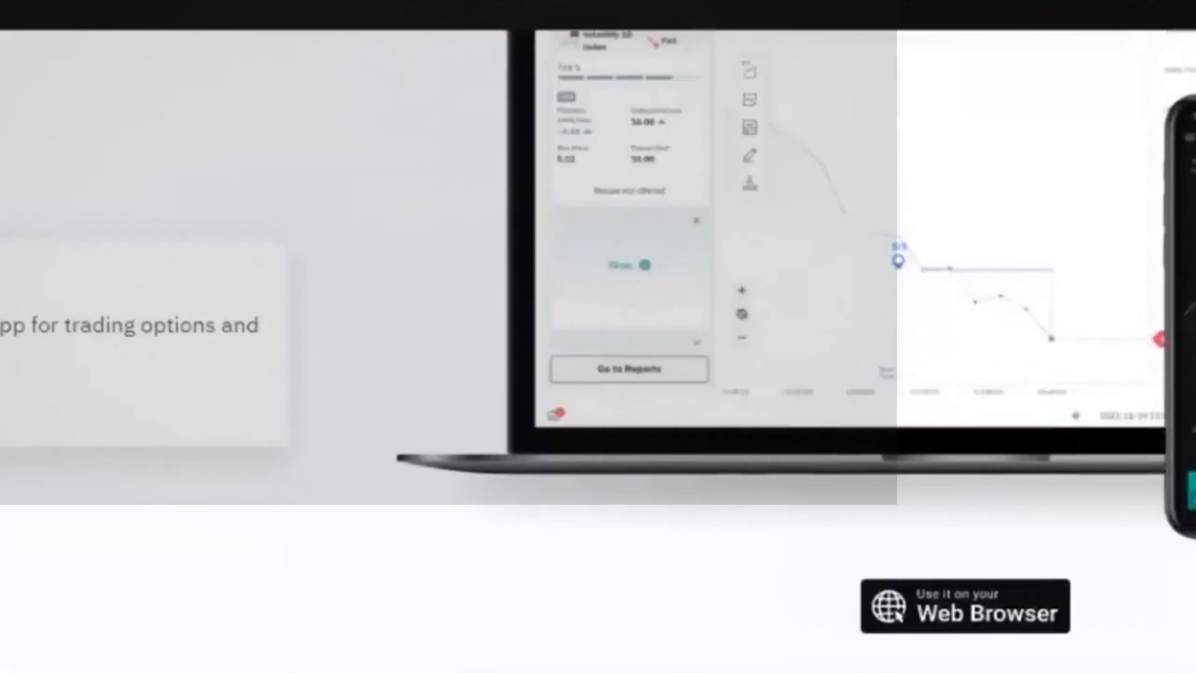
pyautogui.scroll(-5, 598, 336)
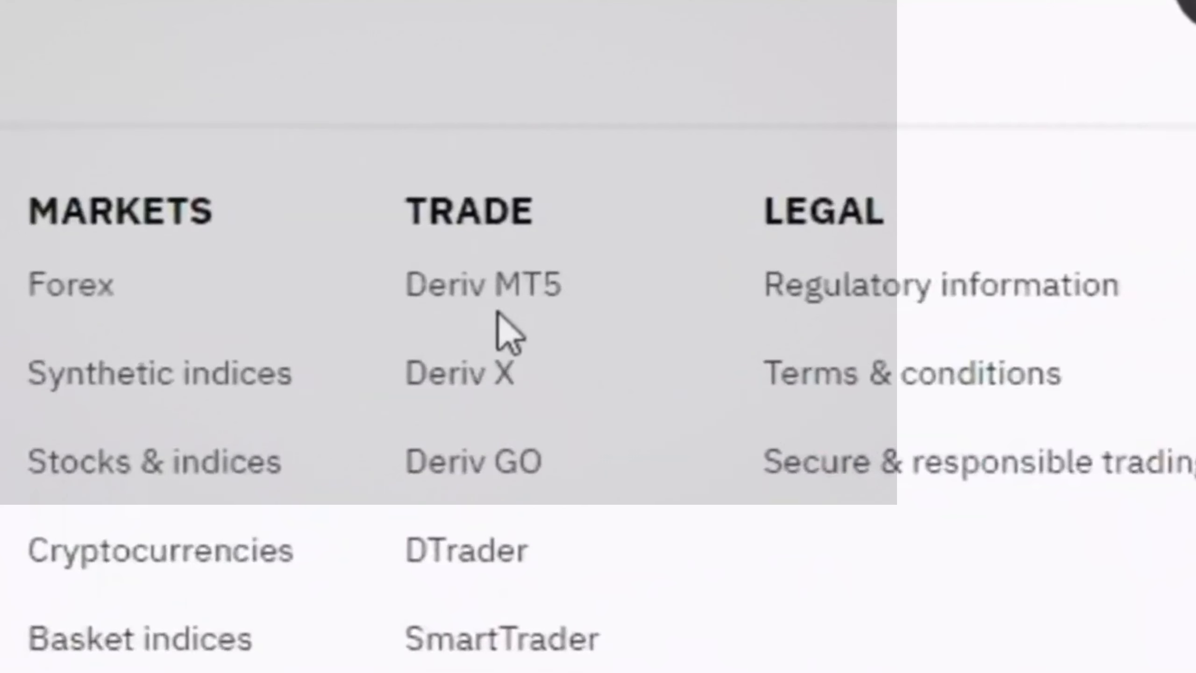
pyautogui.click(460, 305)
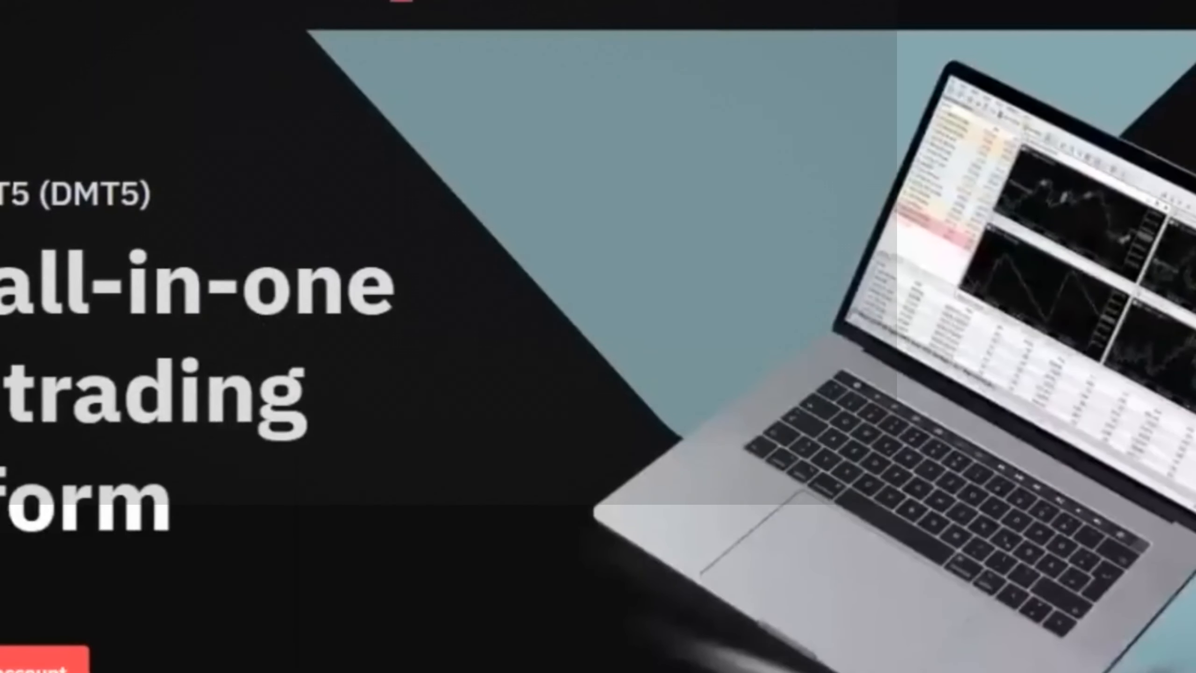
# Load deriv.com/dmt5 directly and look through the Deriv MT5 introduction.
pyautogui.write('deriv')
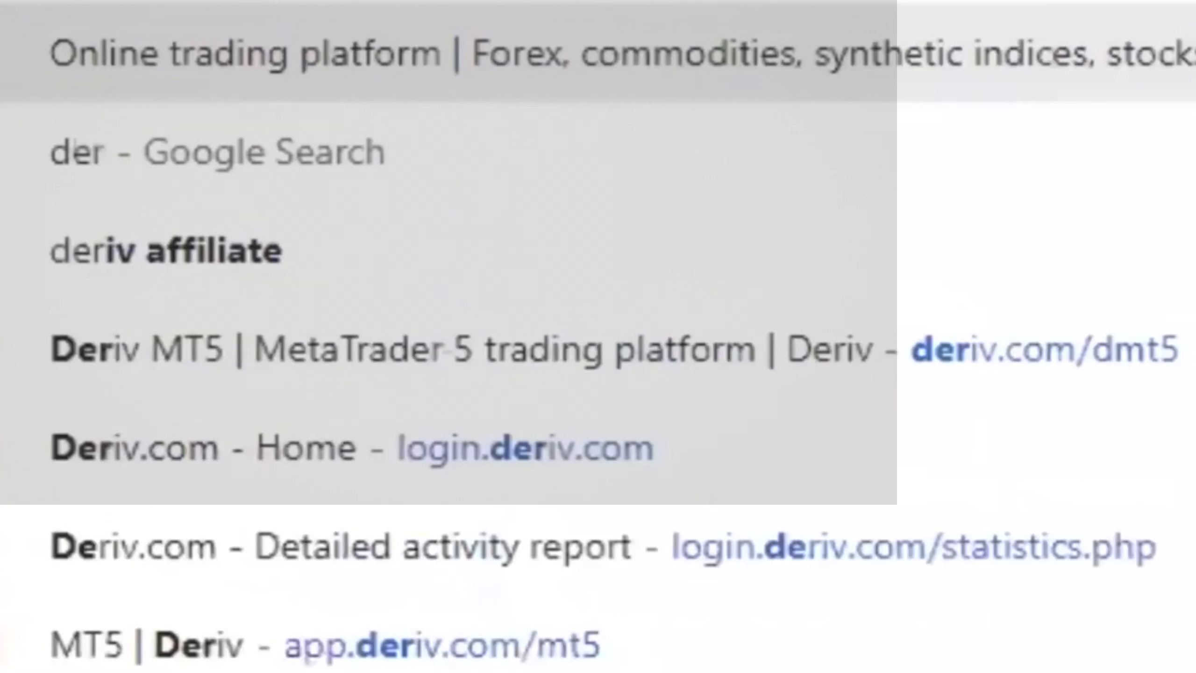
pyautogui.write('.com/')
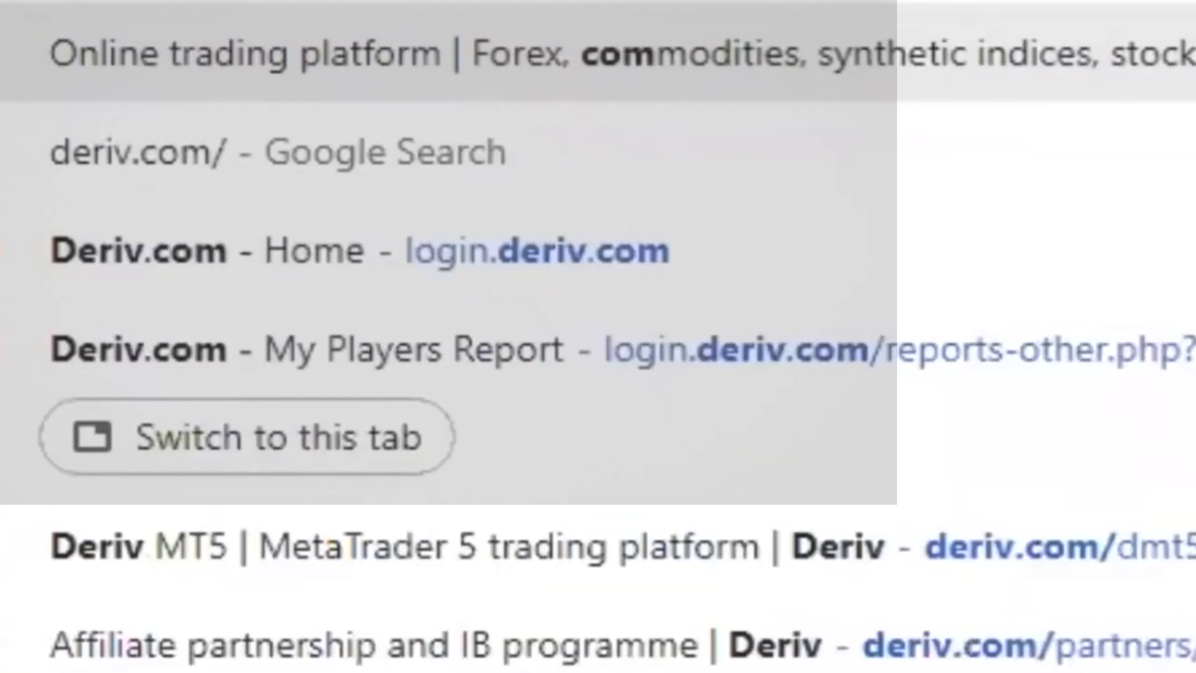
pyautogui.write('dmt5')
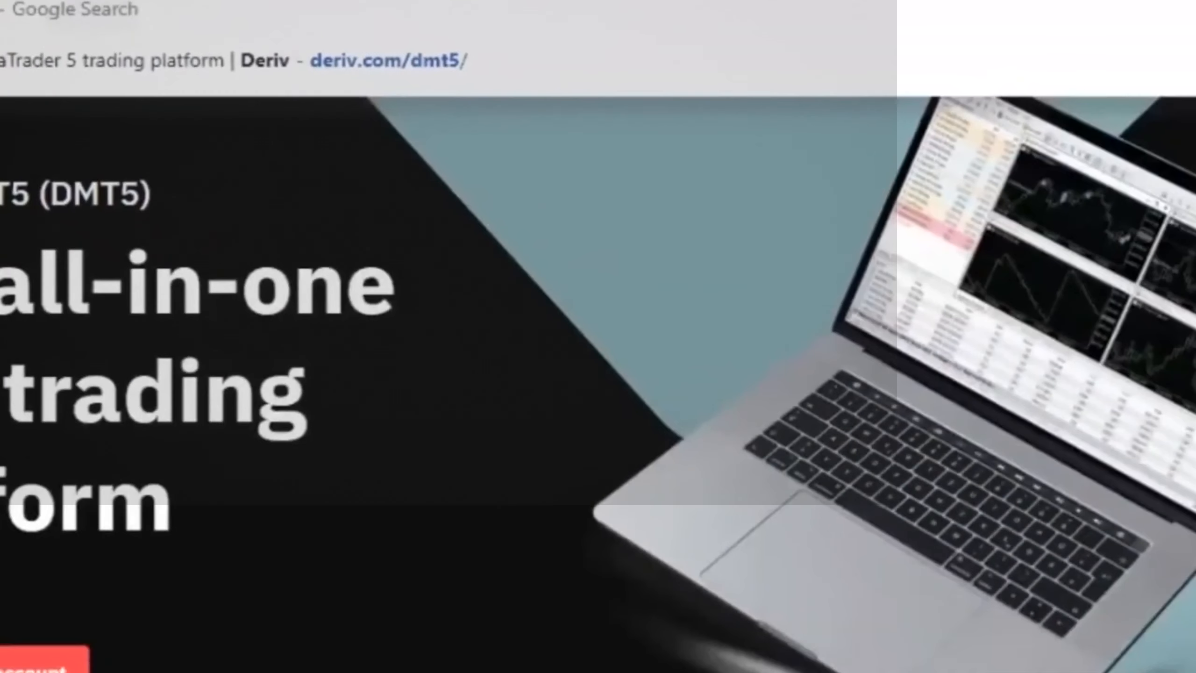
pyautogui.press('Return')
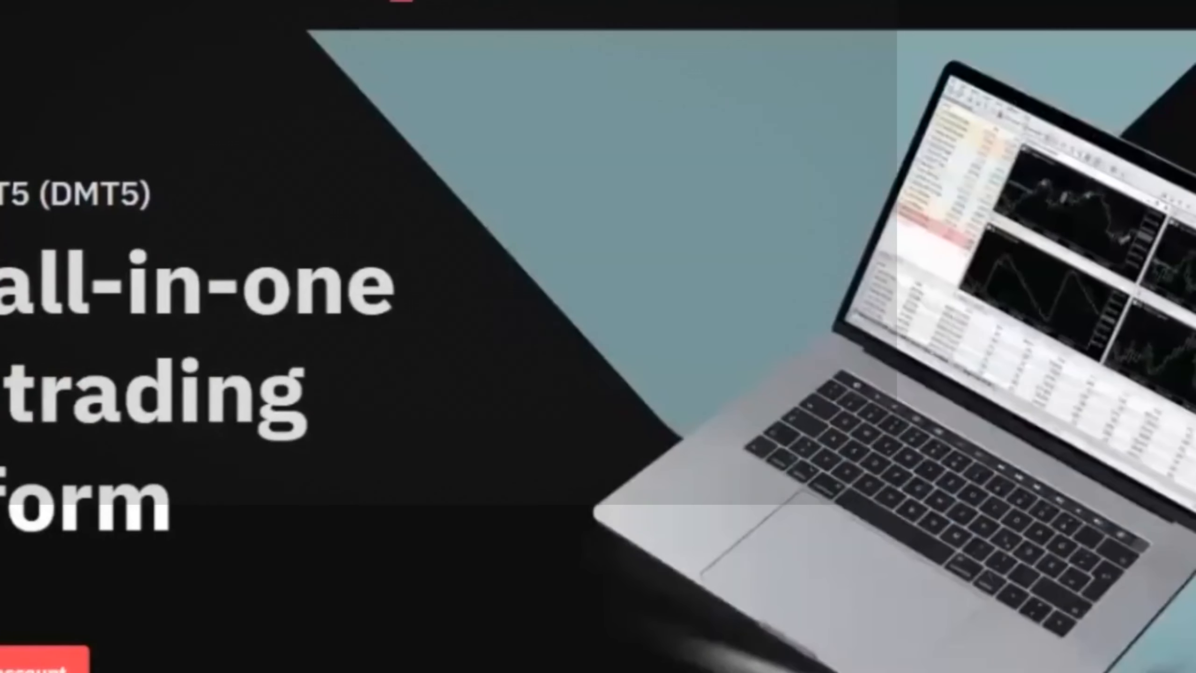
pyautogui.scroll(-15, 598, 348)
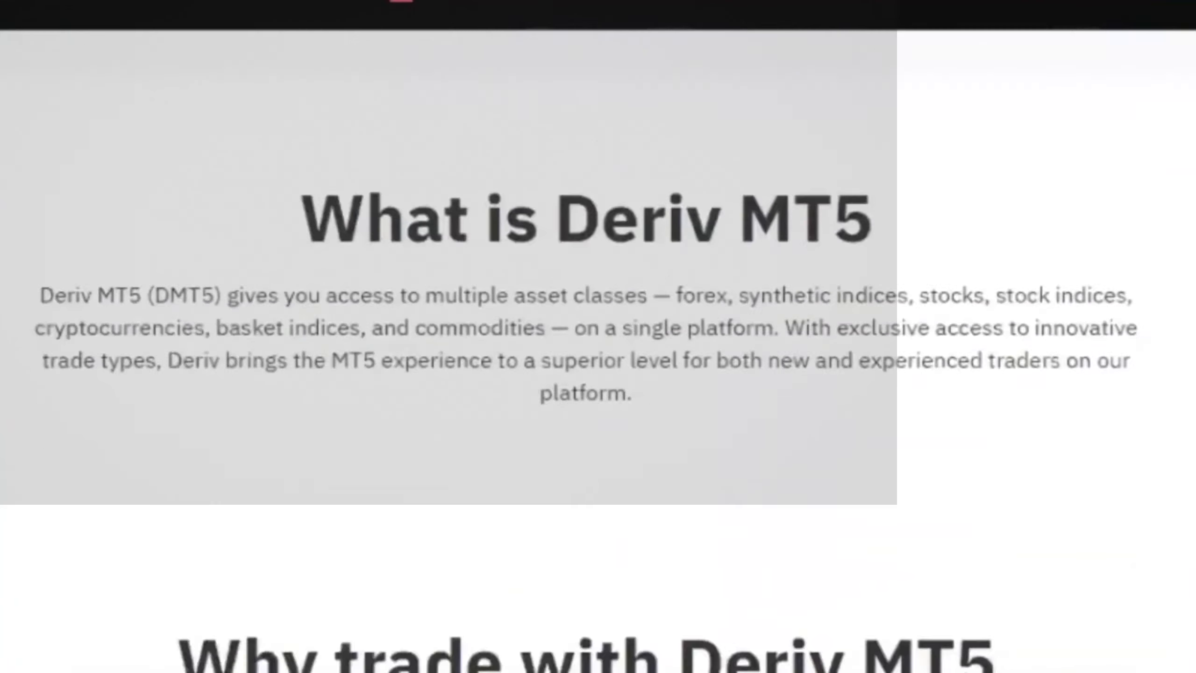
pyautogui.scroll(-10, 598, 349)
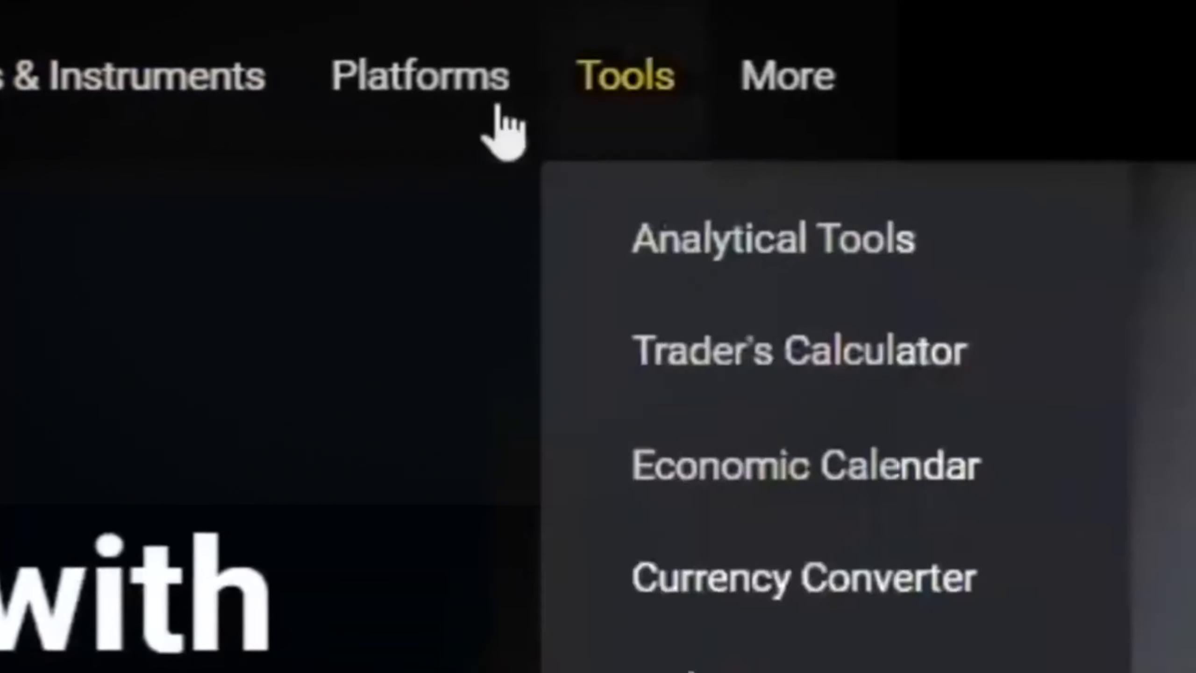
# Open the Exness MetaTrader 5 platform page and read through its features and usage sections.
pyautogui.moveTo(765, 92)
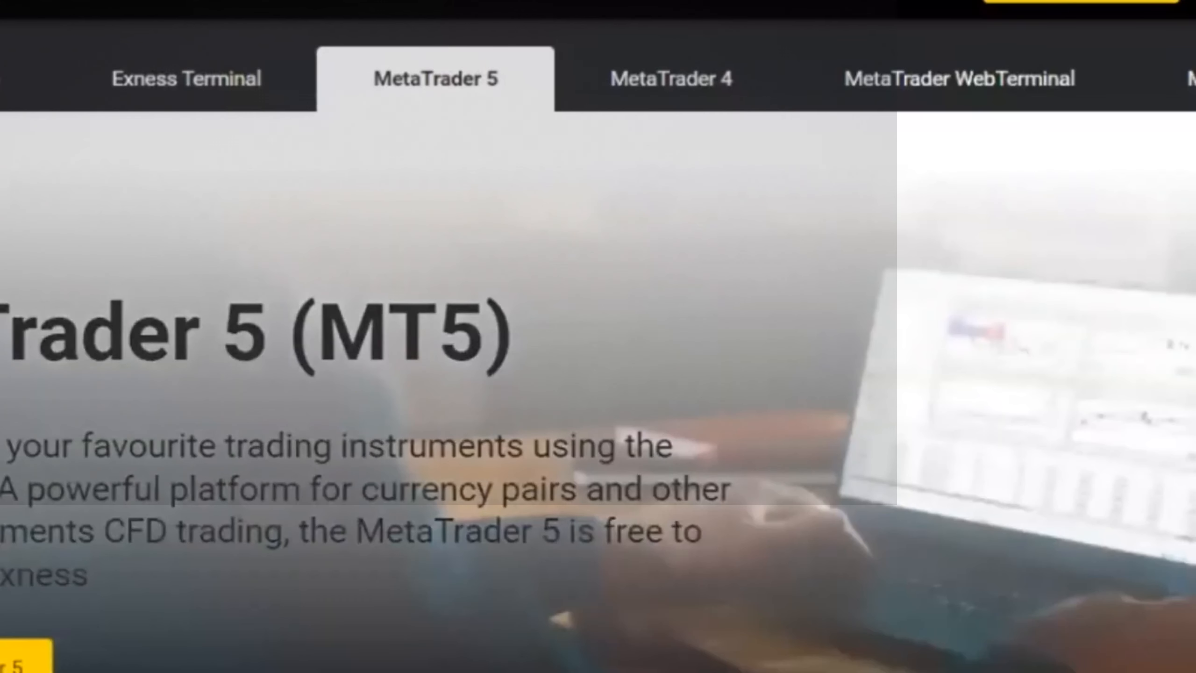
pyautogui.scroll(-15, 598, 344)
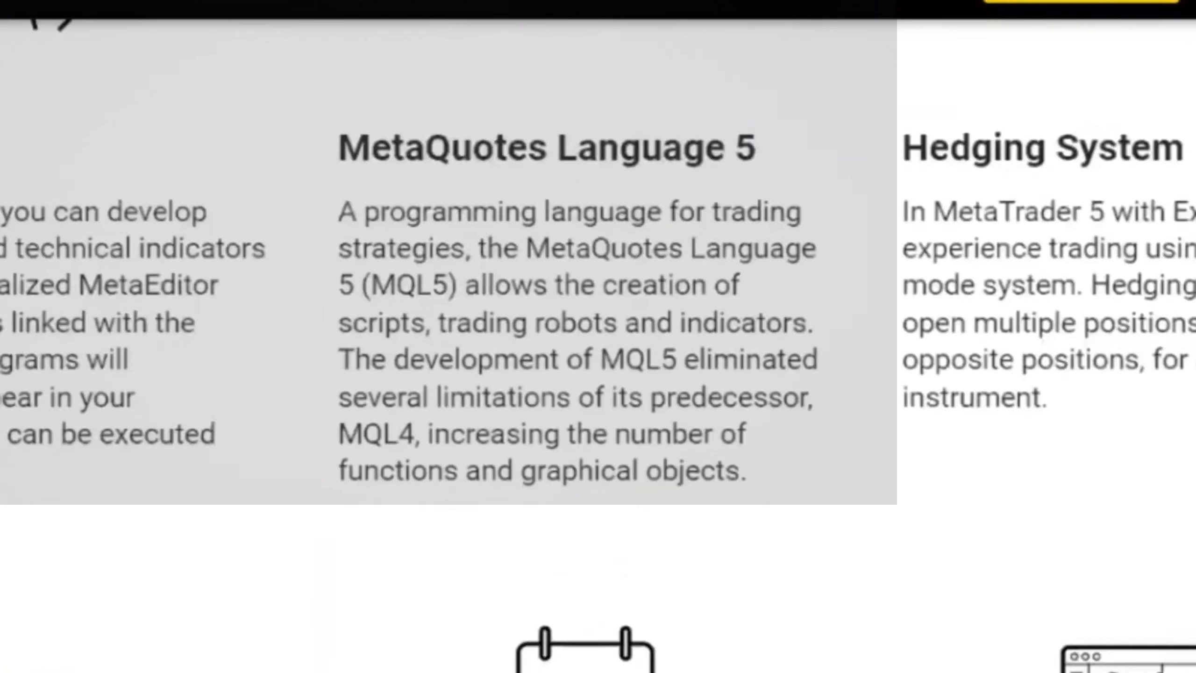
pyautogui.scroll(-15, 598, 344)
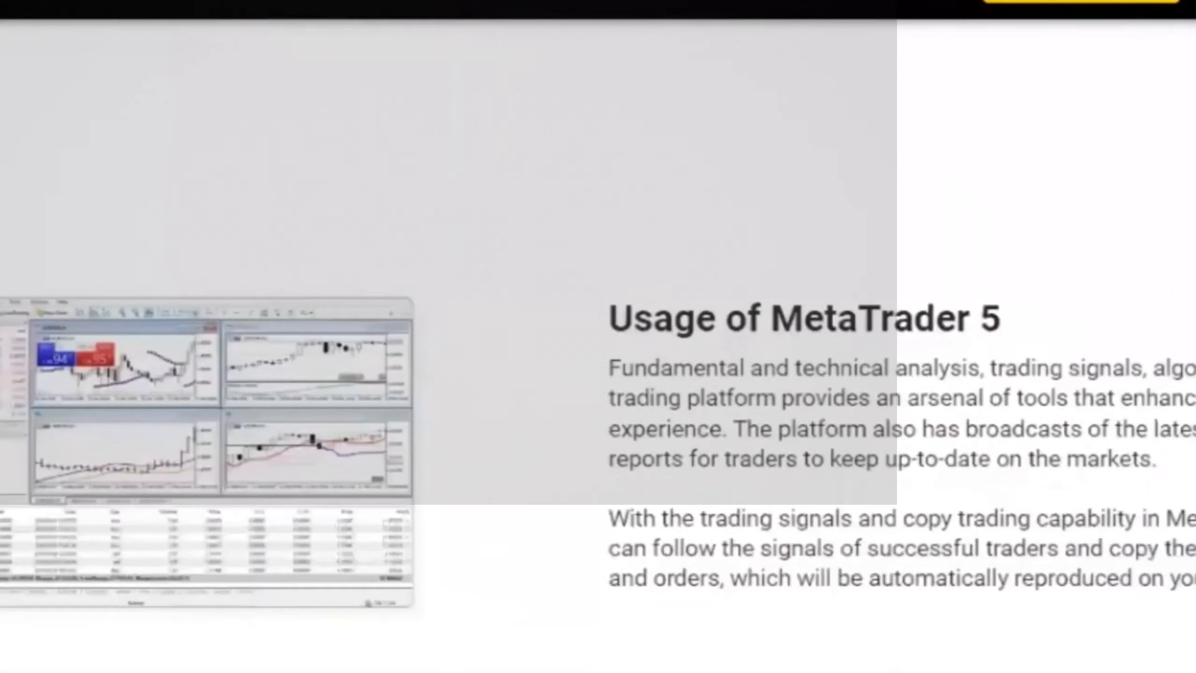
pyautogui.scroll(-15, 597, 344)
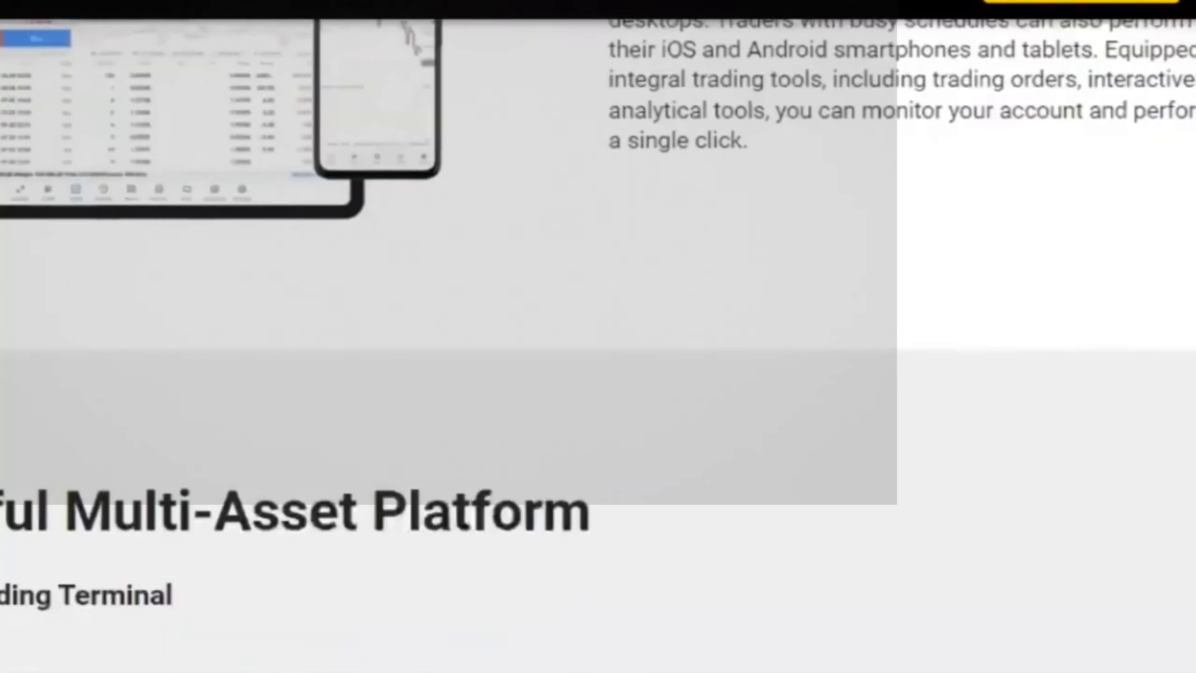
pyautogui.scroll(-10, 597, 343)
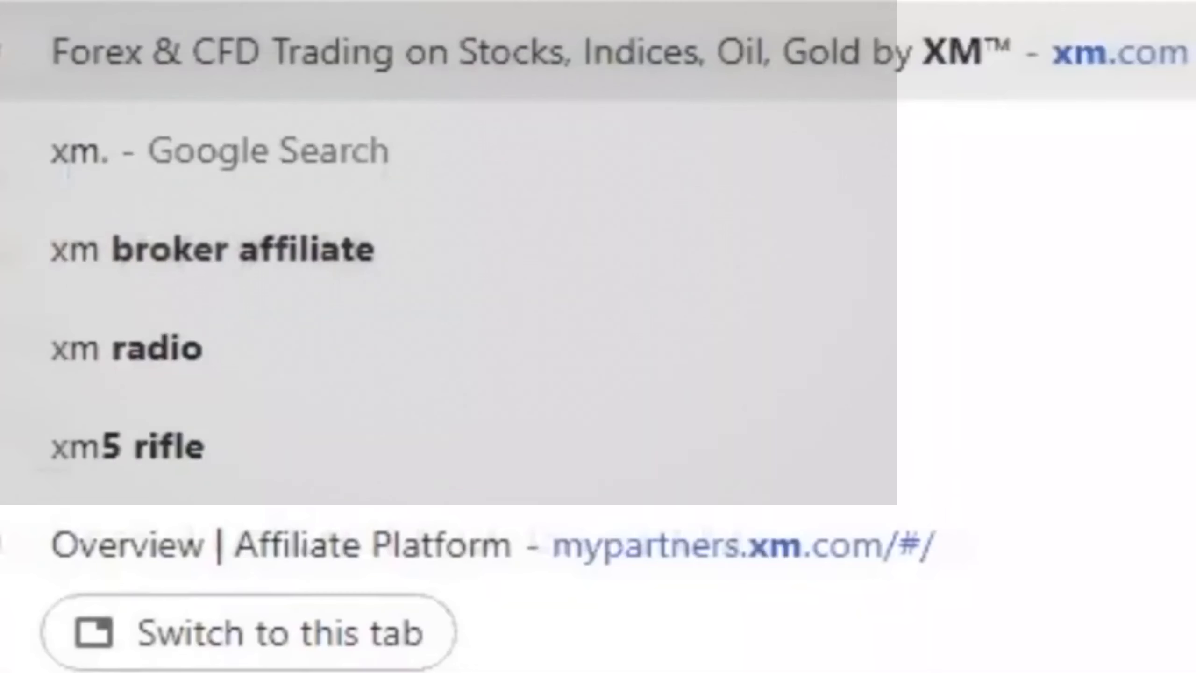
# Go to the XM website and open its MT5 for PC page to view the download option.
pyautogui.write('co')
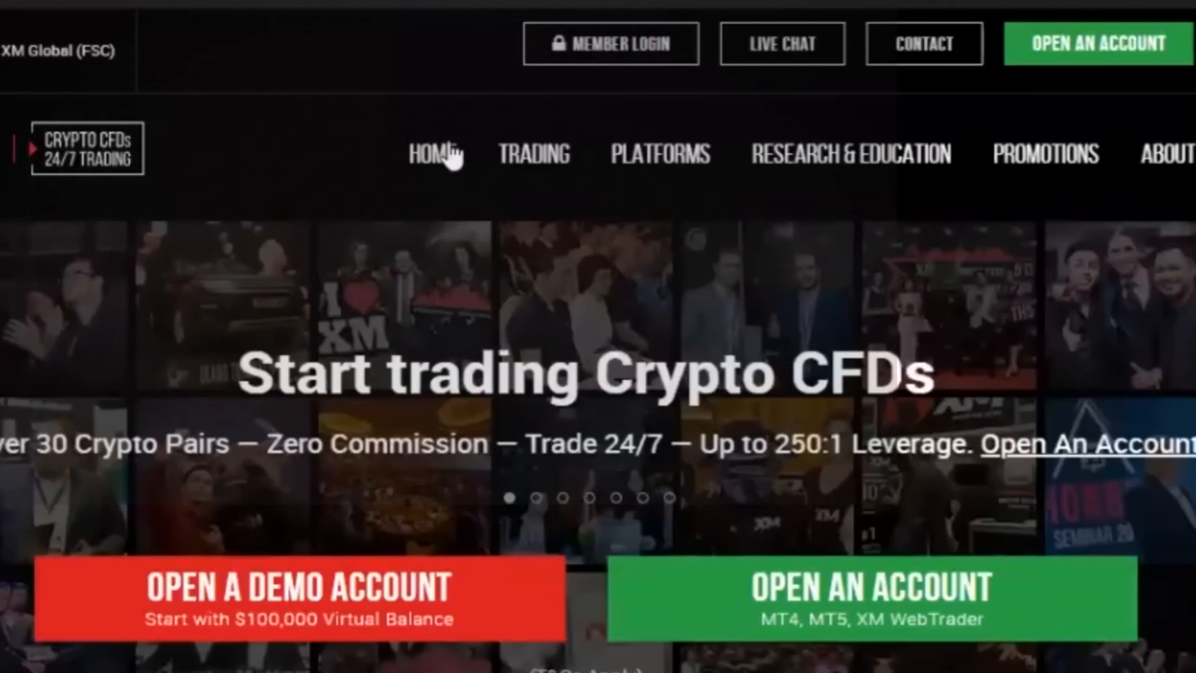
pyautogui.click(657, 162)
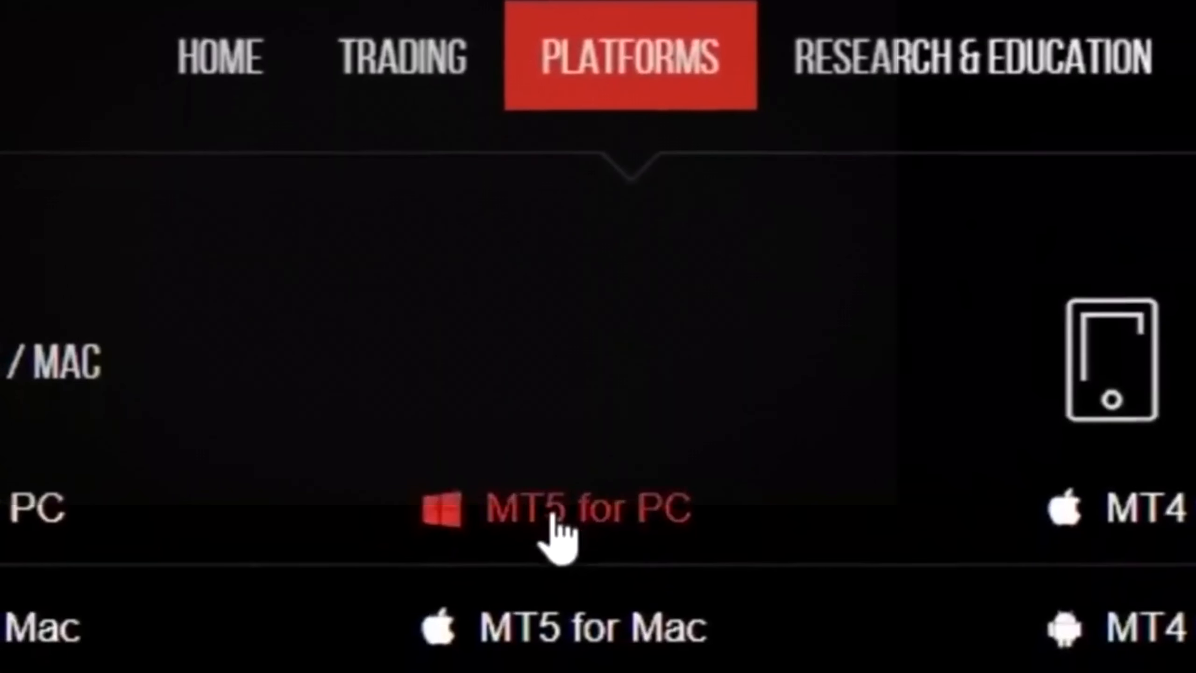
pyautogui.click(553, 515)
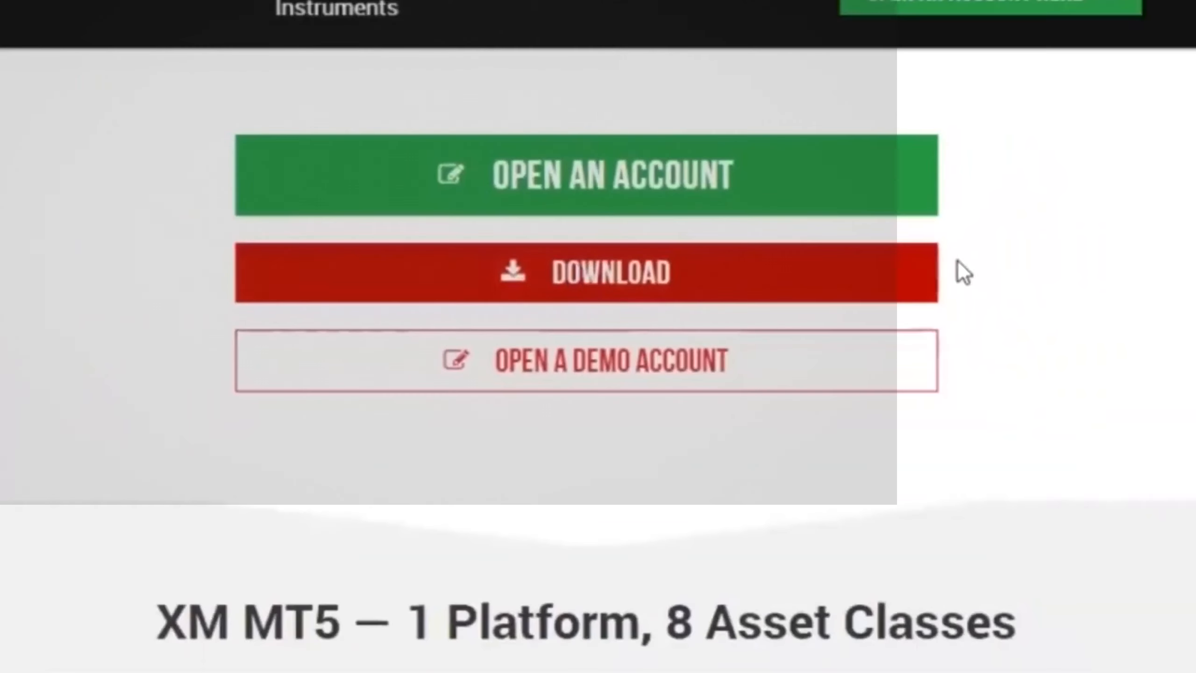
pyautogui.scroll(20, 598, 336)
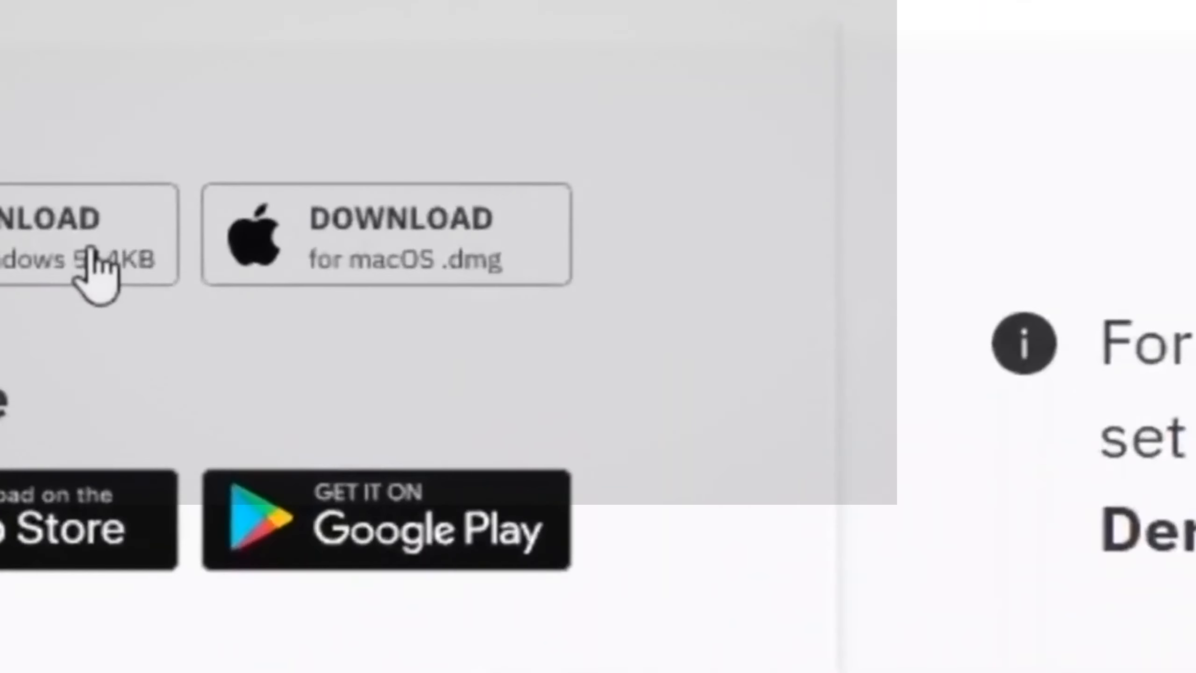
# Download the Deriv MT5 installer for Windows and accept the licence agreement in its setup.
pyautogui.click(89, 247)
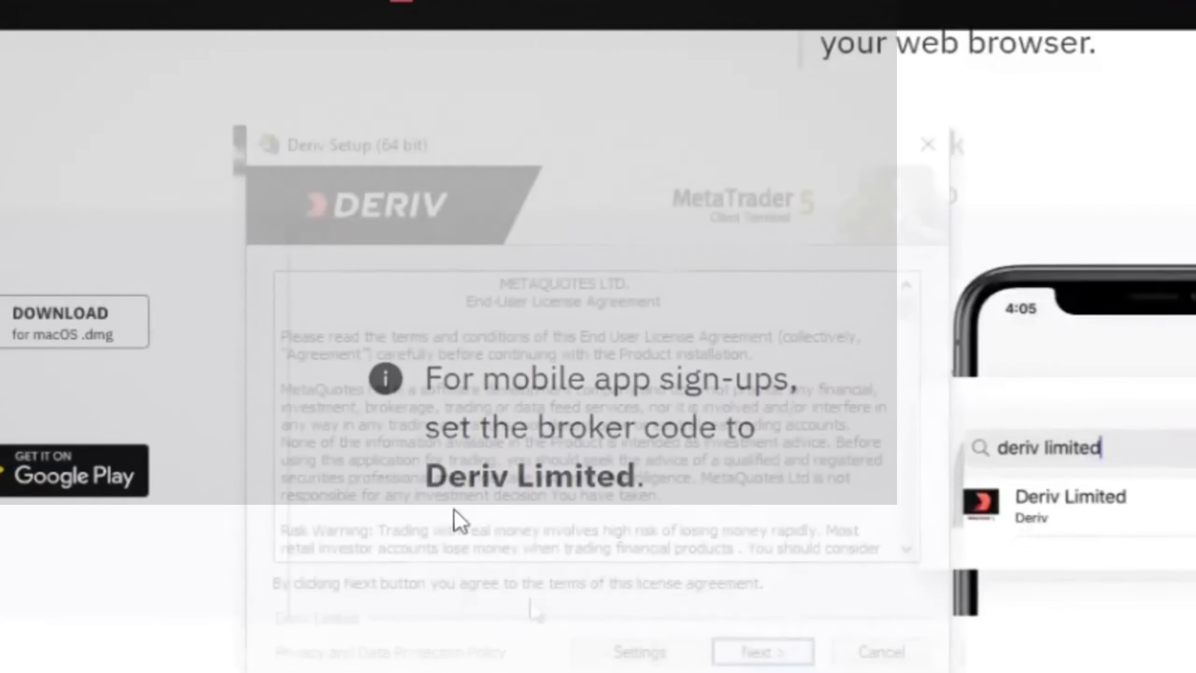
pyautogui.click(759, 650)
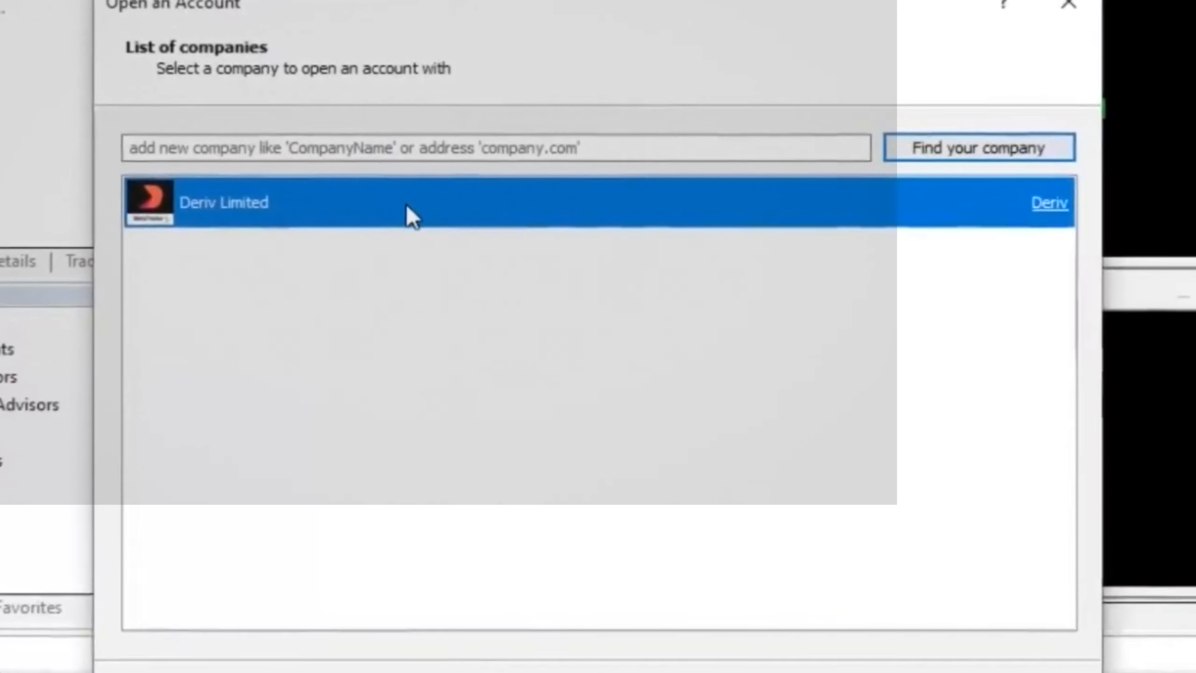
# Proceed with Deriv Limited to the existing trade account login, and copy the Synthetic demo account's login ID from the DMT5 dashboard.
pyautogui.click(842, 672)
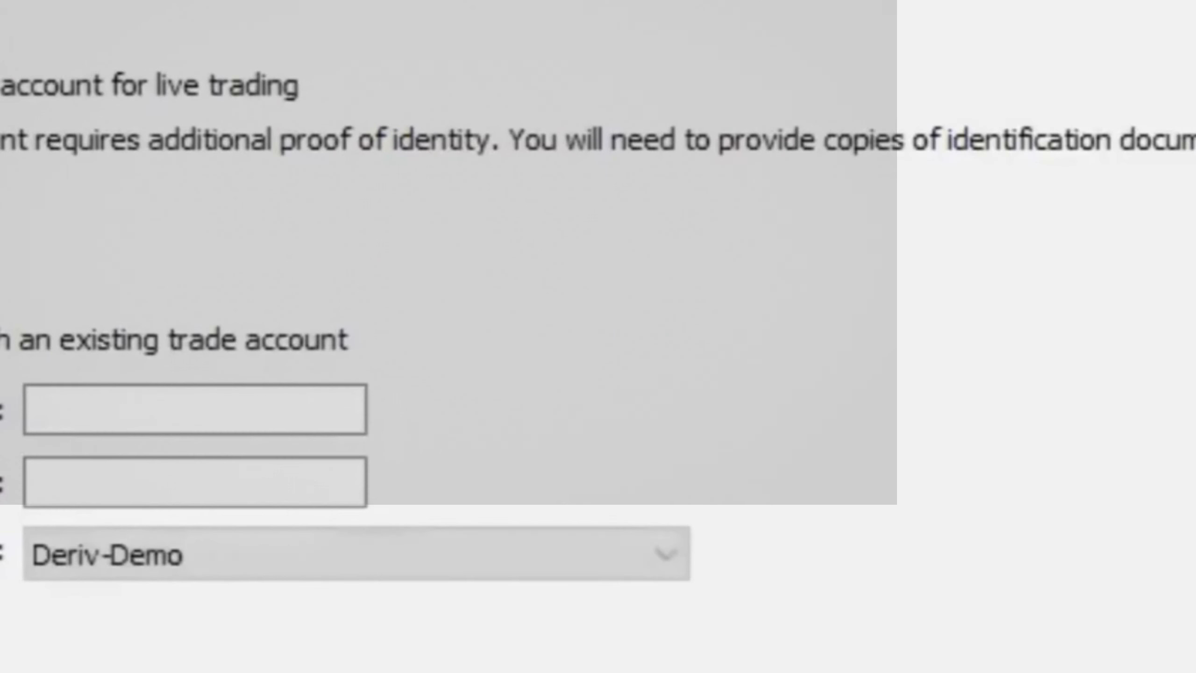
pyautogui.click(243, 423)
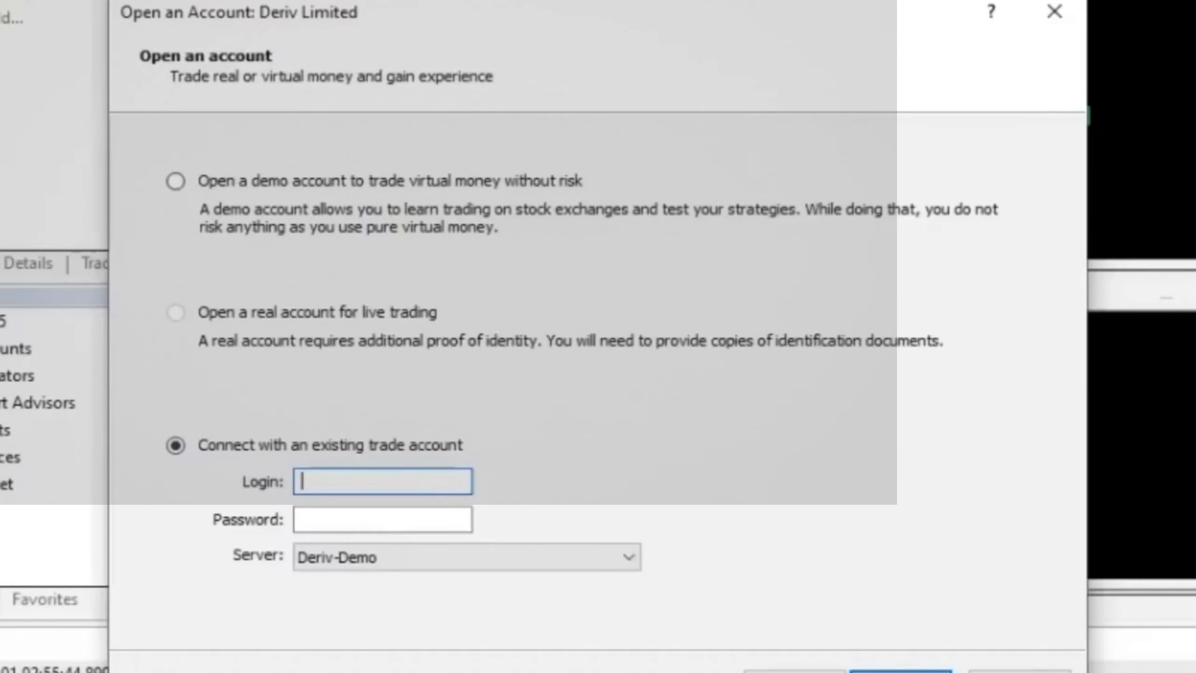
pyautogui.hotkey('alt', 'Tab')
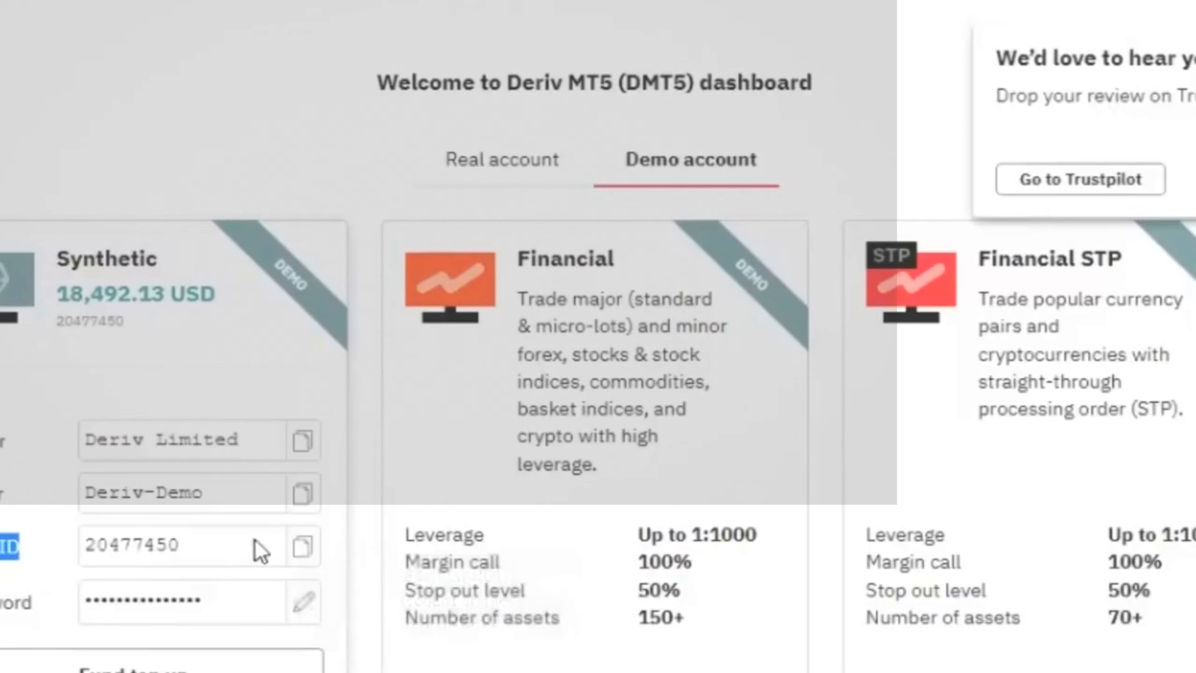
pyautogui.click(302, 545)
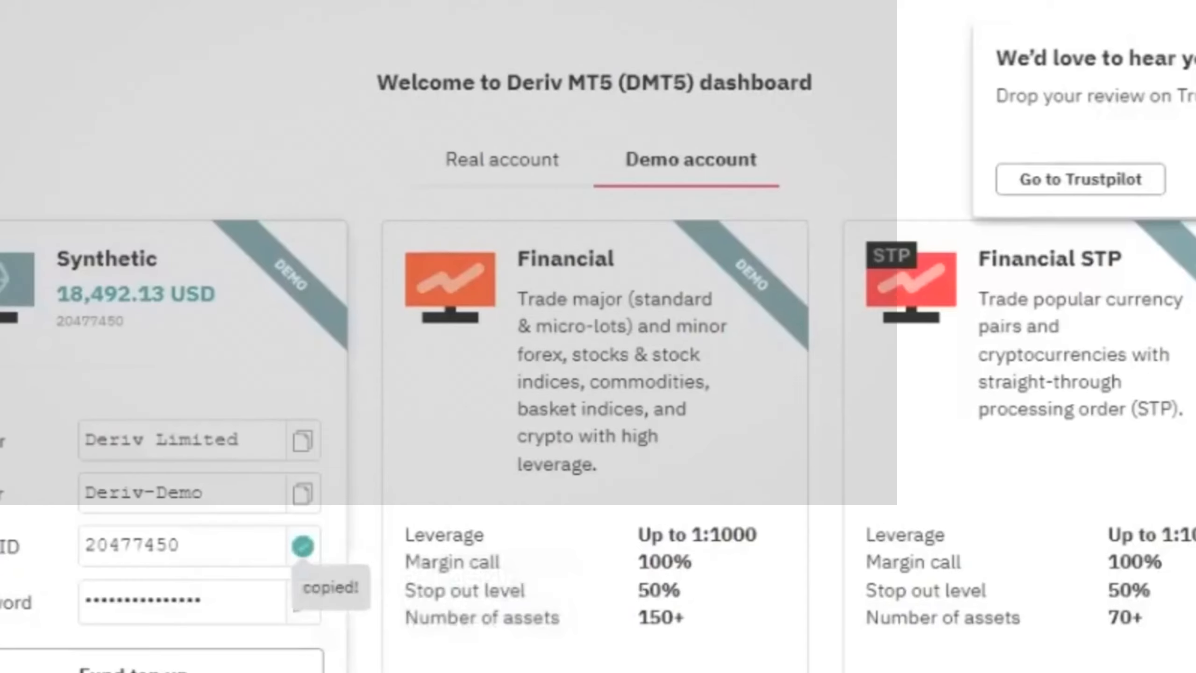
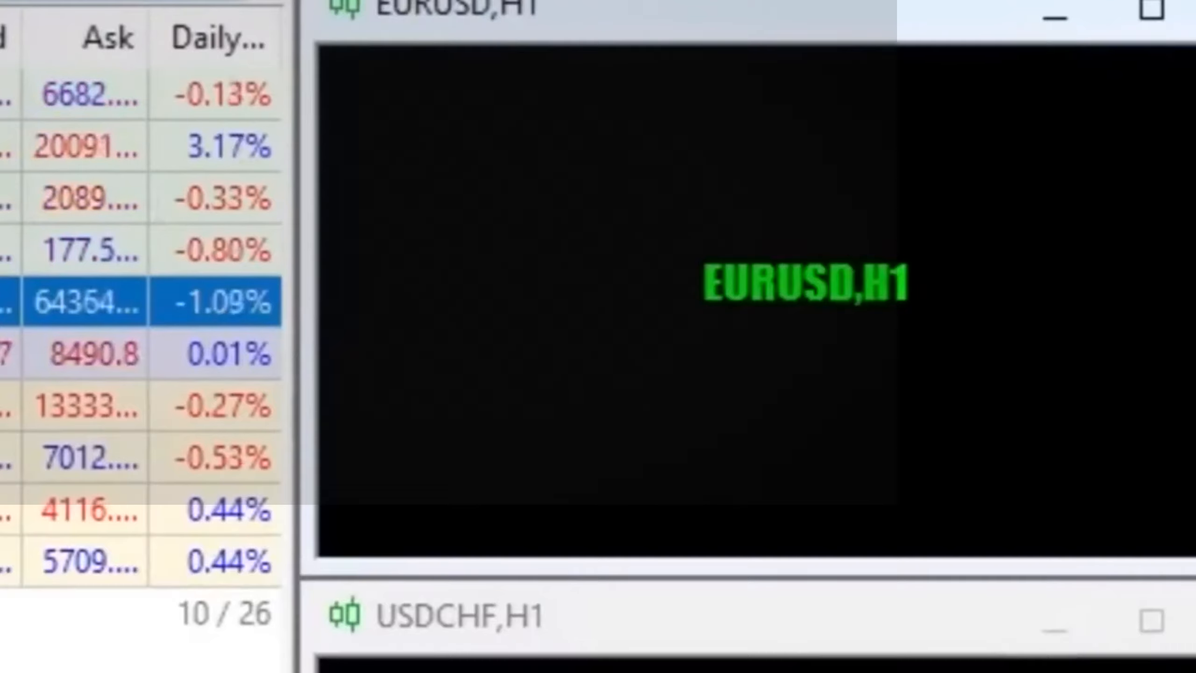
# Load the Volatility 75 Index into the EURUSD chart window and the Volatility 50 Index into the GBPUSD chart window.
pyautogui.moveTo(9, 301); pyautogui.dragTo(823, 221)
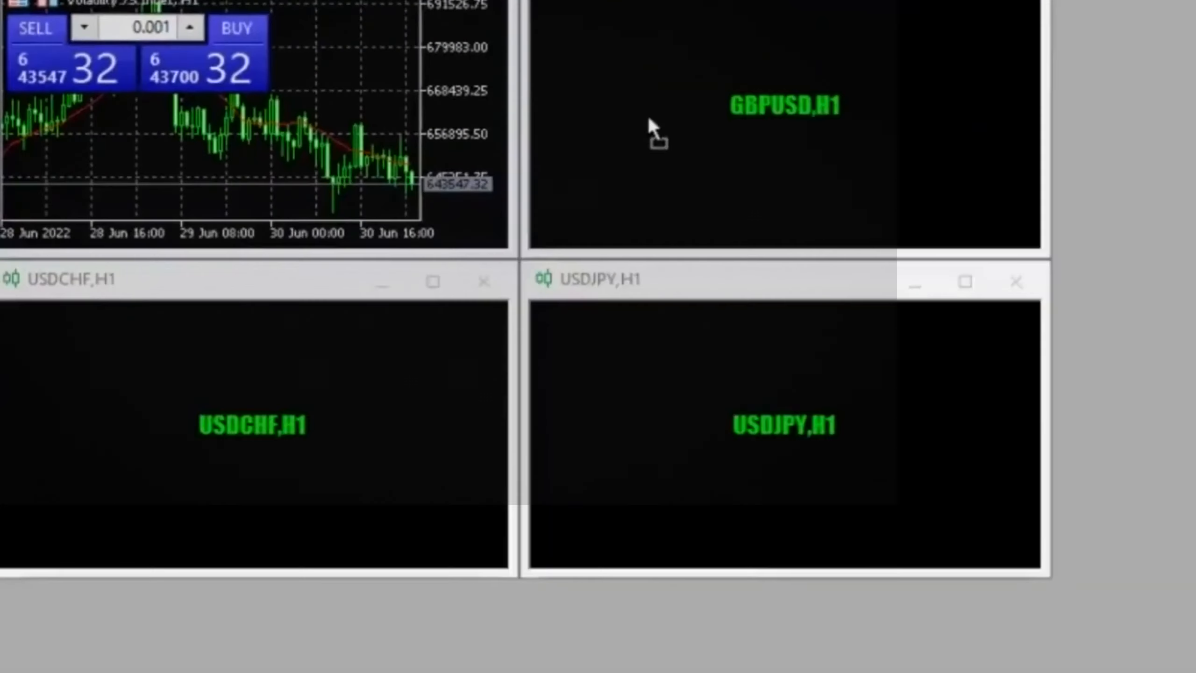
pyautogui.moveTo(649, 116); pyautogui.dragTo(673, 110)
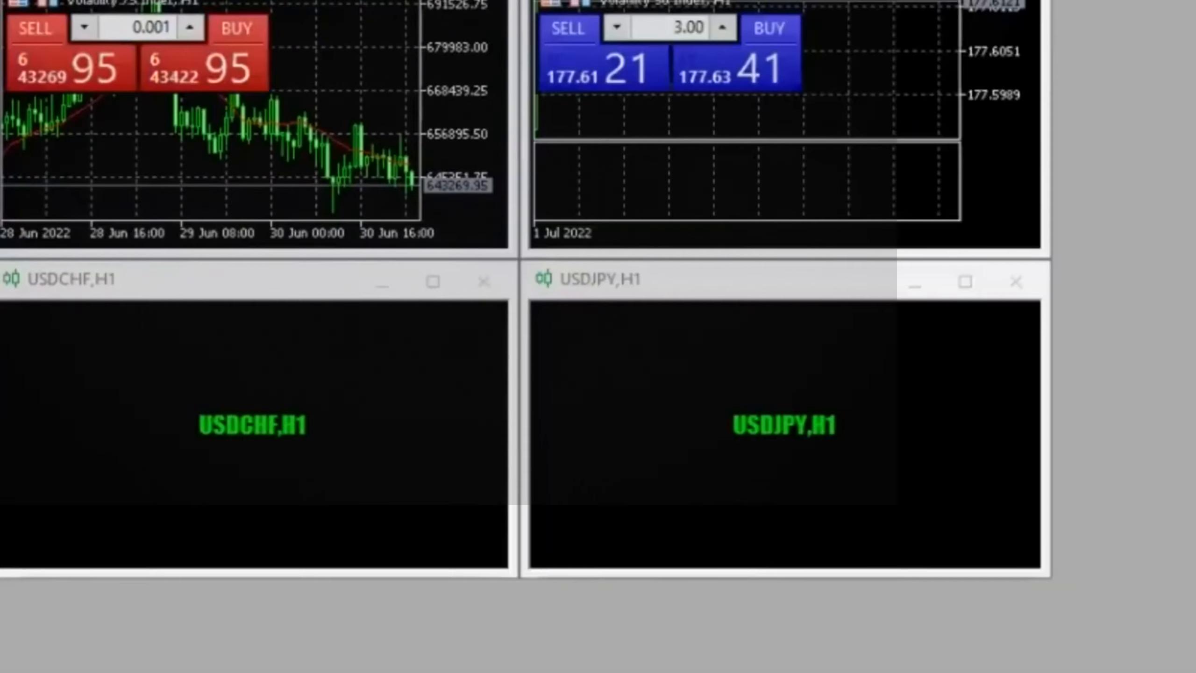
# Load the Volatility 25 Index into the USDCHF chart window and the Volatility 100 Index into the USDJPY chart window.
pyautogui.moveTo(265, 427); pyautogui.dragTo(265, 427)
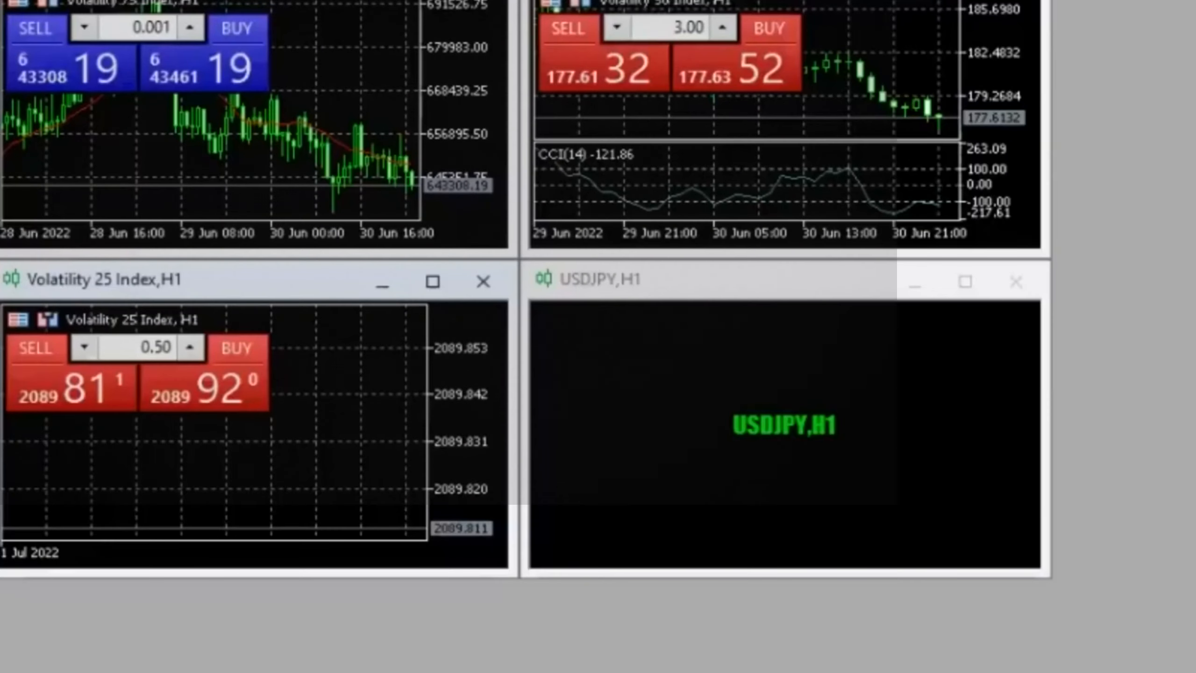
pyautogui.moveTo(578, 519); pyautogui.dragTo(647, 469)
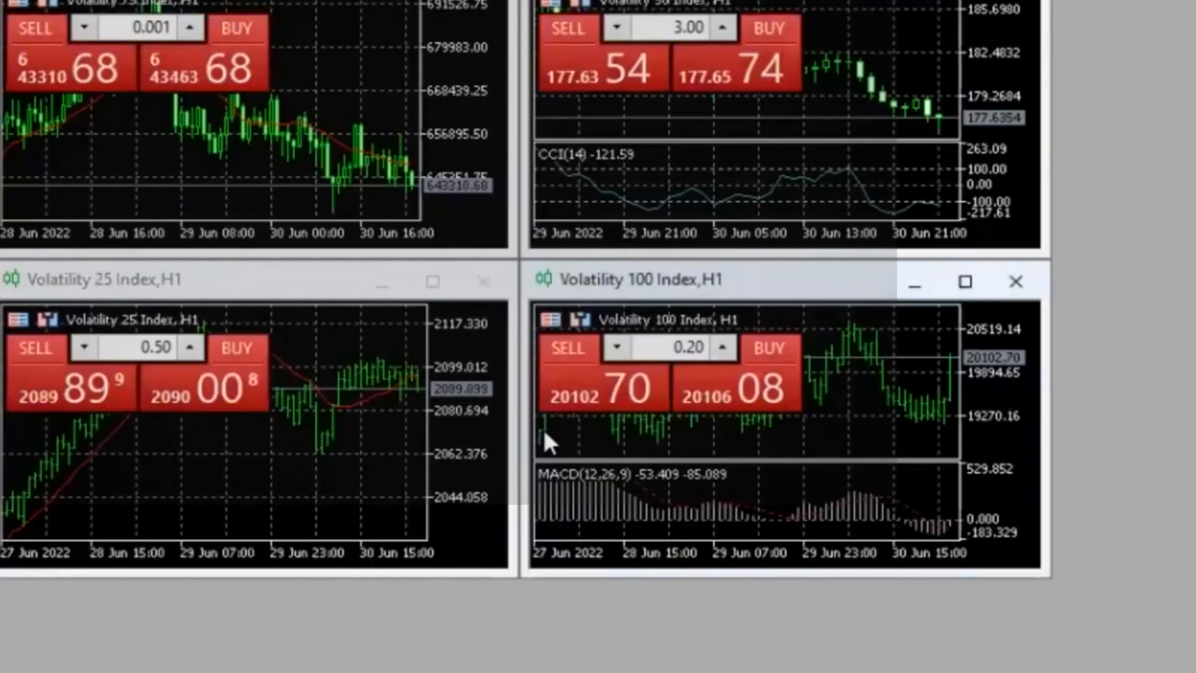
pyautogui.moveTo(647, 429)
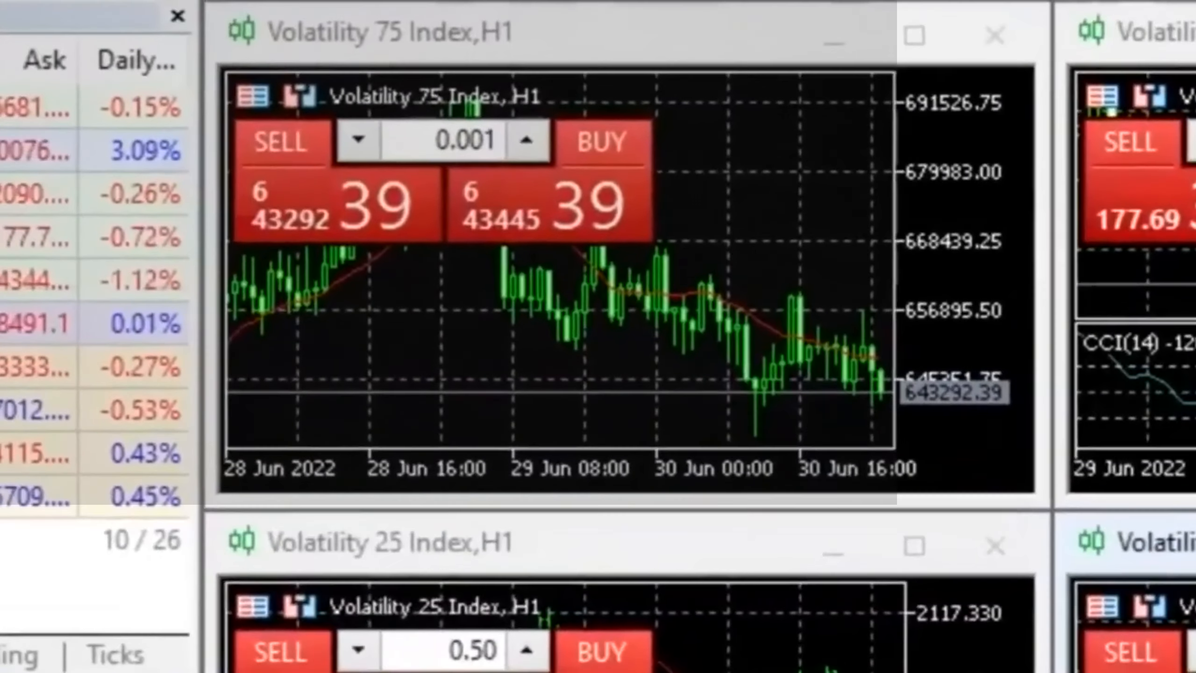
pyautogui.hotkey('alt', 'v')
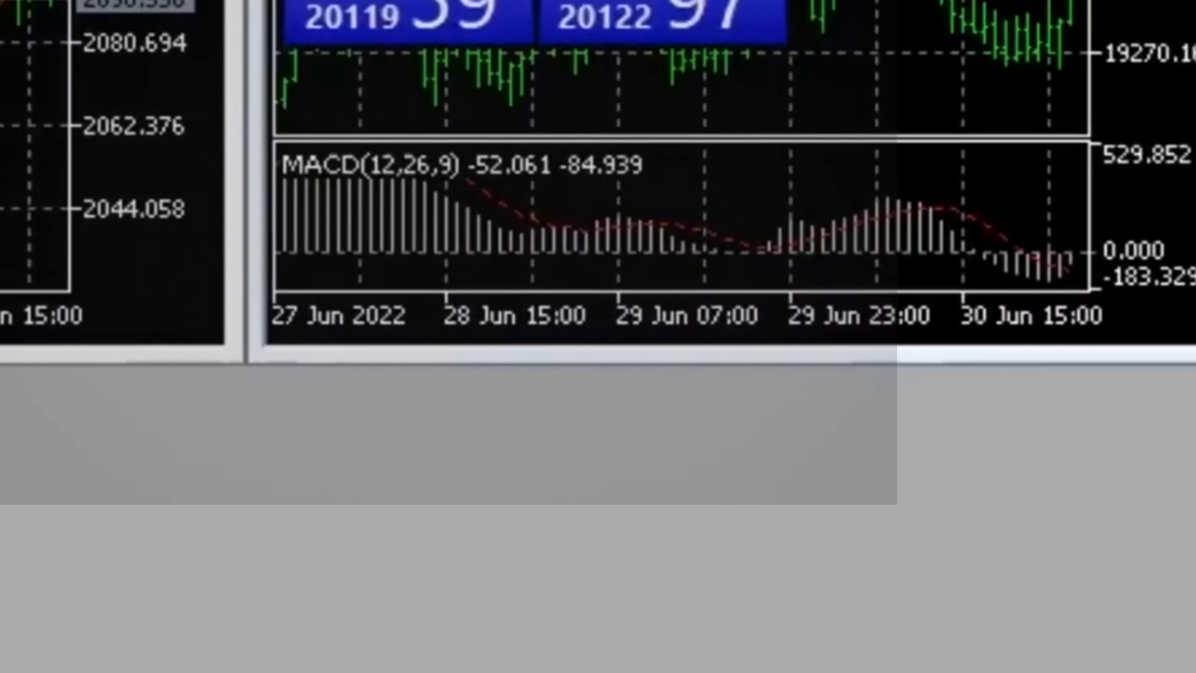
pyautogui.rightClick(345, 672)
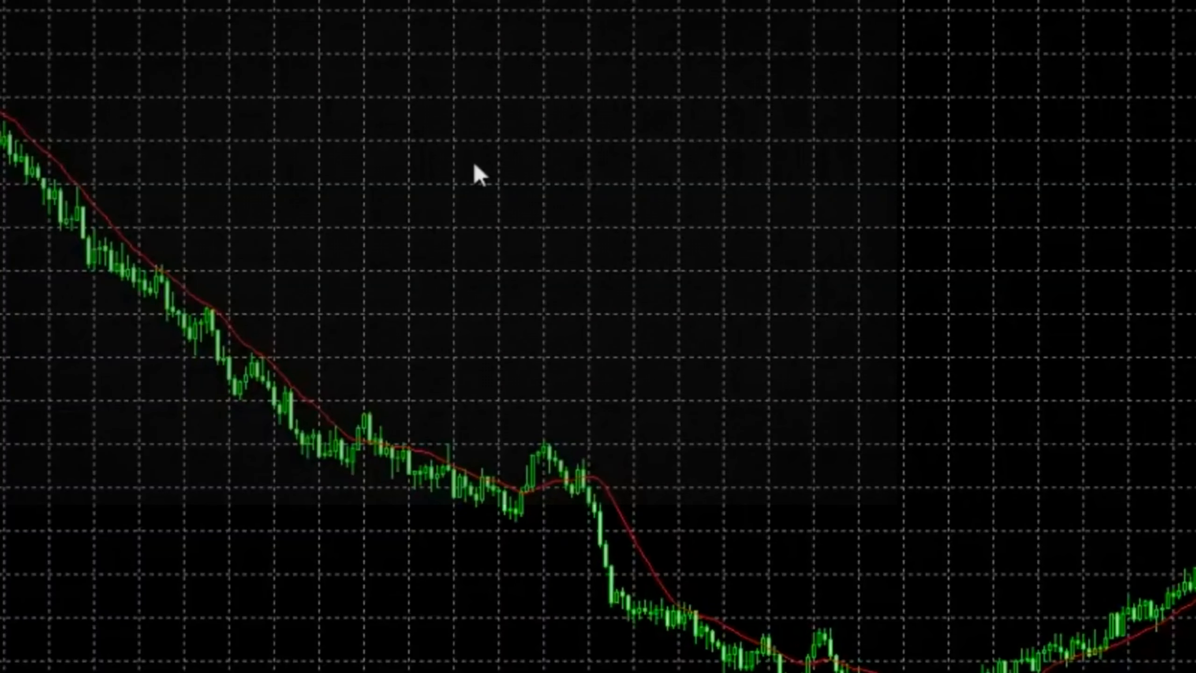
# Open the properties of the Volatility 75 Index chart and turn off its grid.
pyautogui.rightClick(583, 167)
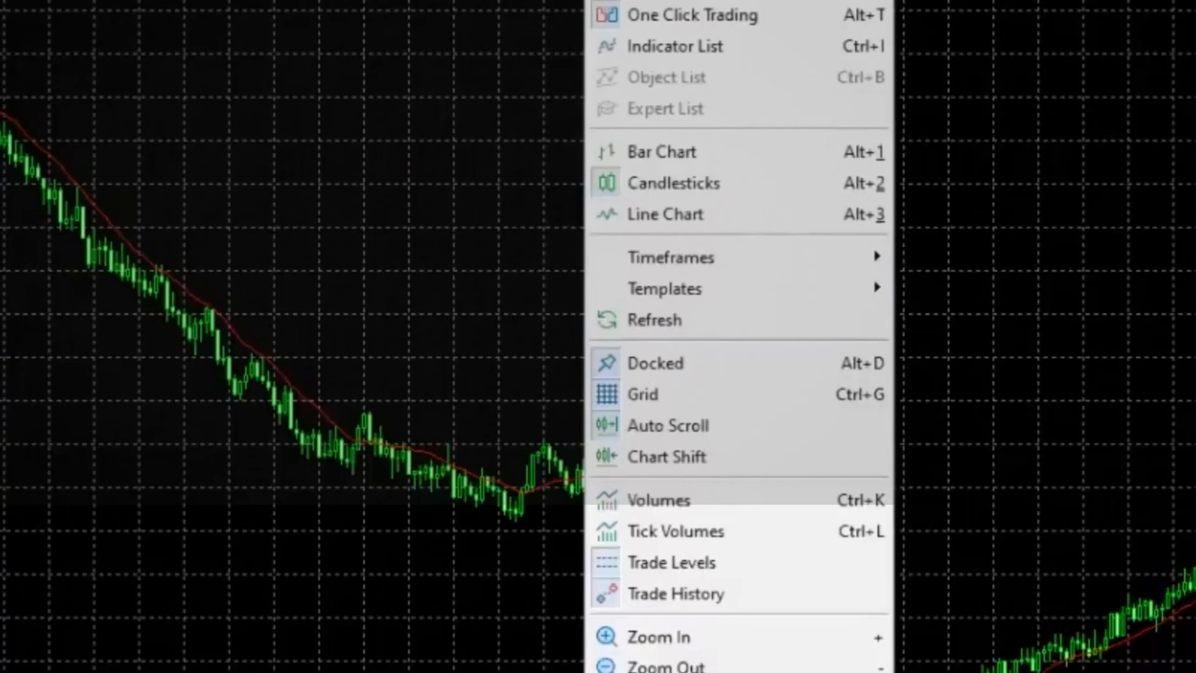
pyautogui.click(696, 672)
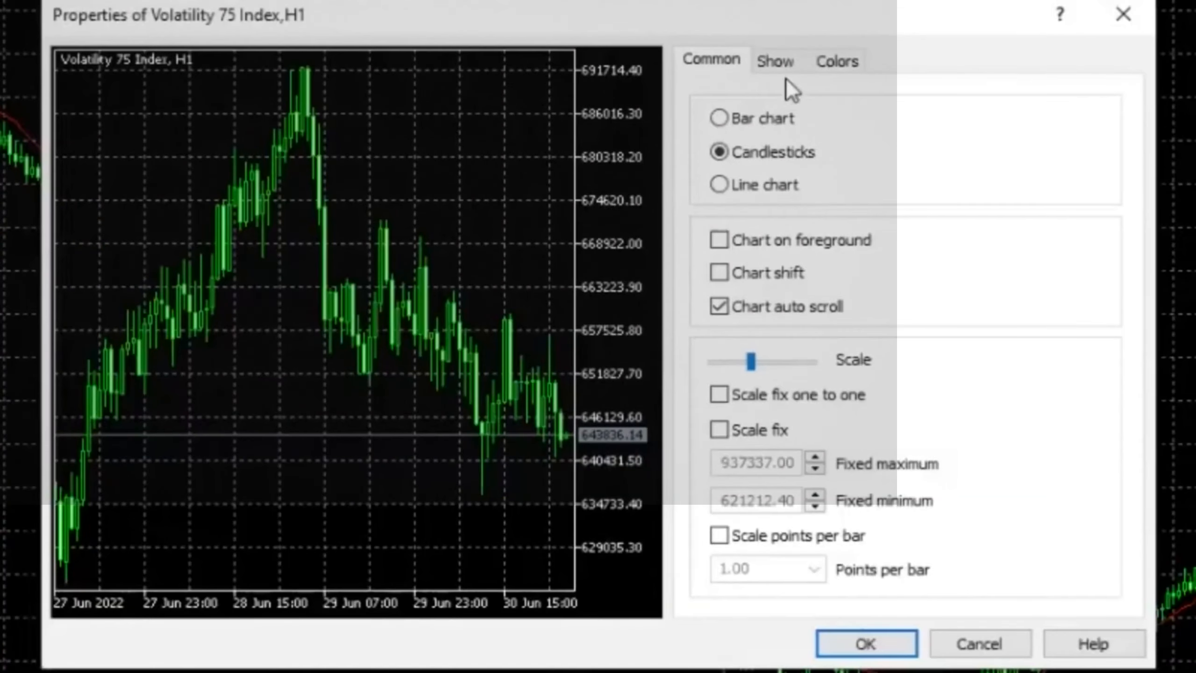
pyautogui.click(783, 63)
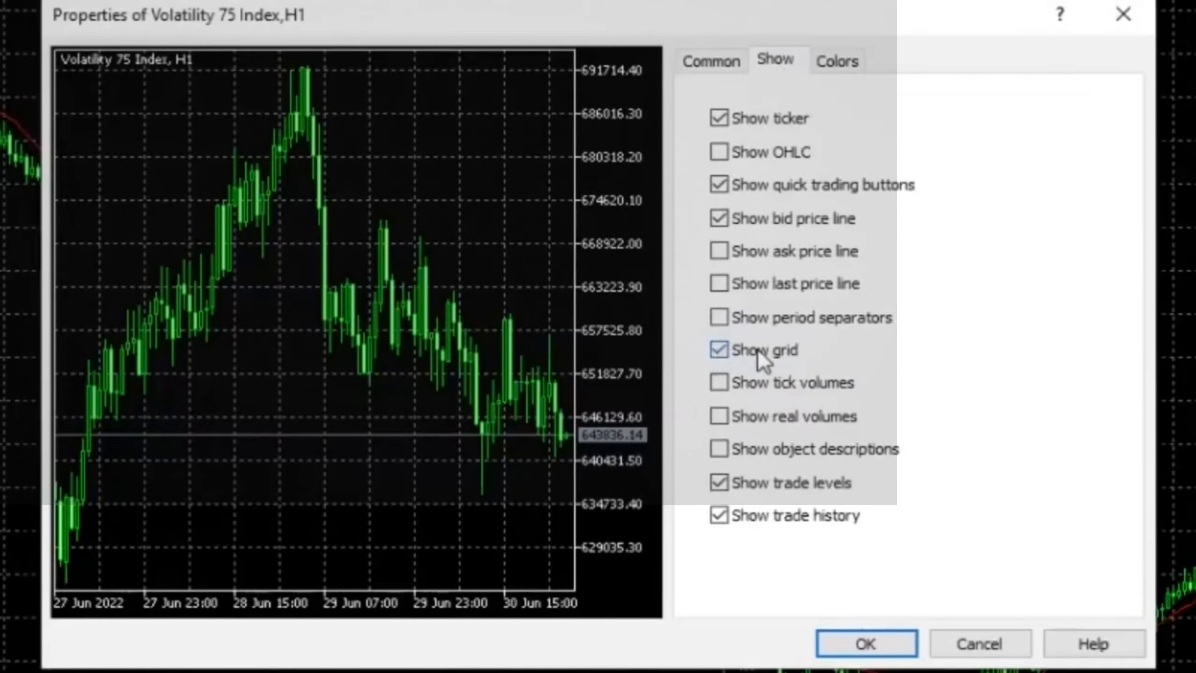
pyautogui.click(720, 352)
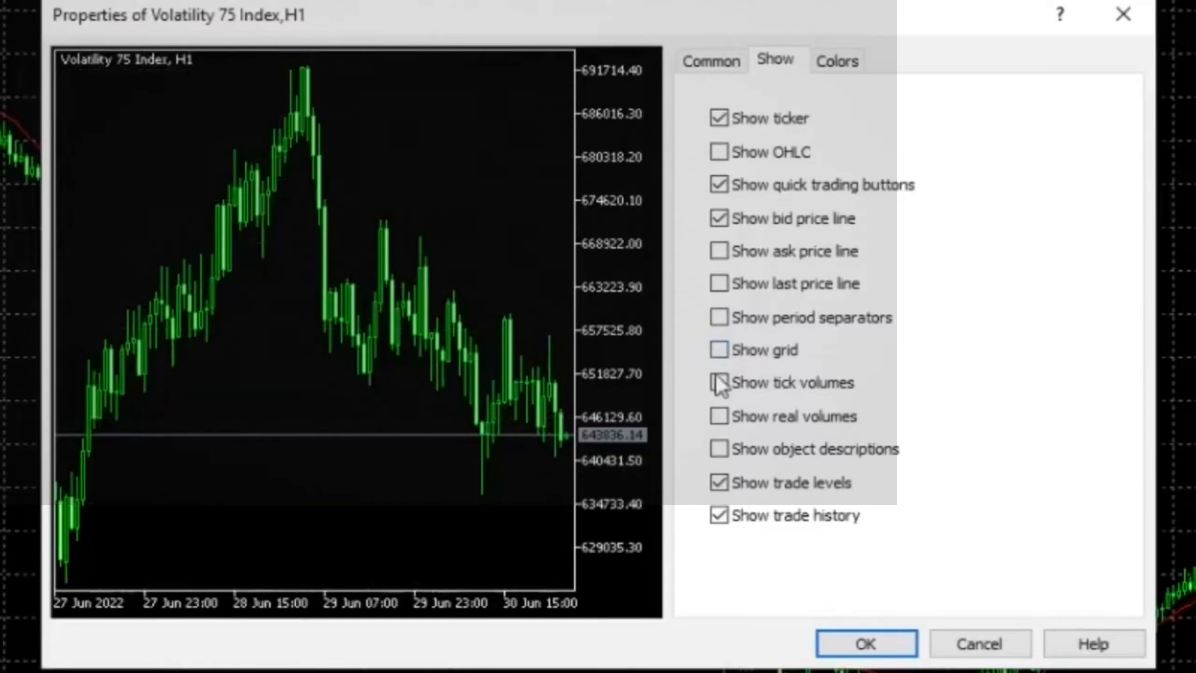
# Change the Volatility 75 Index chart's colour scheme to Black on White.
pyautogui.click(849, 55)
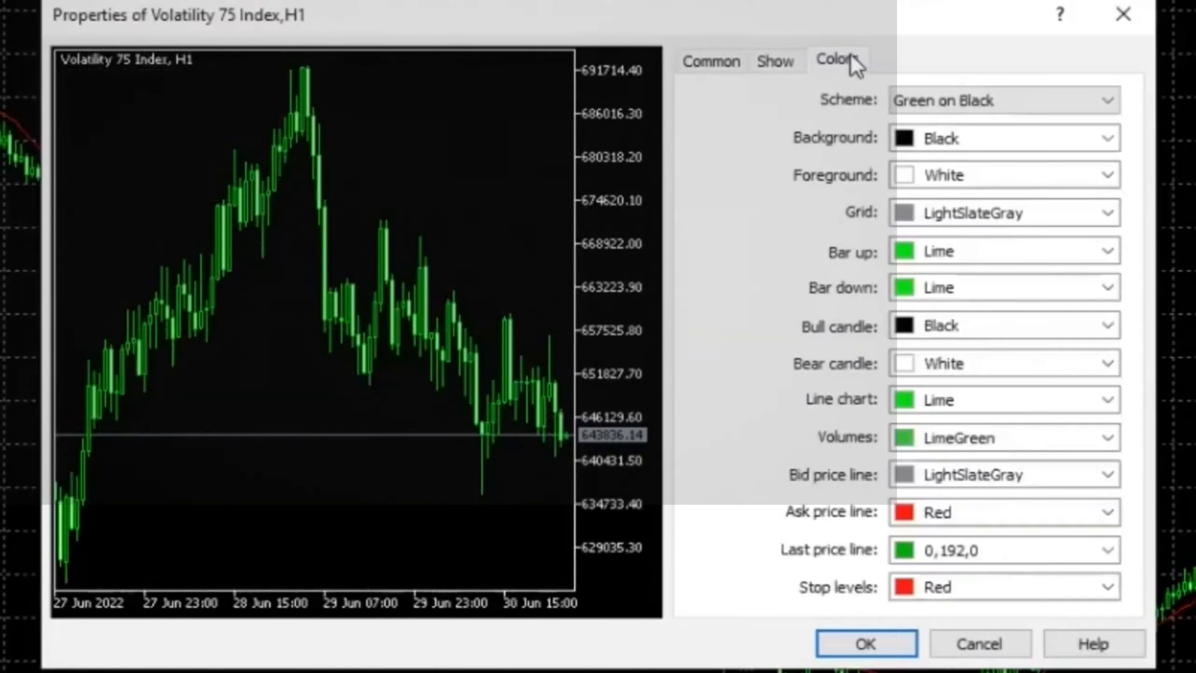
pyautogui.click(1057, 115)
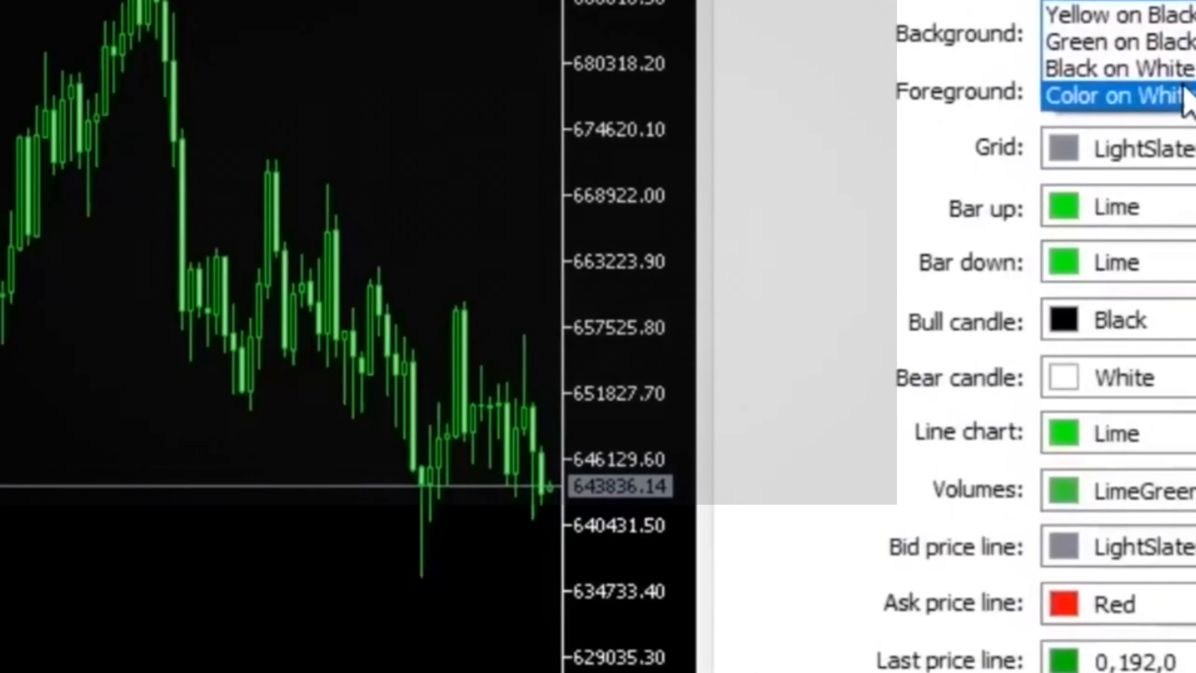
pyautogui.click(1184, 70)
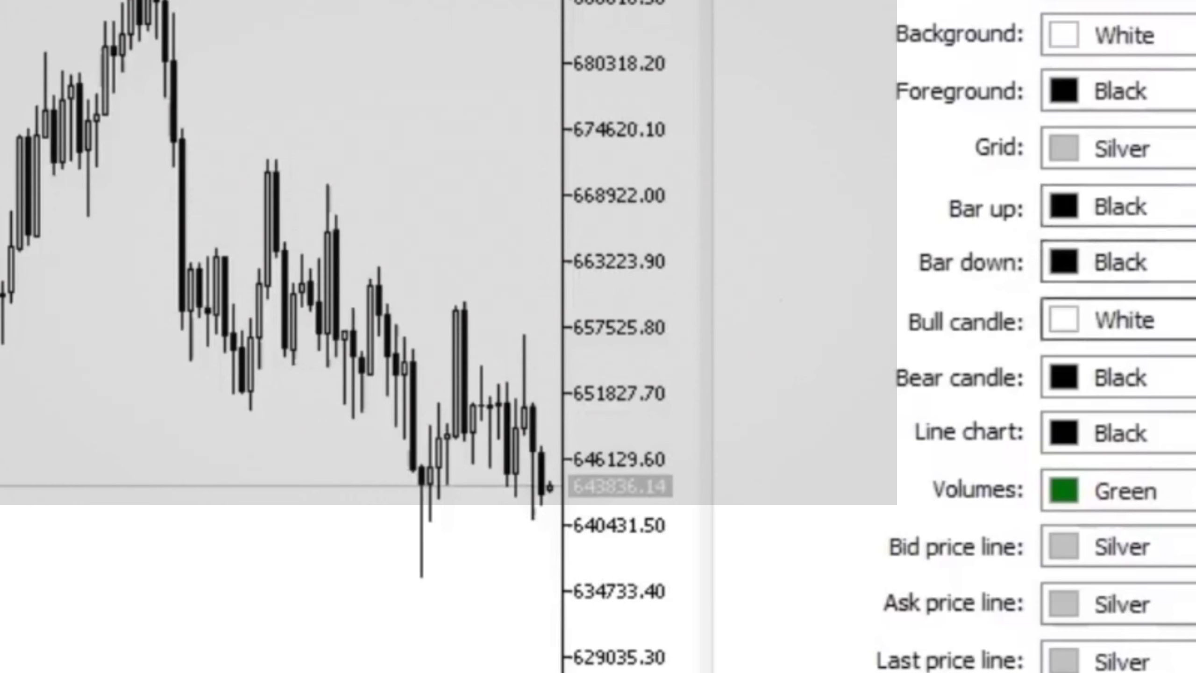
# Set the bull candle colour to SteelBlue and the bear candle colour to a vivid orange-red, and apply the chart properties.
pyautogui.click(1177, 319)
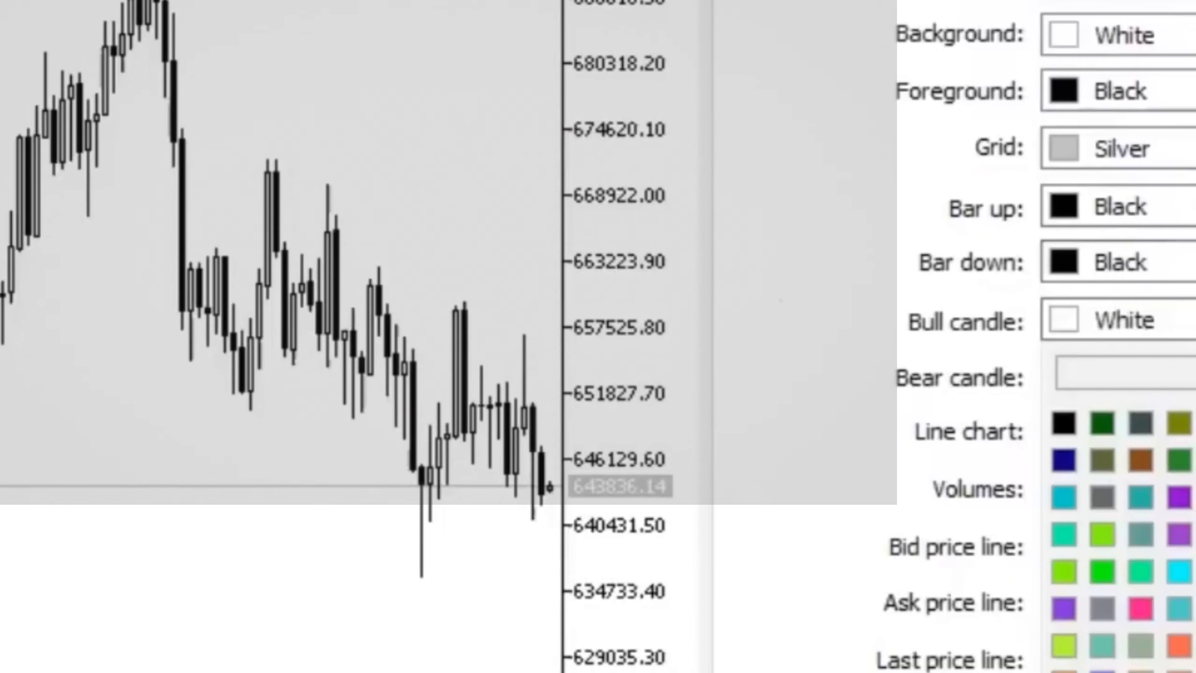
pyautogui.click(1194, 497)
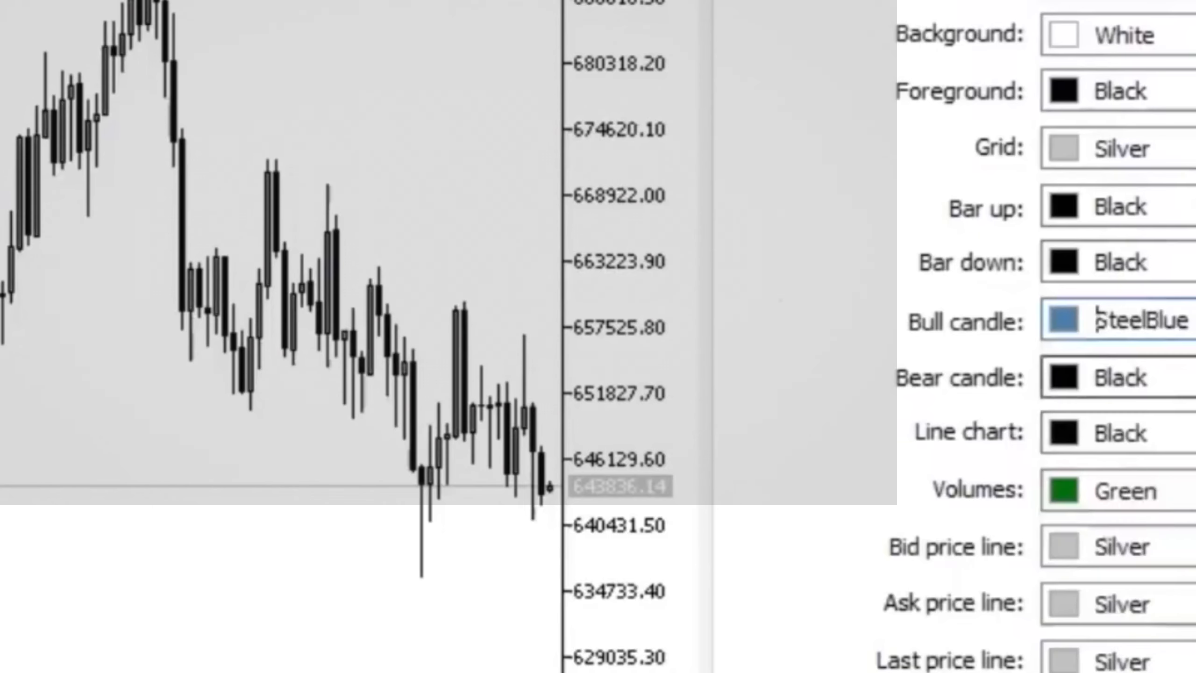
pyautogui.click(1186, 377)
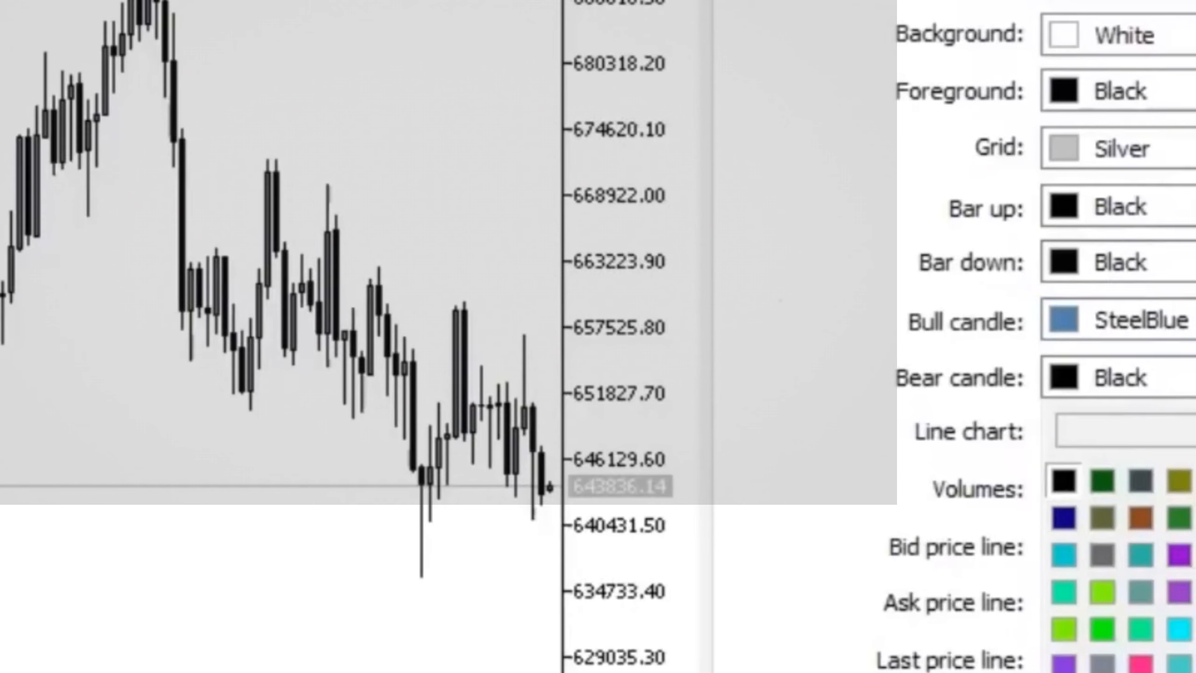
pyautogui.click(1180, 672)
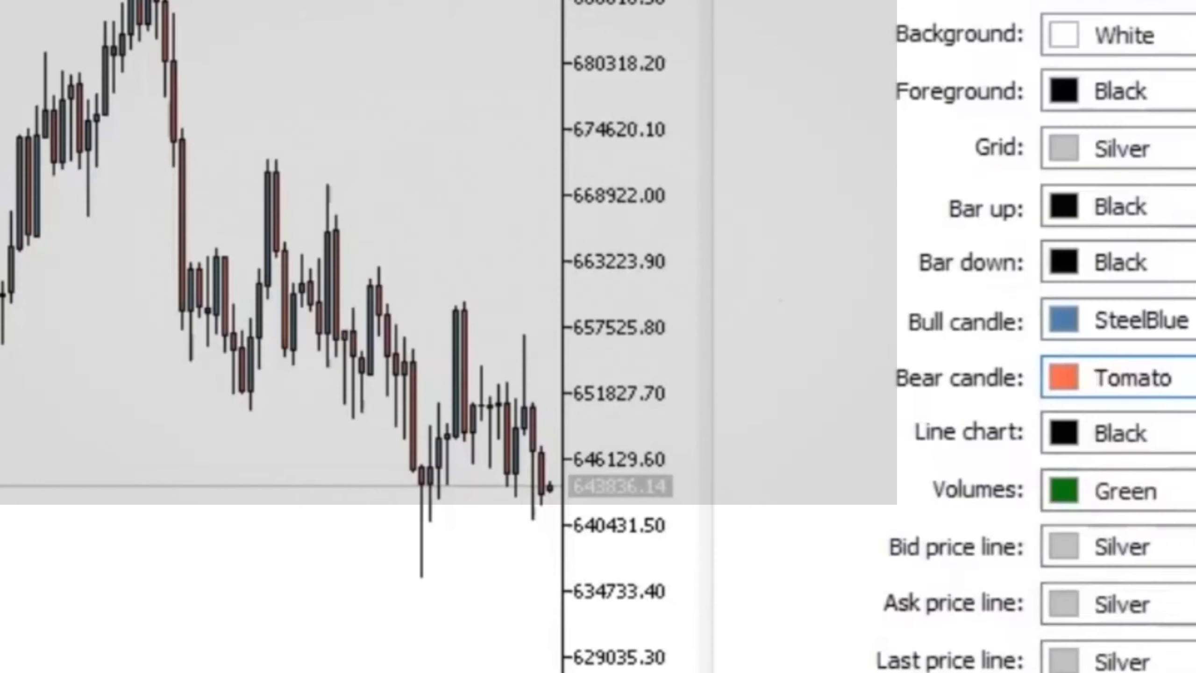
pyautogui.click(1177, 378)
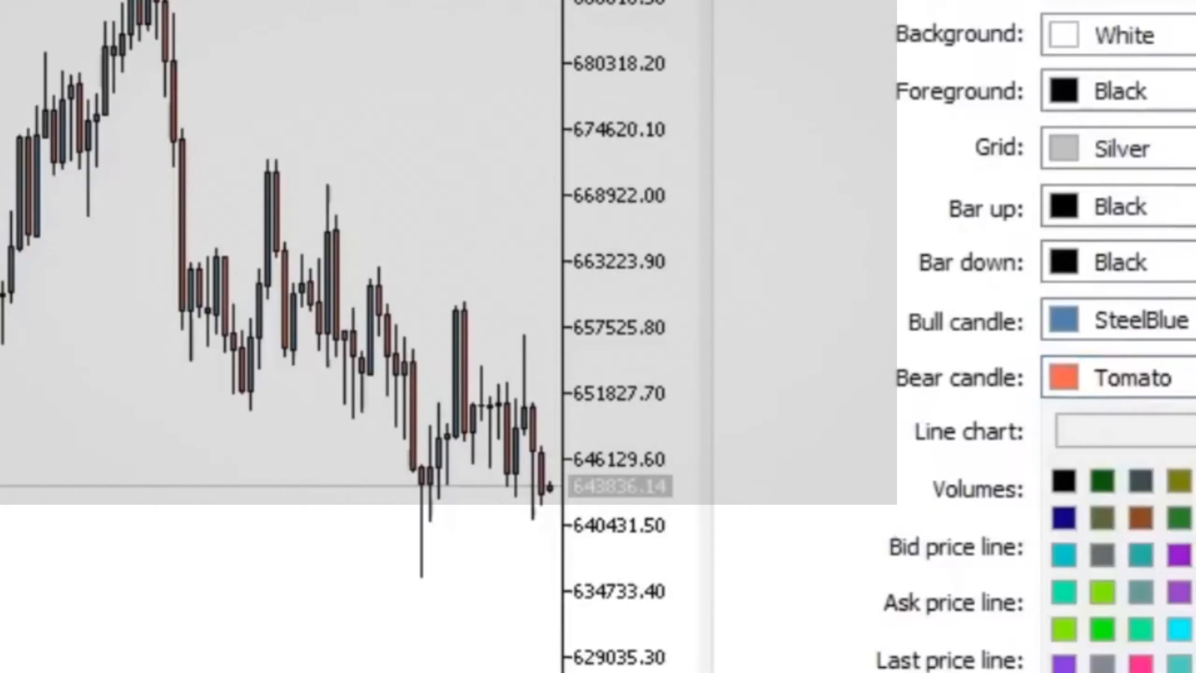
pyautogui.click(1195, 592)
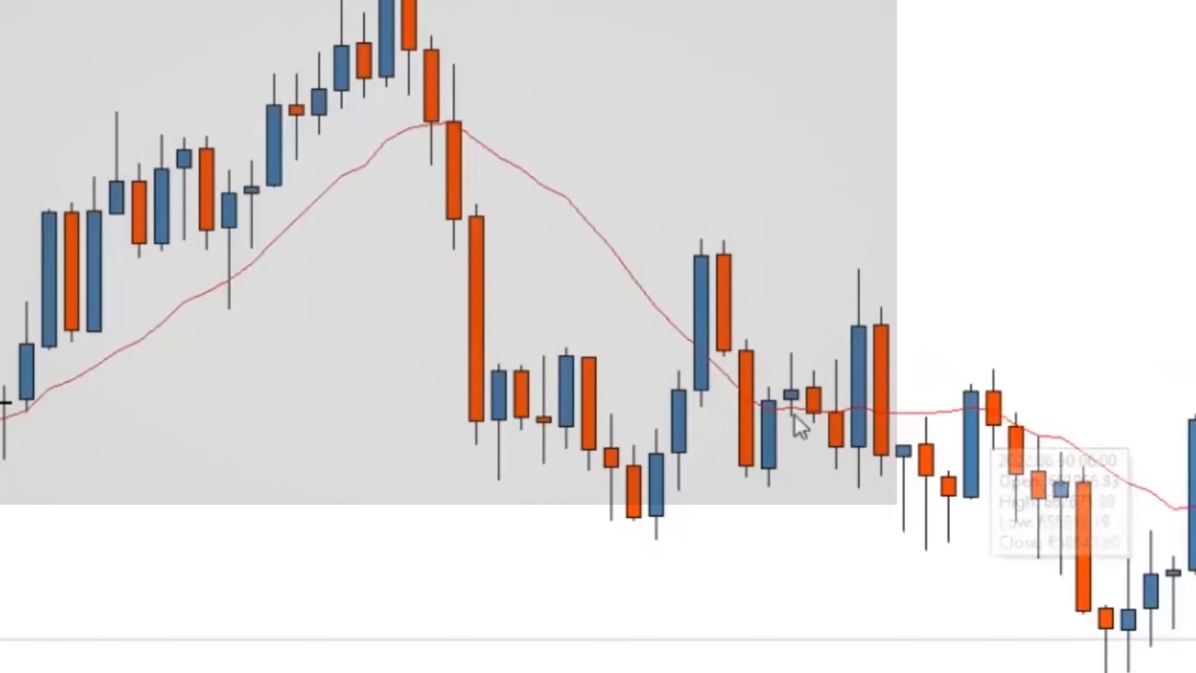
# Delete the Moving Average indicator from the Volatility 75 Index chart.
pyautogui.moveTo(560, 193)
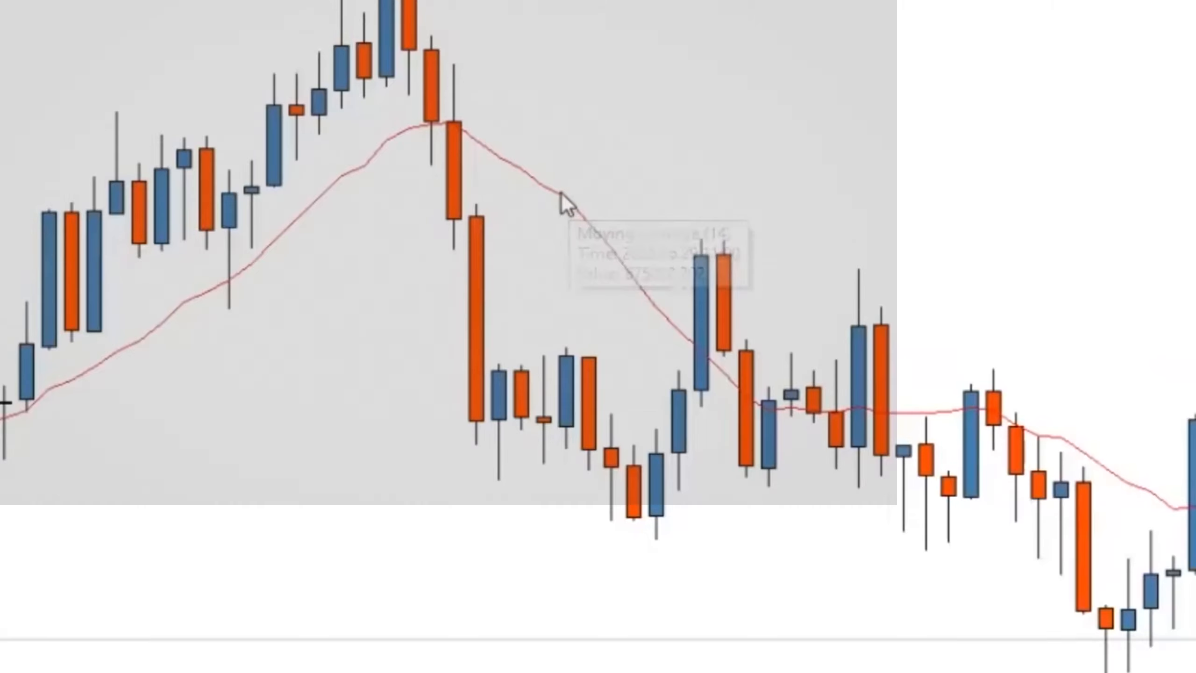
pyautogui.rightClick(561, 192)
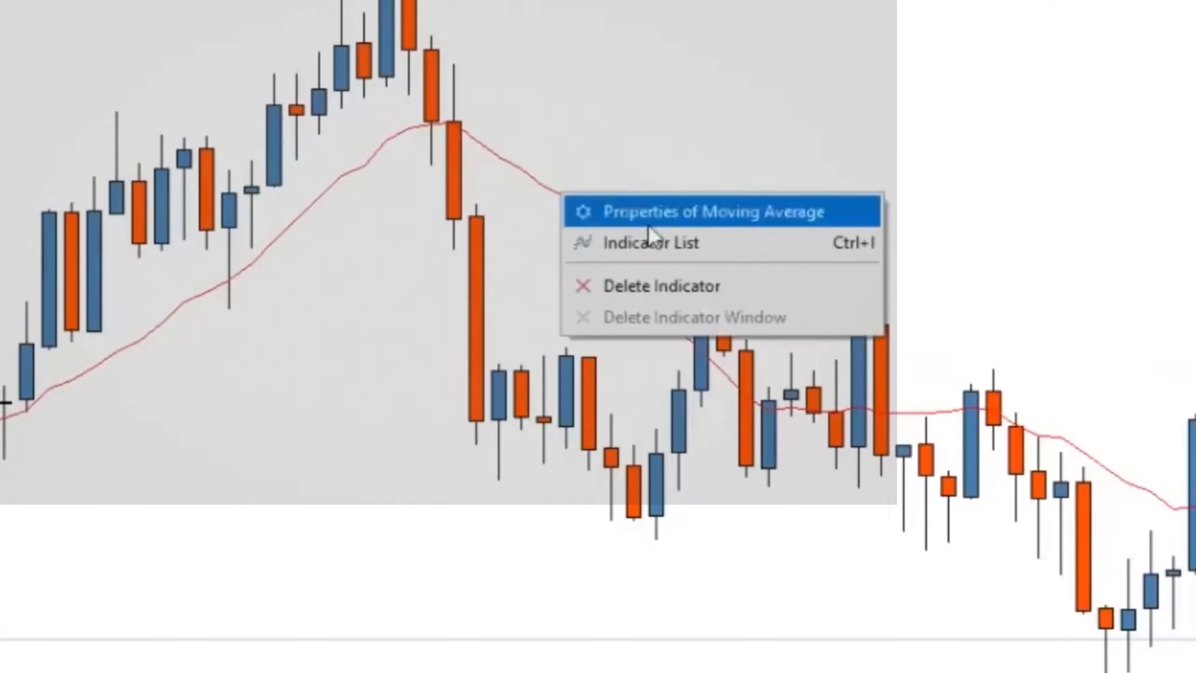
pyautogui.click(675, 294)
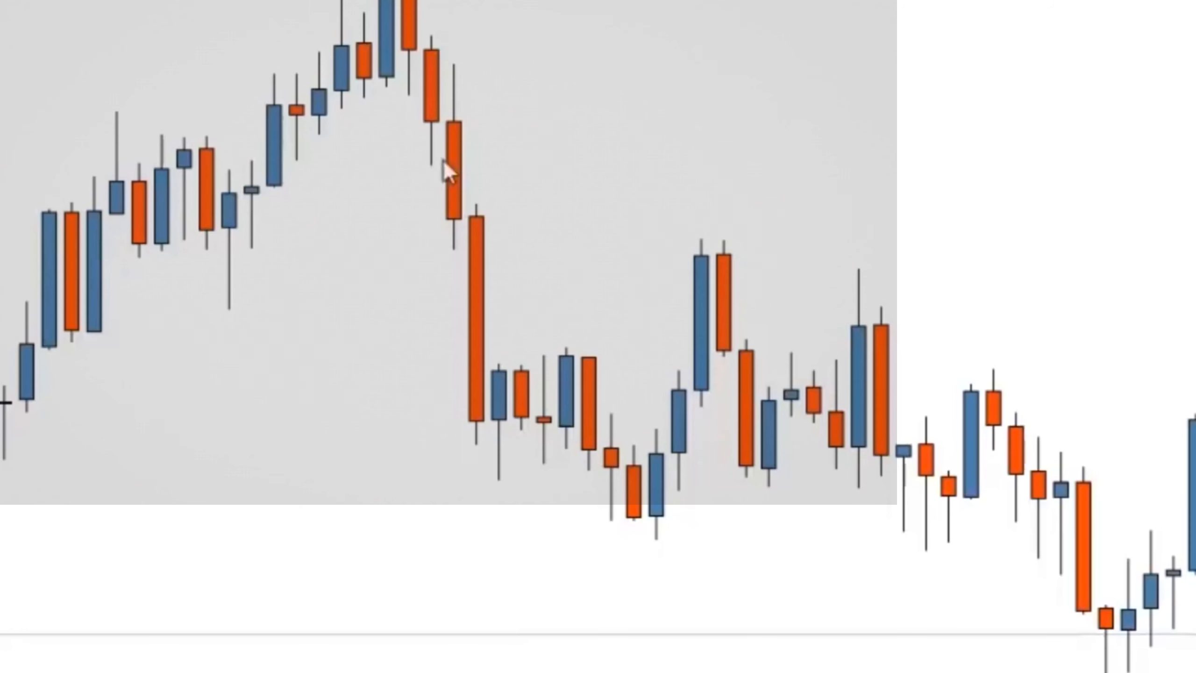
# Save the Volatility 75 Index chart's appearance as a template named Plain Chart.
pyautogui.rightClick(620, 62)
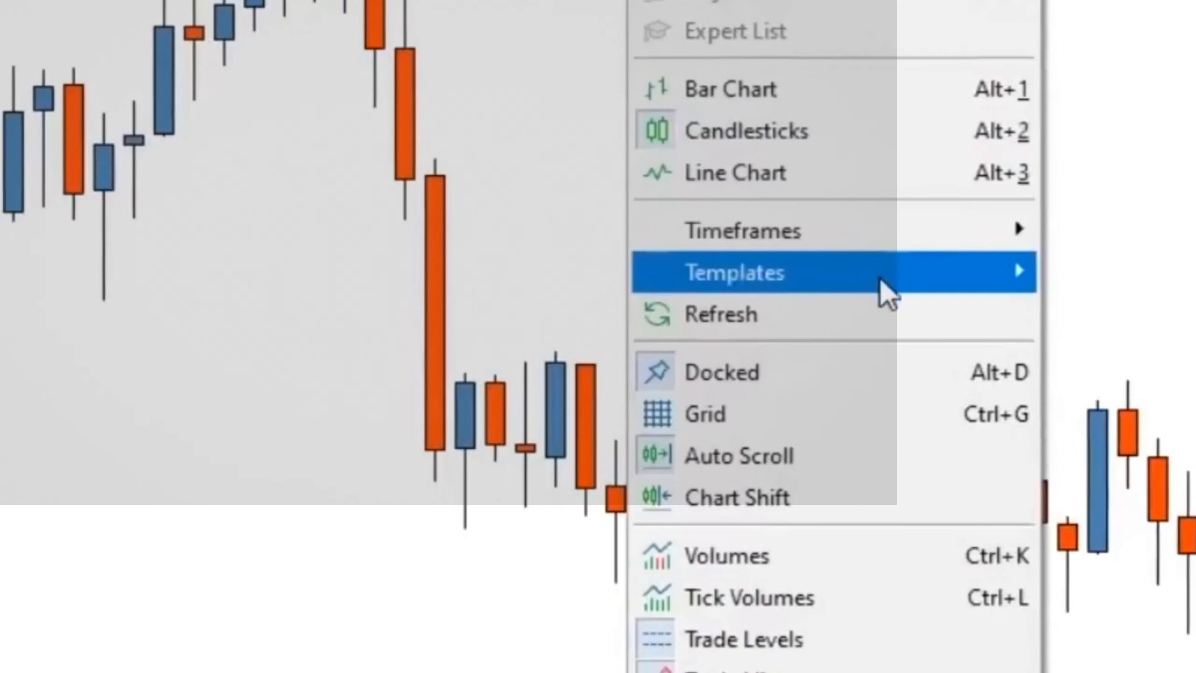
pyautogui.moveTo(896, 297)
pyautogui.click(1141, 275)
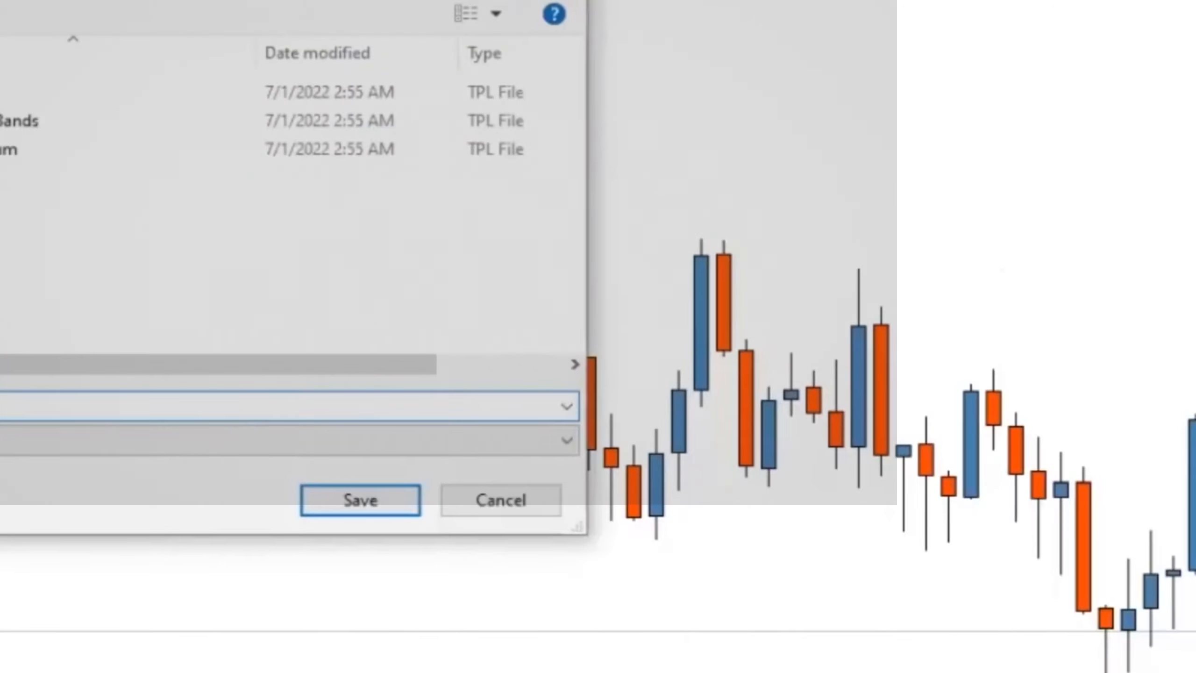
pyautogui.click(392, 494)
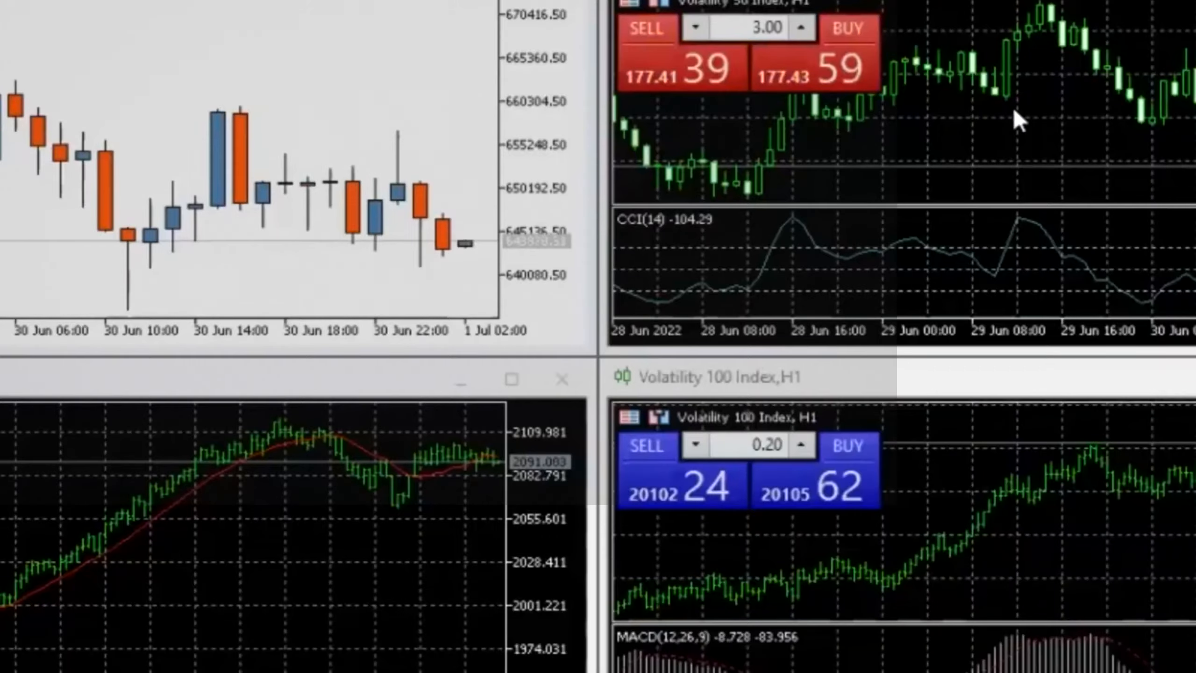
# Apply the Plain Chart template to the Volatility 50, Volatility 25 and Volatility 100 Index charts.
pyautogui.rightClick(1012, 106)
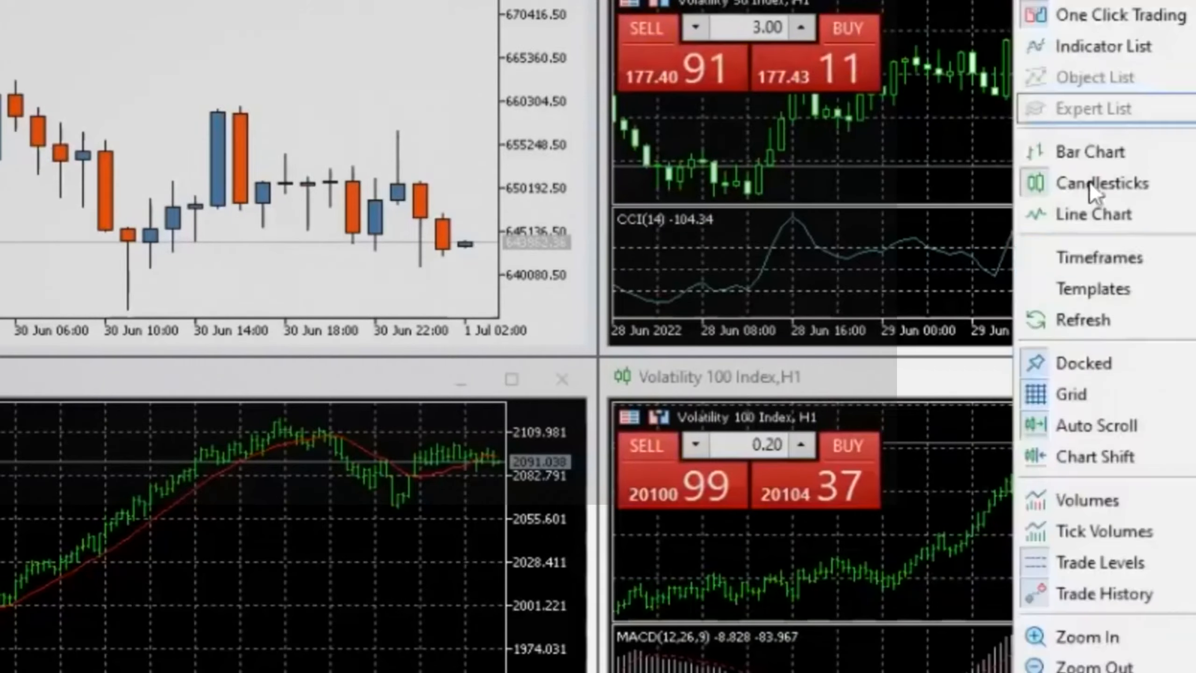
pyautogui.moveTo(1118, 268)
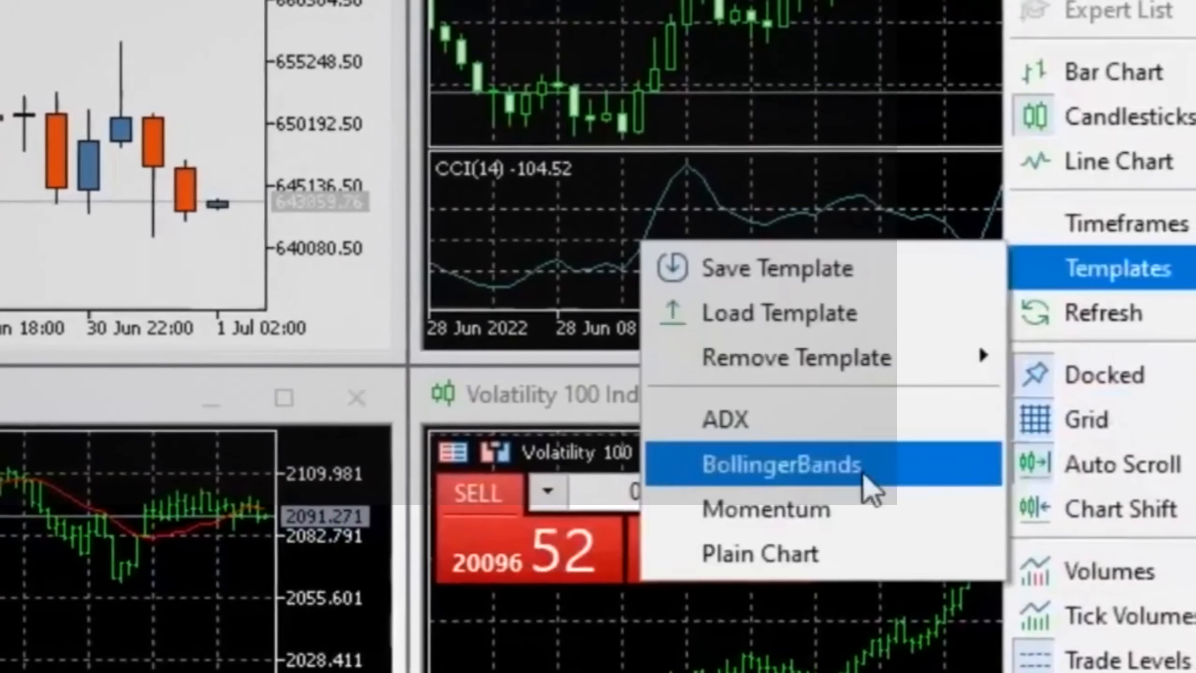
pyautogui.click(834, 554)
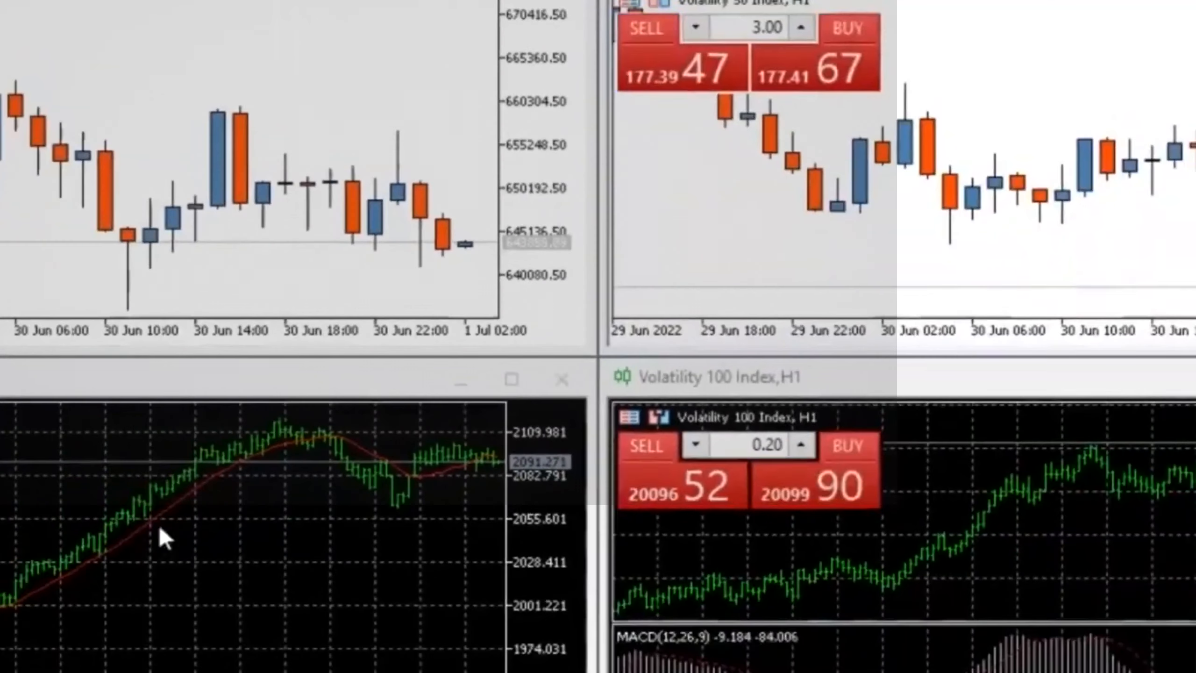
pyautogui.rightClick(116, 518)
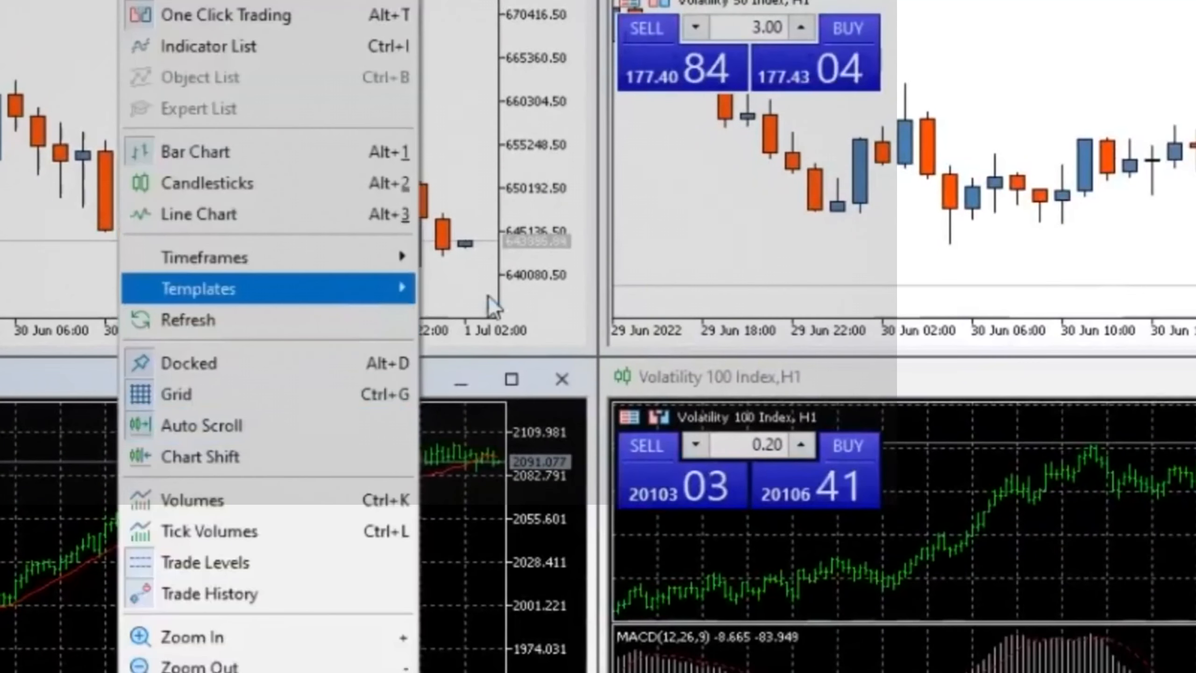
pyautogui.moveTo(357, 290)
pyautogui.click(522, 490)
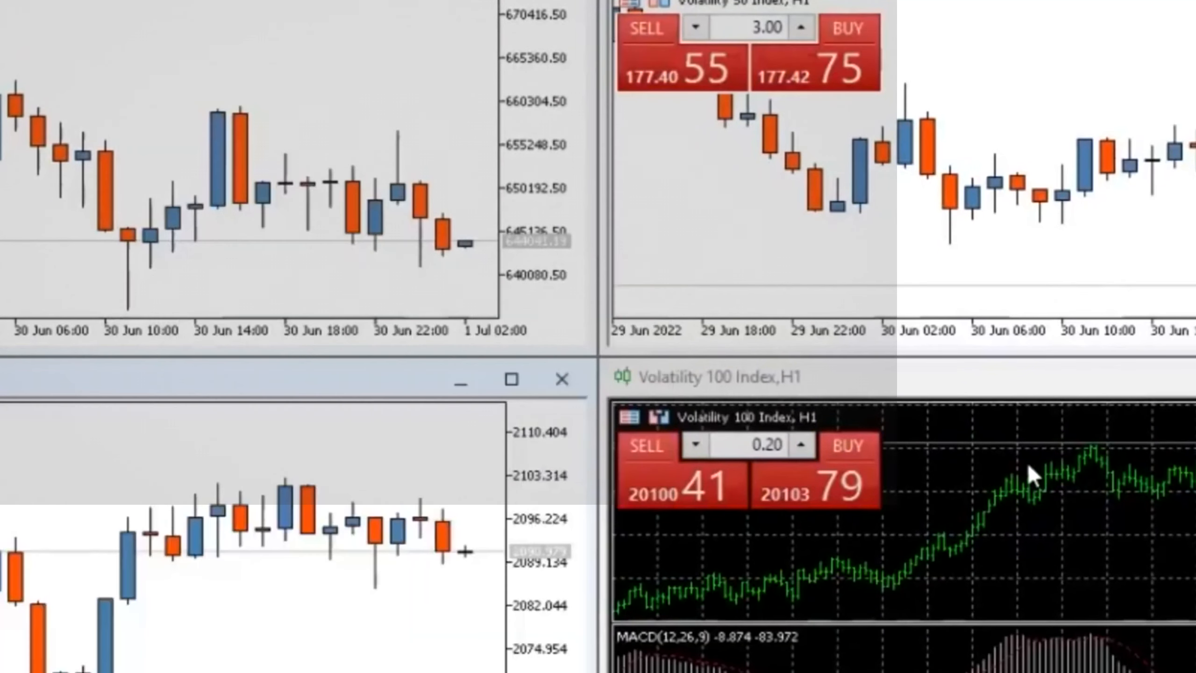
pyautogui.rightClick(1027, 475)
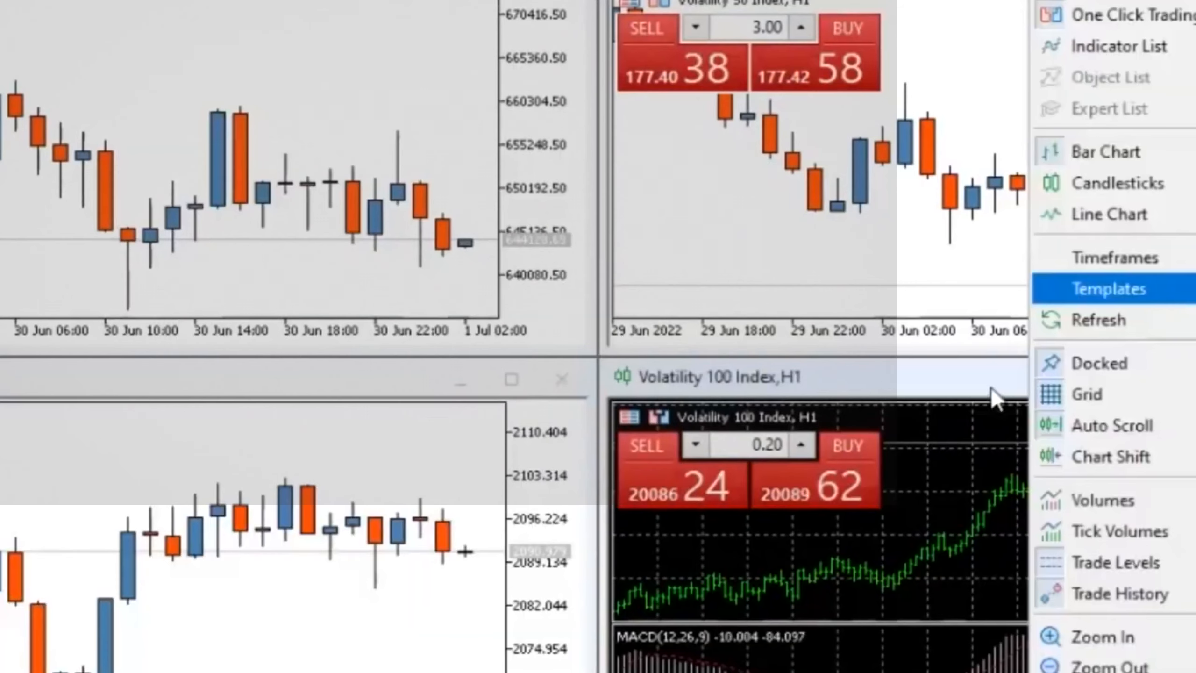
pyautogui.moveTo(1165, 293)
pyautogui.click(919, 483)
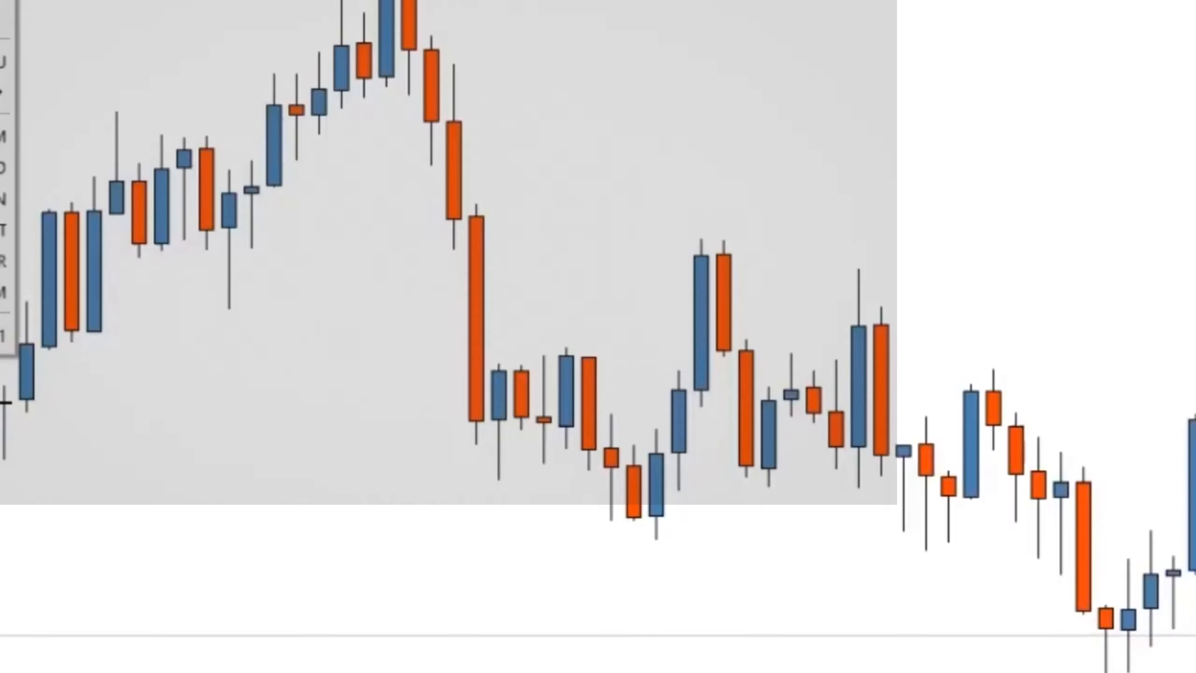
# Show the Timeframes toolbar.
pyautogui.moveTo(2, 2)
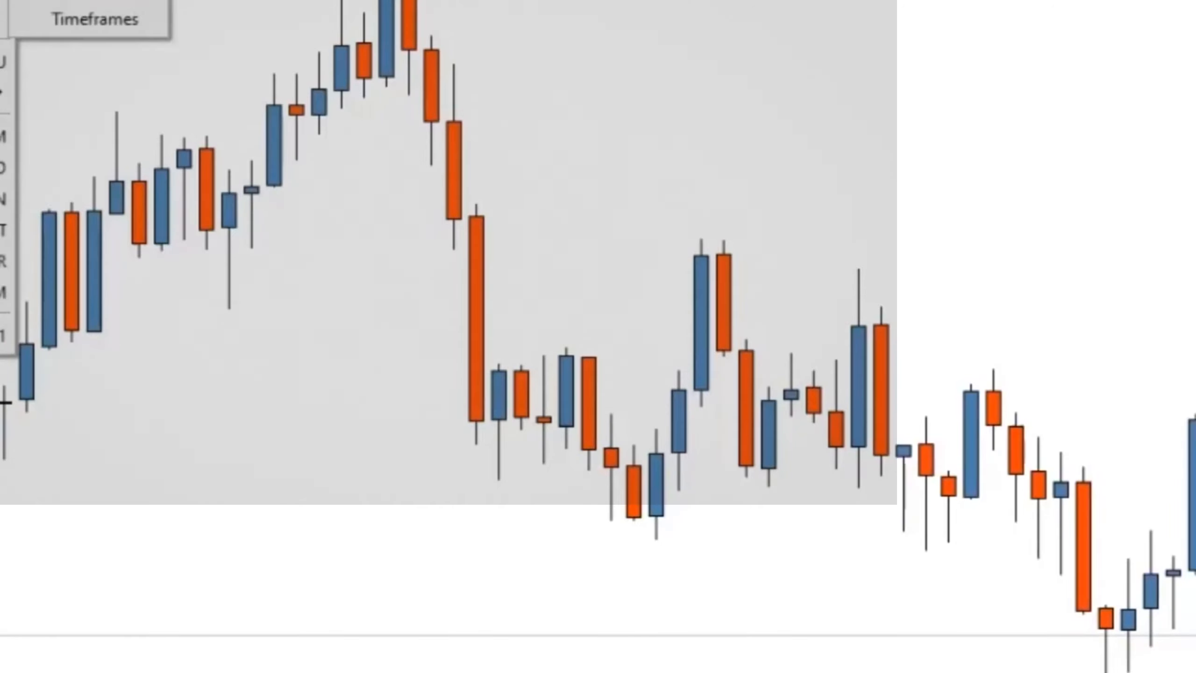
pyautogui.click(109, 21)
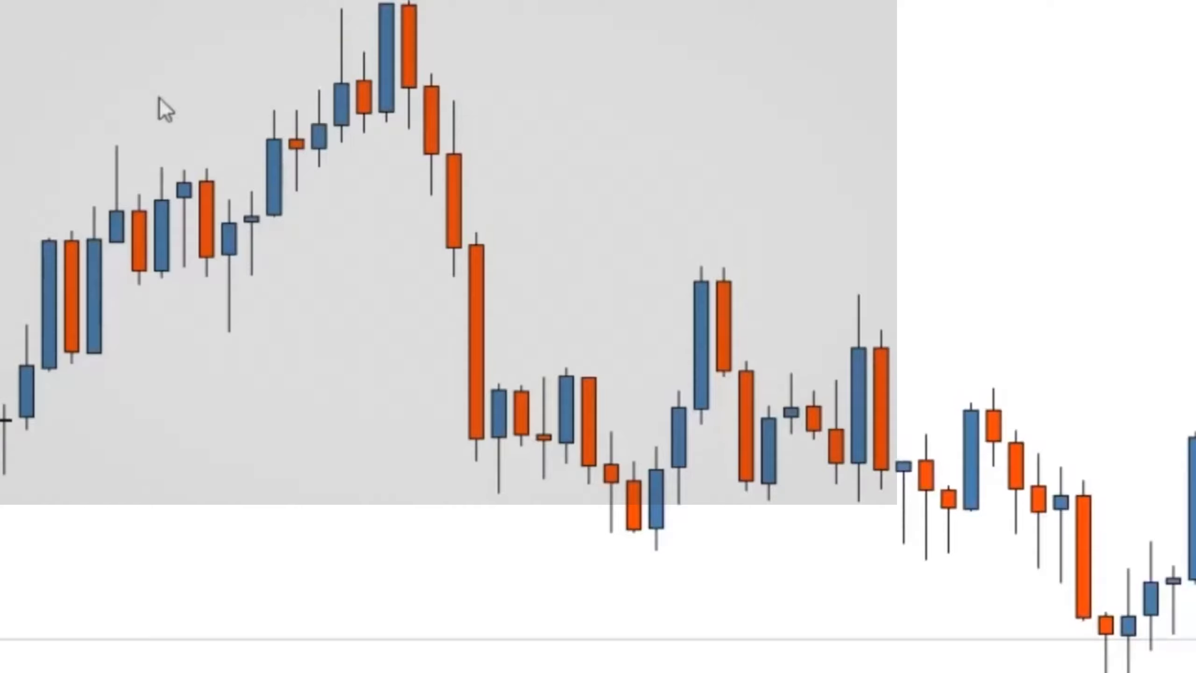
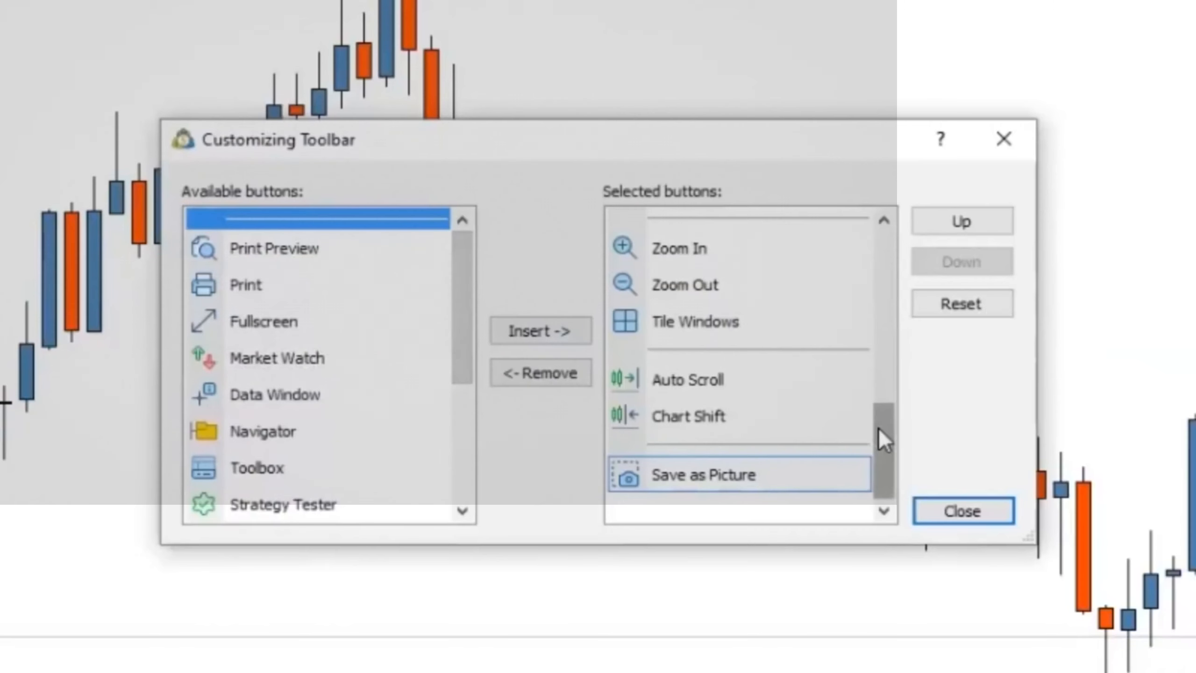
# Remove the Profiles, Symbols and MetaEditor buttons from the toolbar's selected buttons.
pyautogui.moveTo(881, 436); pyautogui.dragTo(884, 240)
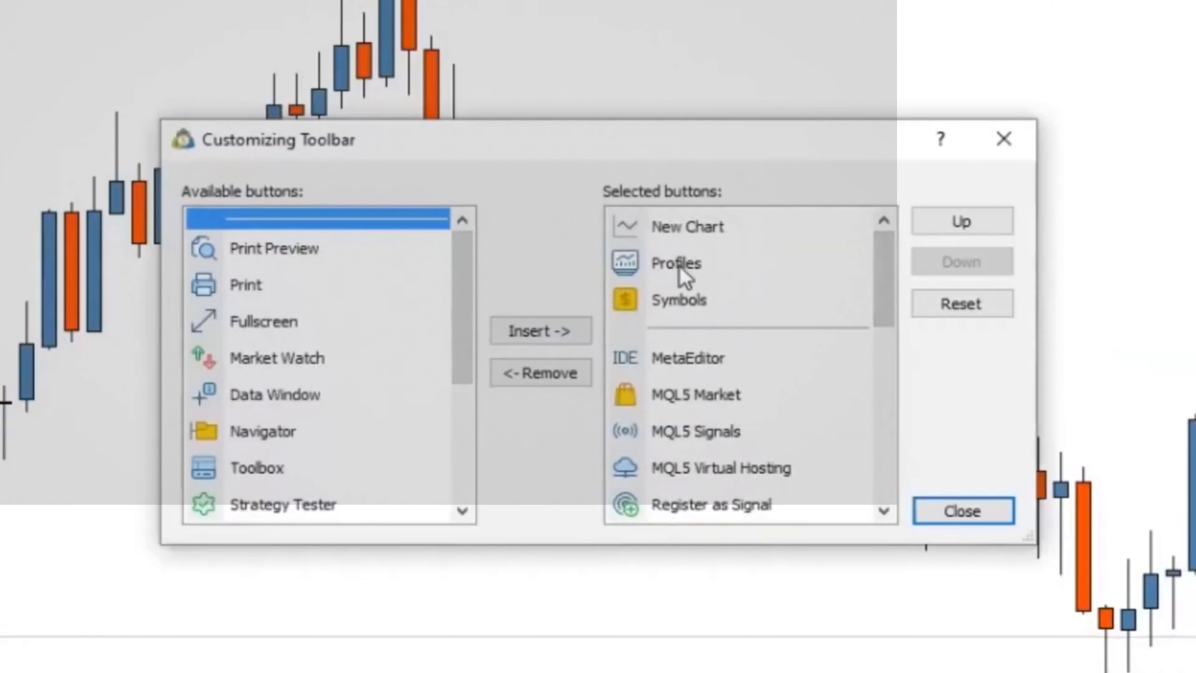
pyautogui.click(666, 268)
pyautogui.click(570, 377)
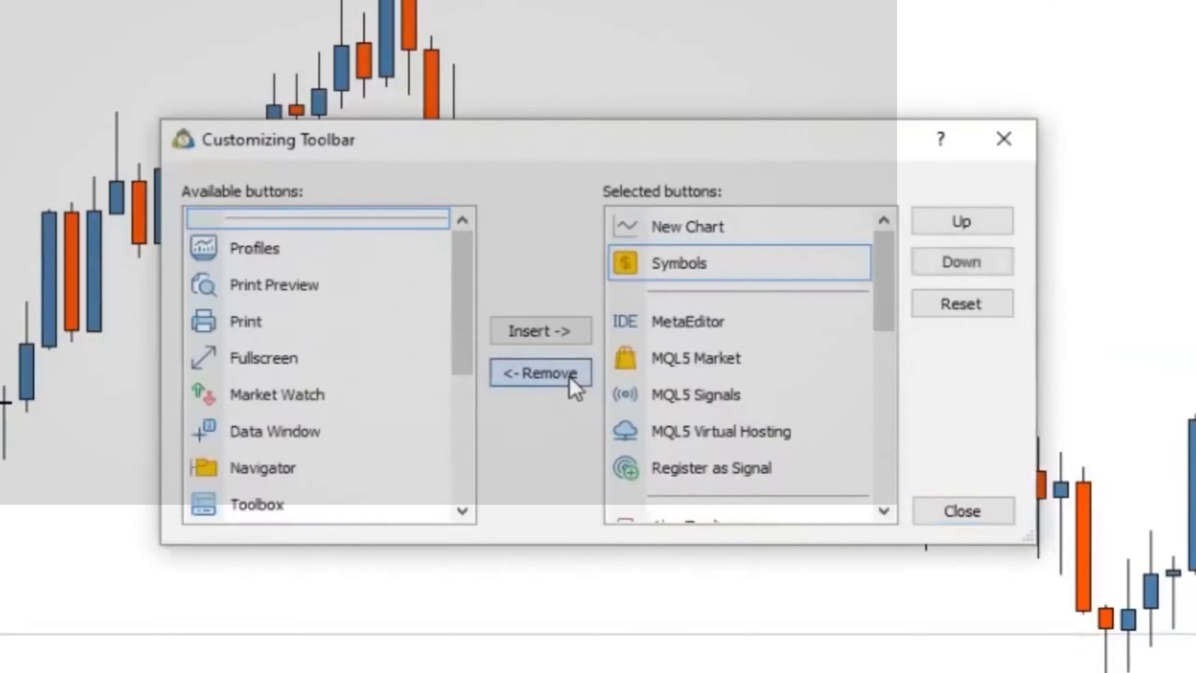
pyautogui.click(742, 275)
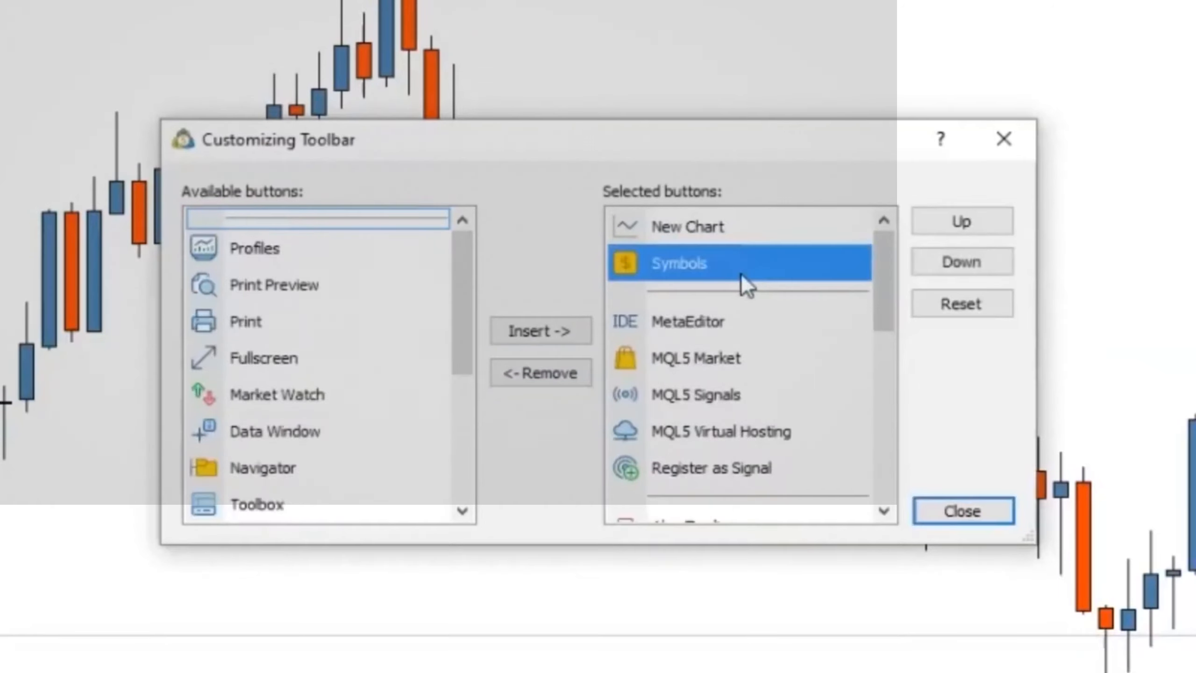
pyautogui.click(531, 374)
pyautogui.click(696, 288)
pyautogui.click(541, 372)
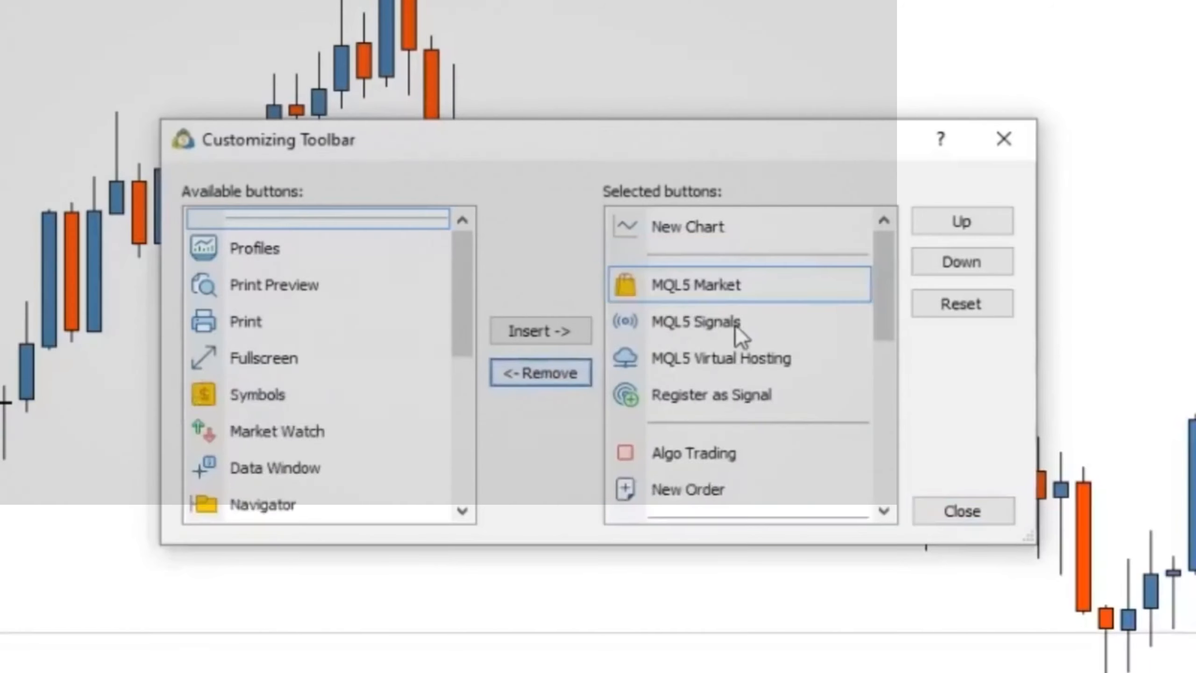
# Remove the MQL5 Market, MQL5 Signals, MQL5 Virtual Hosting, Register as Signal and Algo Trading buttons from the toolbar.
pyautogui.click(733, 293)
pyautogui.click(545, 377)
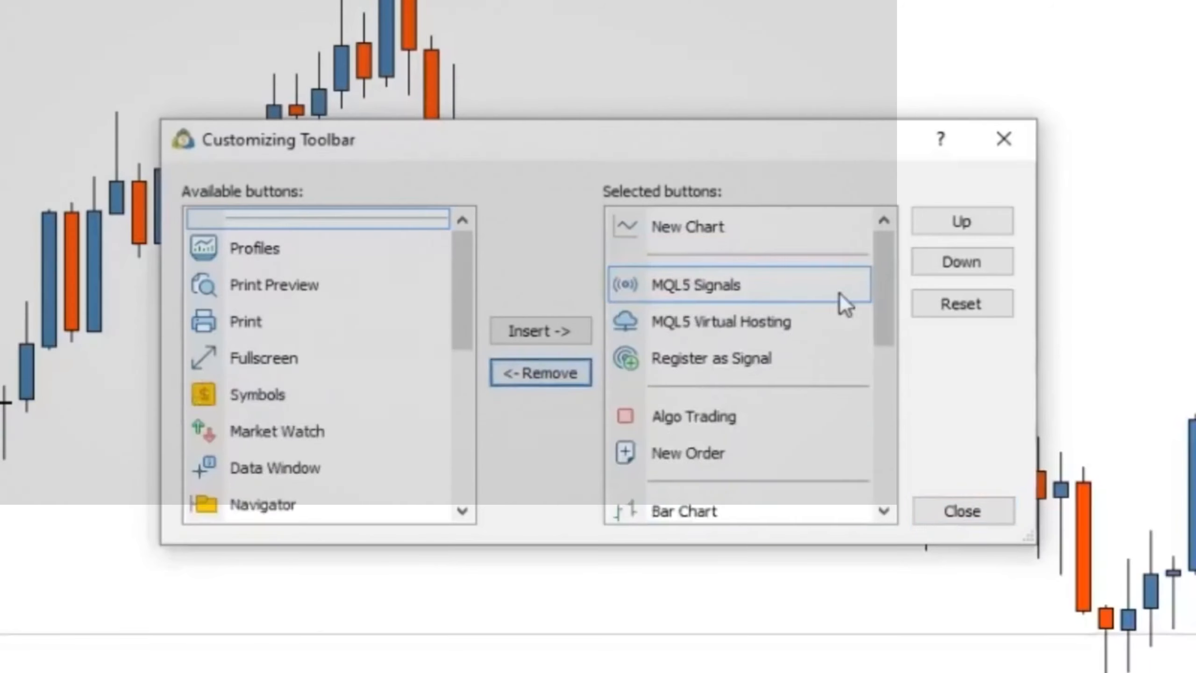
pyautogui.click(777, 290)
pyautogui.click(583, 372)
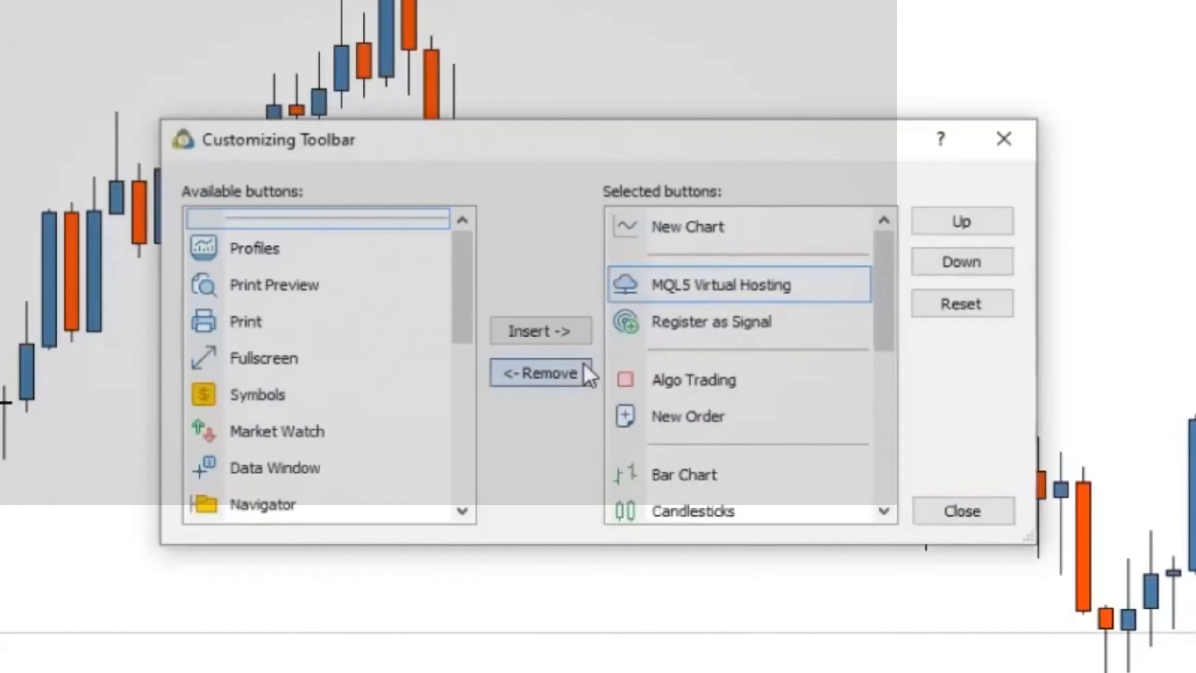
pyautogui.click(781, 291)
pyautogui.click(560, 377)
pyautogui.click(701, 295)
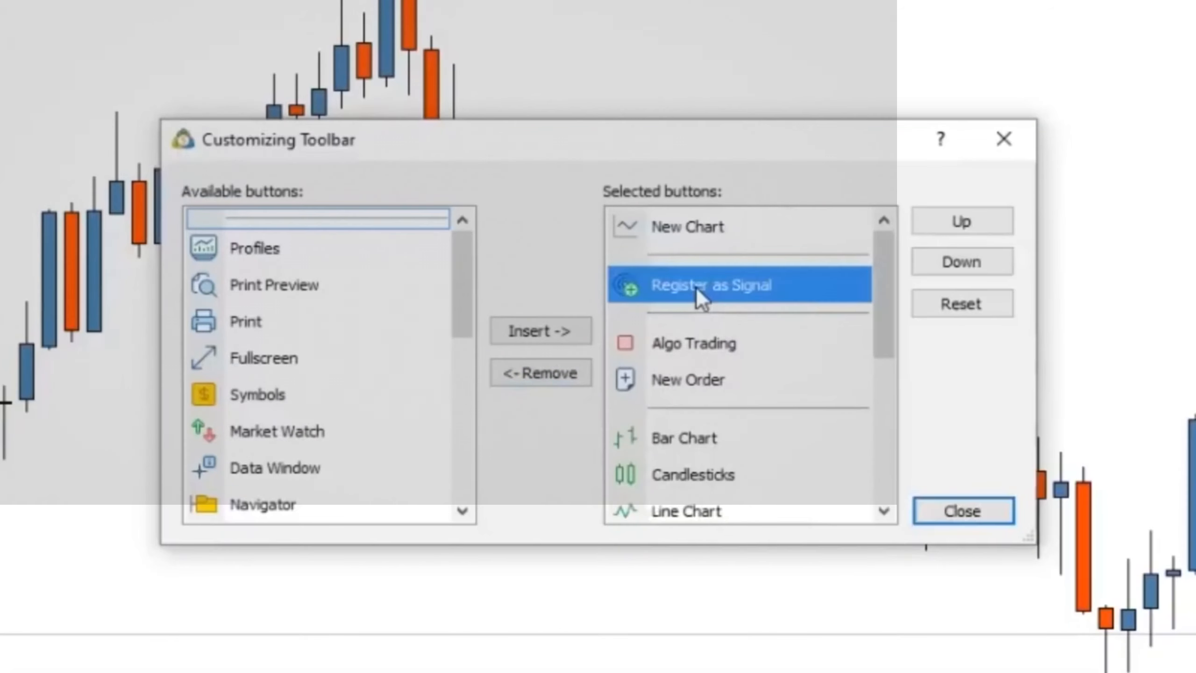
pyautogui.click(558, 378)
pyautogui.click(805, 278)
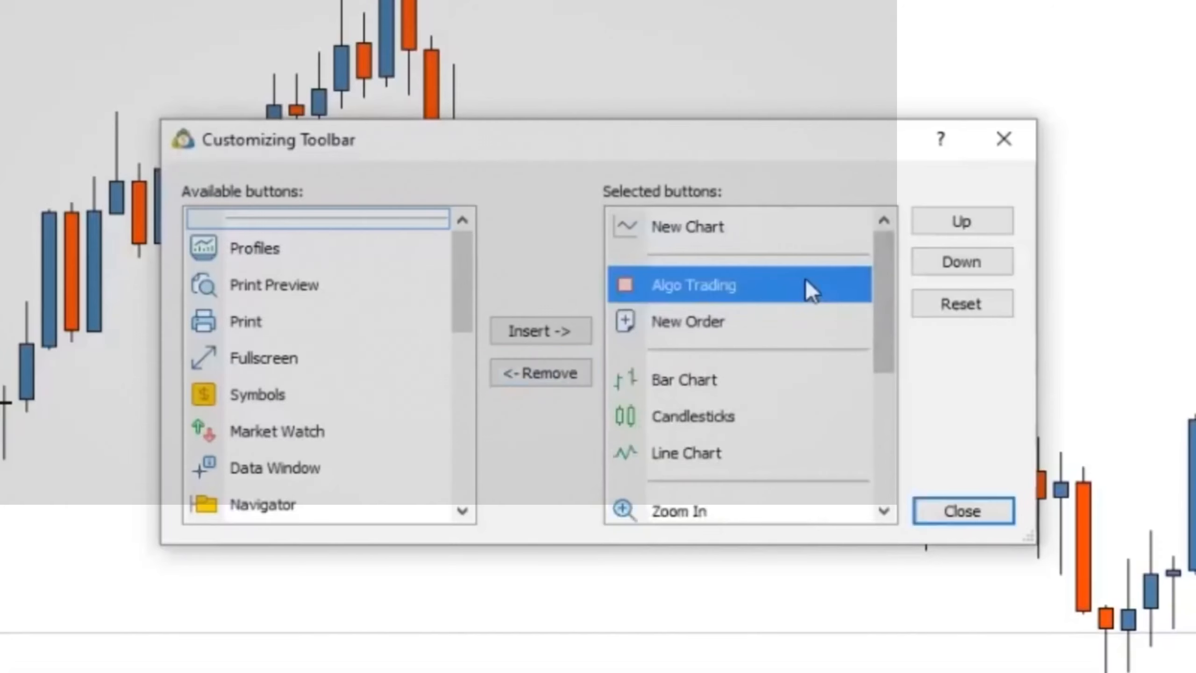
pyautogui.click(576, 373)
# Add the Fullscreen button to the toolbar's selected buttons.
pyautogui.moveTo(880, 302); pyautogui.dragTo(880, 453)
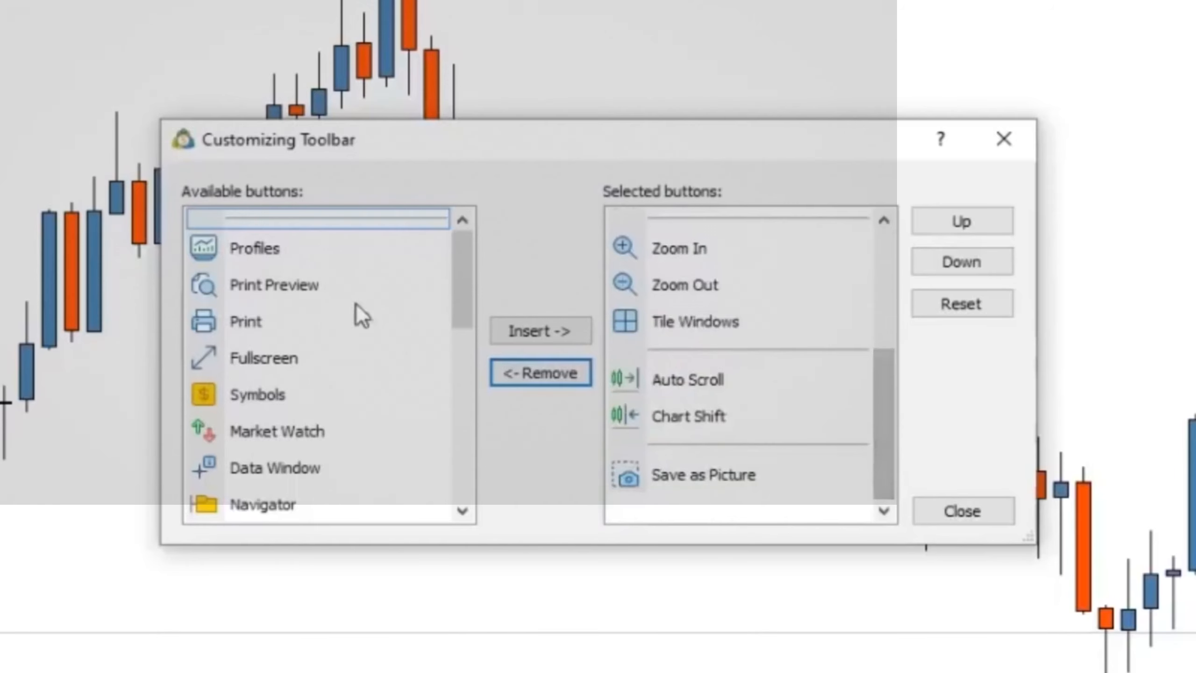
pyautogui.moveTo(462, 291)
pyautogui.mouseDown()
pyautogui.moveTo(462, 303)
pyautogui.moveTo(460, 289)
pyautogui.mouseUp()
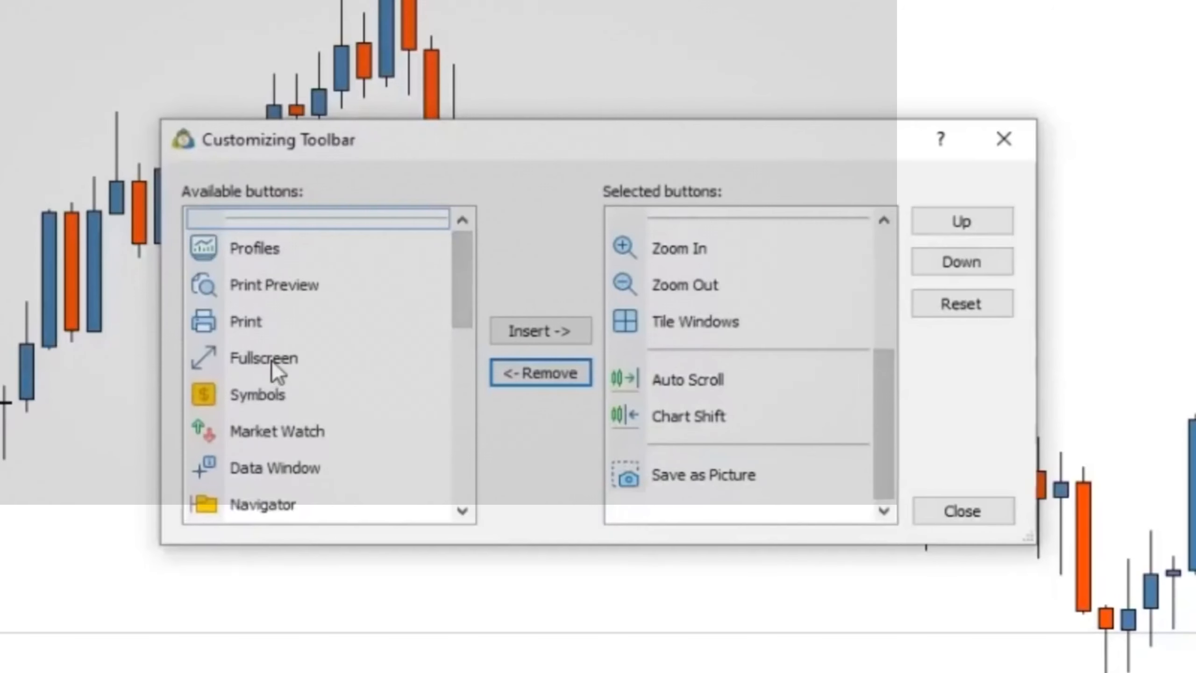
pyautogui.click(272, 360)
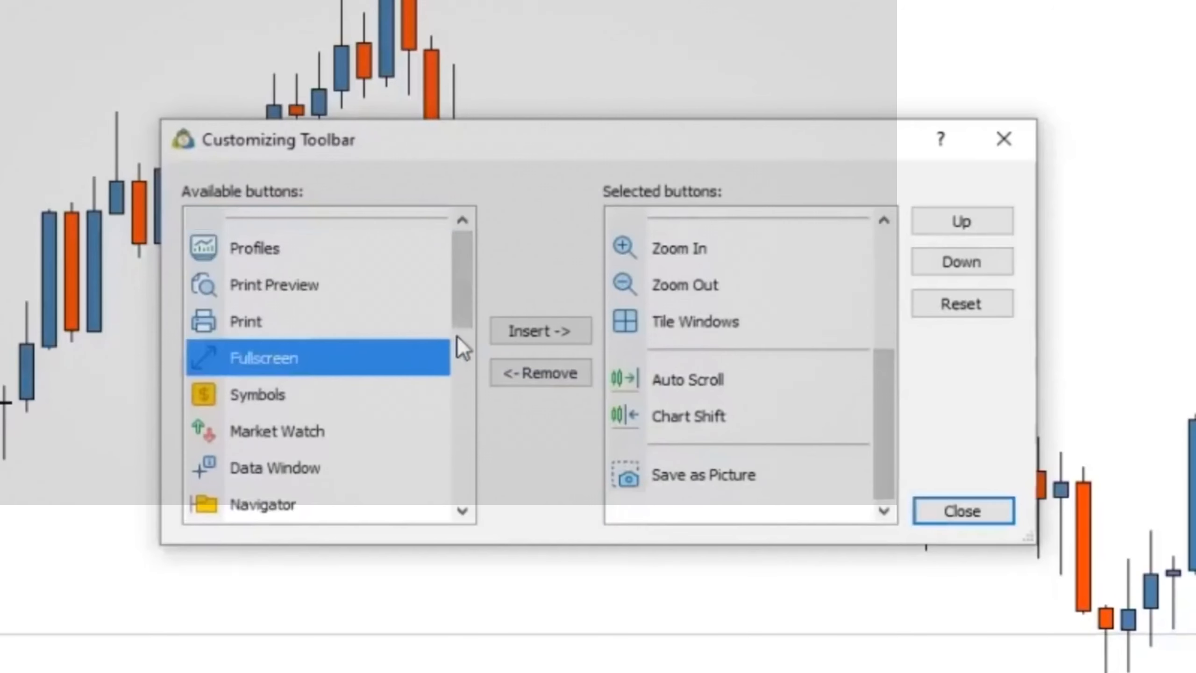
pyautogui.click(524, 335)
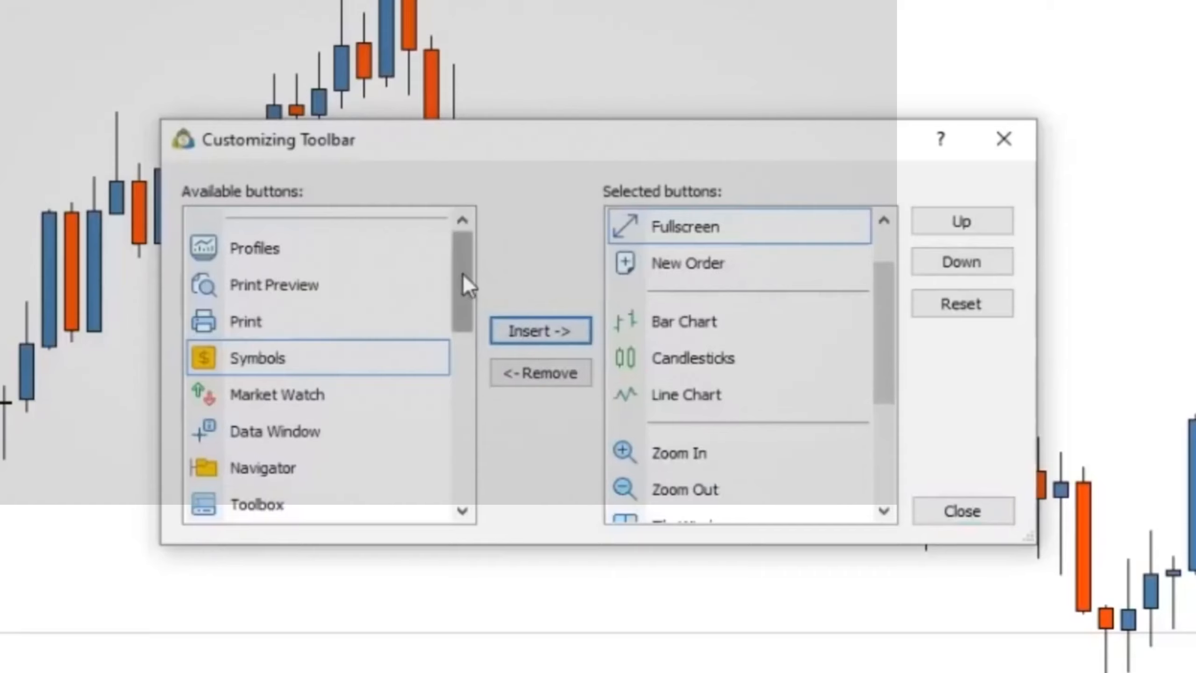
# Add the Templates button to the toolbar and finish customizing it.
pyautogui.moveTo(462, 271); pyautogui.dragTo(441, 469)
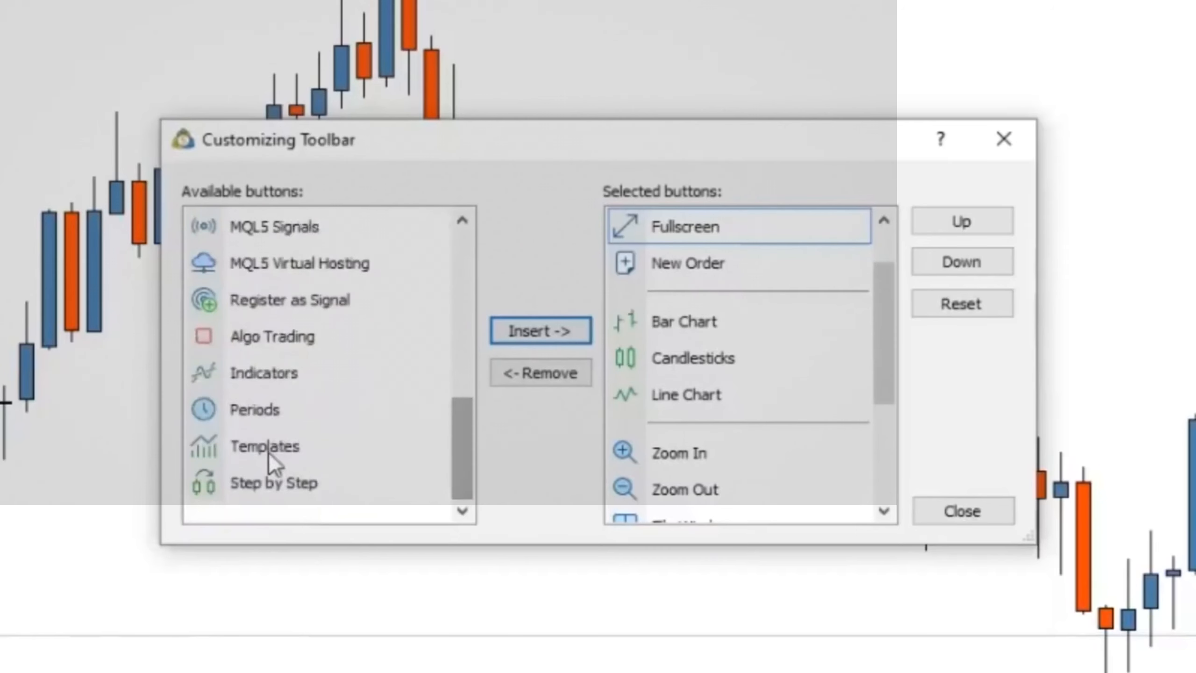
pyautogui.click(252, 445)
pyautogui.click(531, 330)
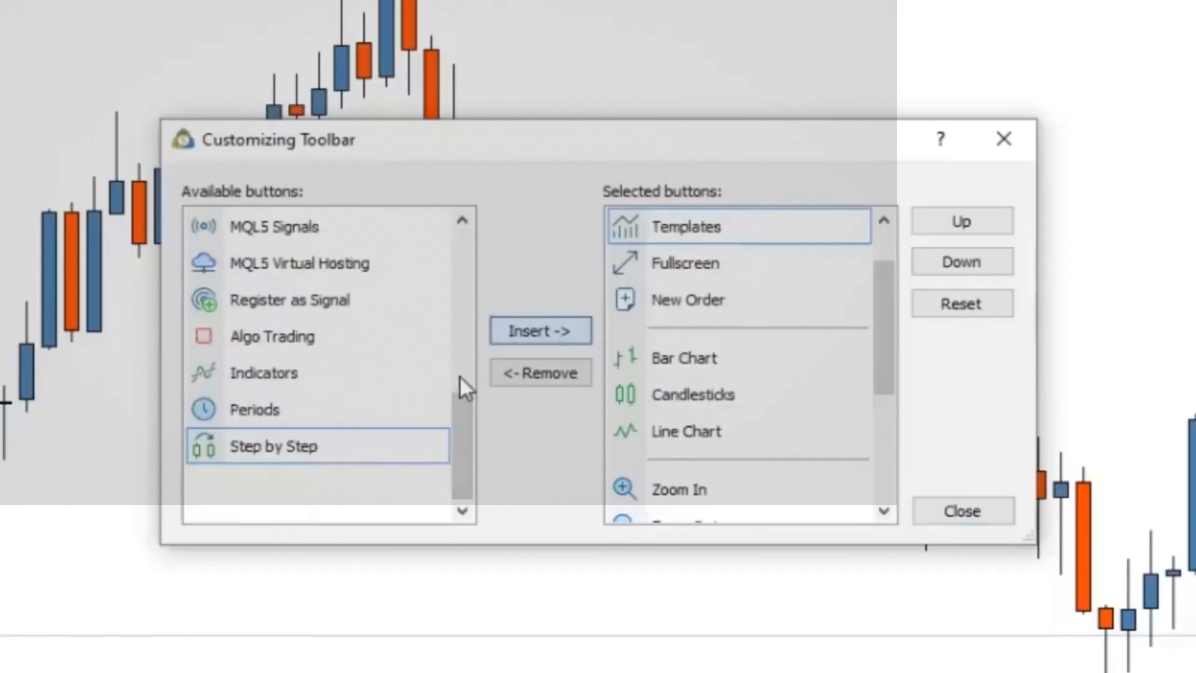
pyautogui.moveTo(461, 407); pyautogui.dragTo(489, 190)
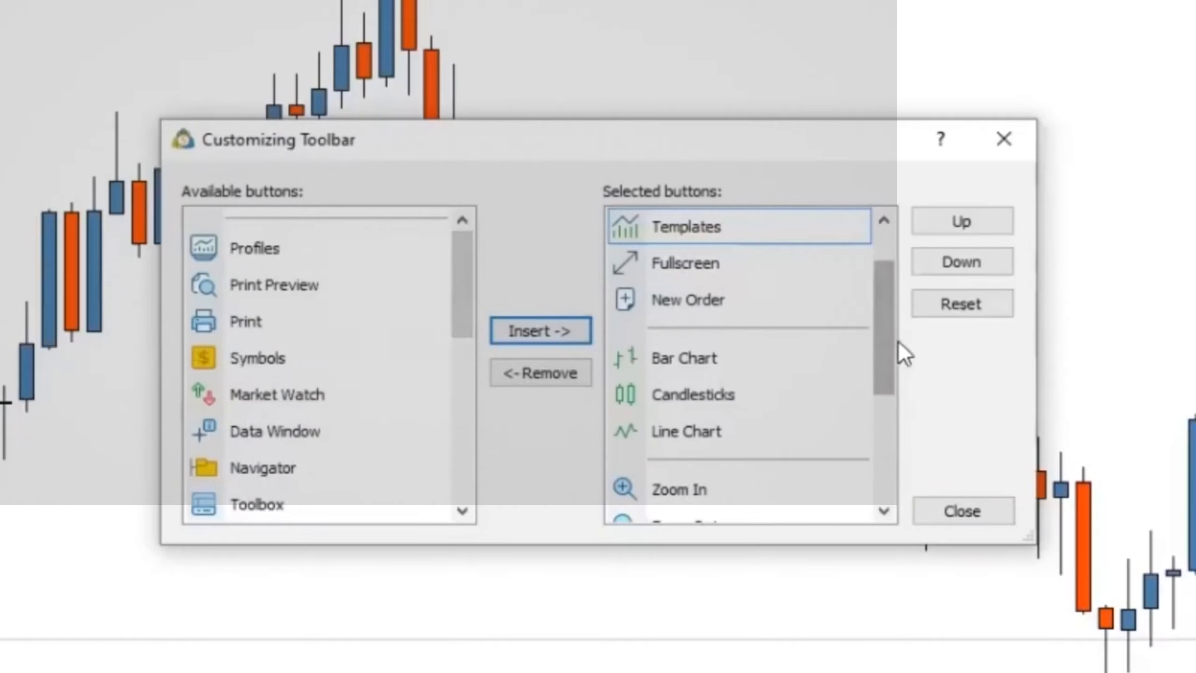
pyautogui.moveTo(893, 342); pyautogui.dragTo(880, 519)
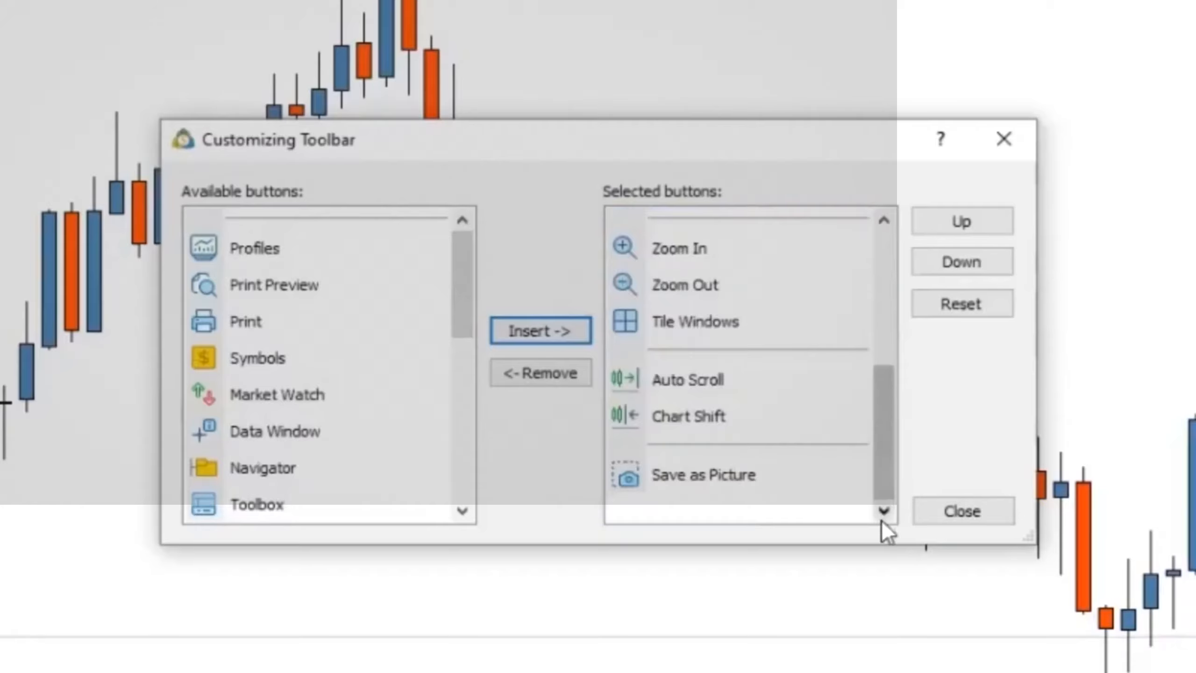
pyautogui.click(988, 510)
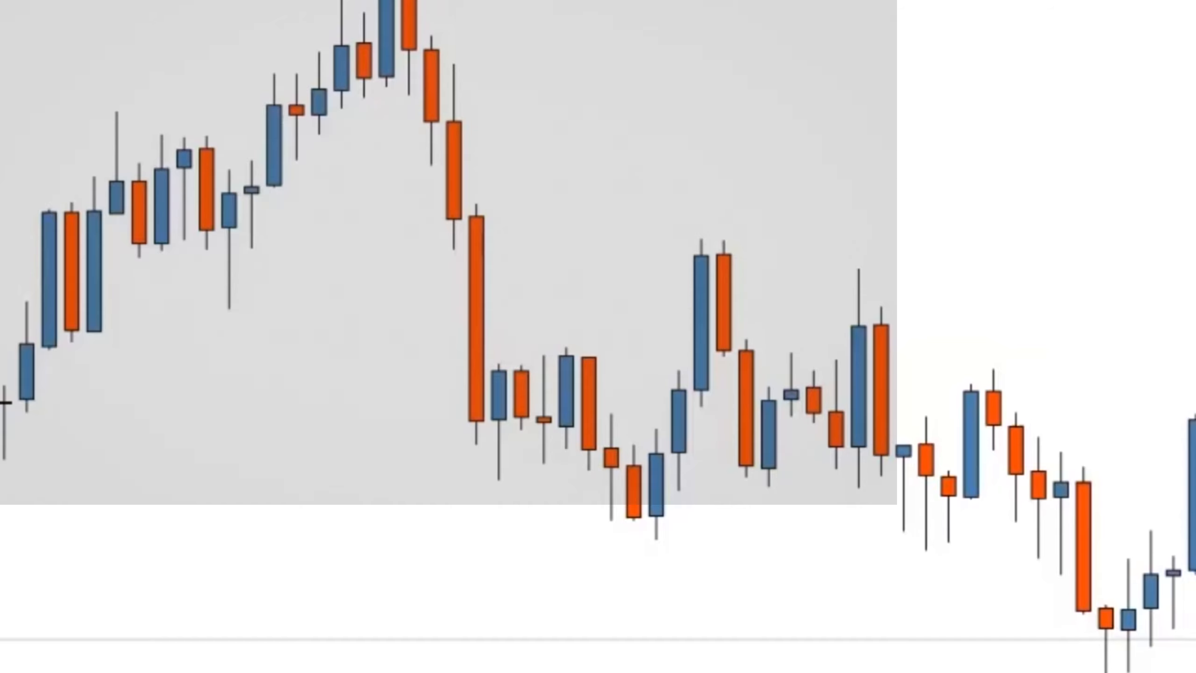
# Customize the same toolbar again to move the New Order button above Templates and Fullscreen, and finish customizing.
pyautogui.rightClick(33, 2)
pyautogui.click(82, 63)
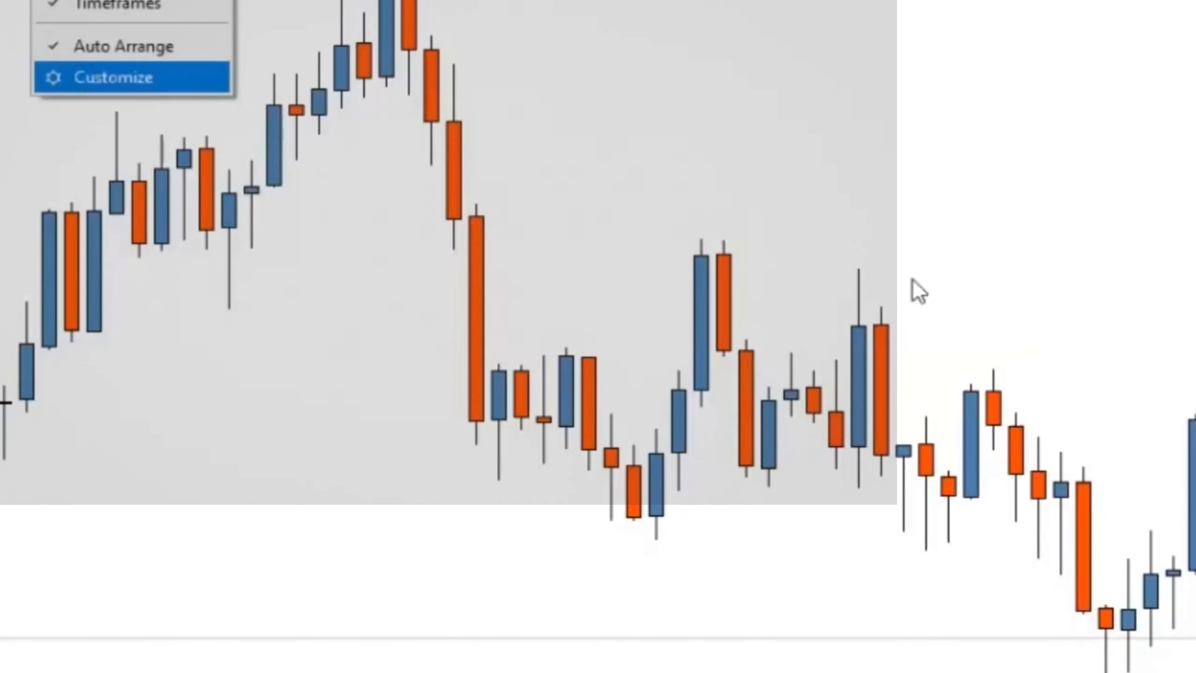
pyautogui.moveTo(884, 410); pyautogui.dragTo(896, 215)
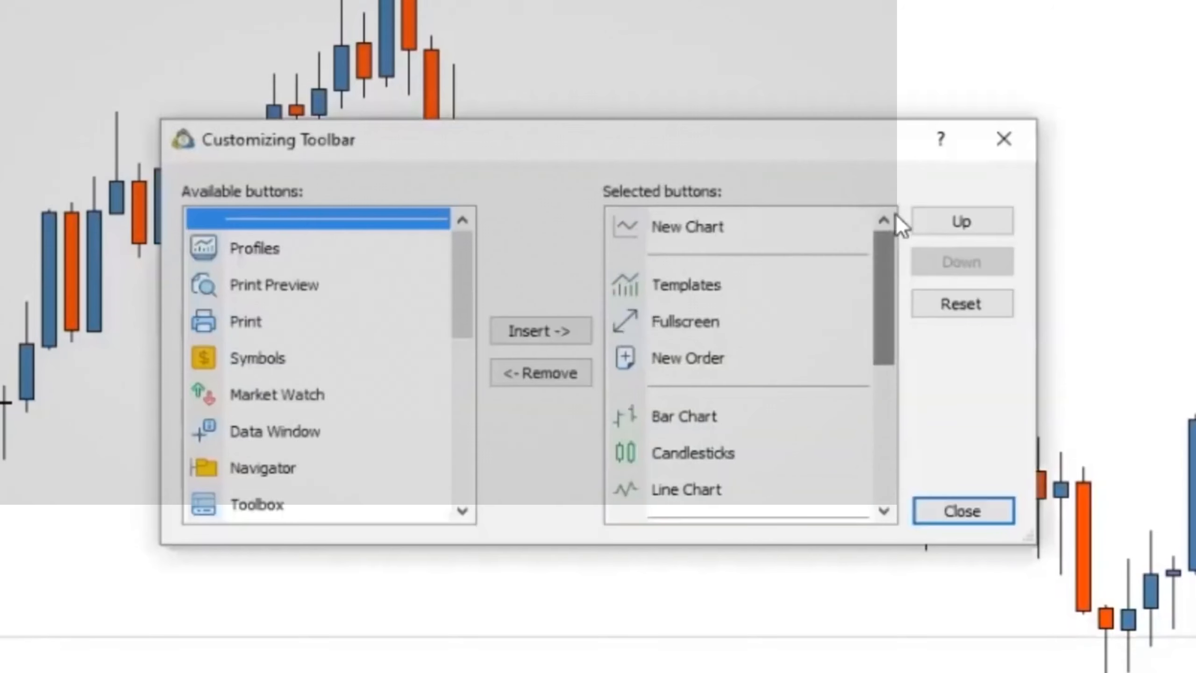
pyautogui.click(733, 361)
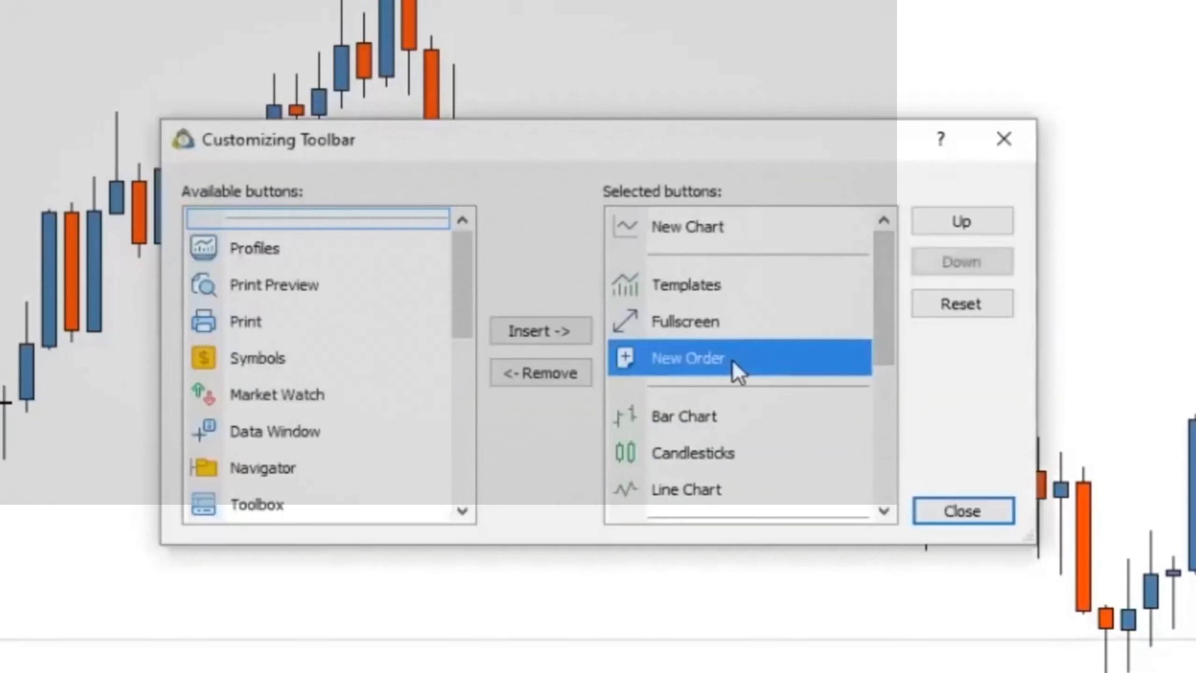
pyautogui.click(968, 228)
pyautogui.click(969, 228)
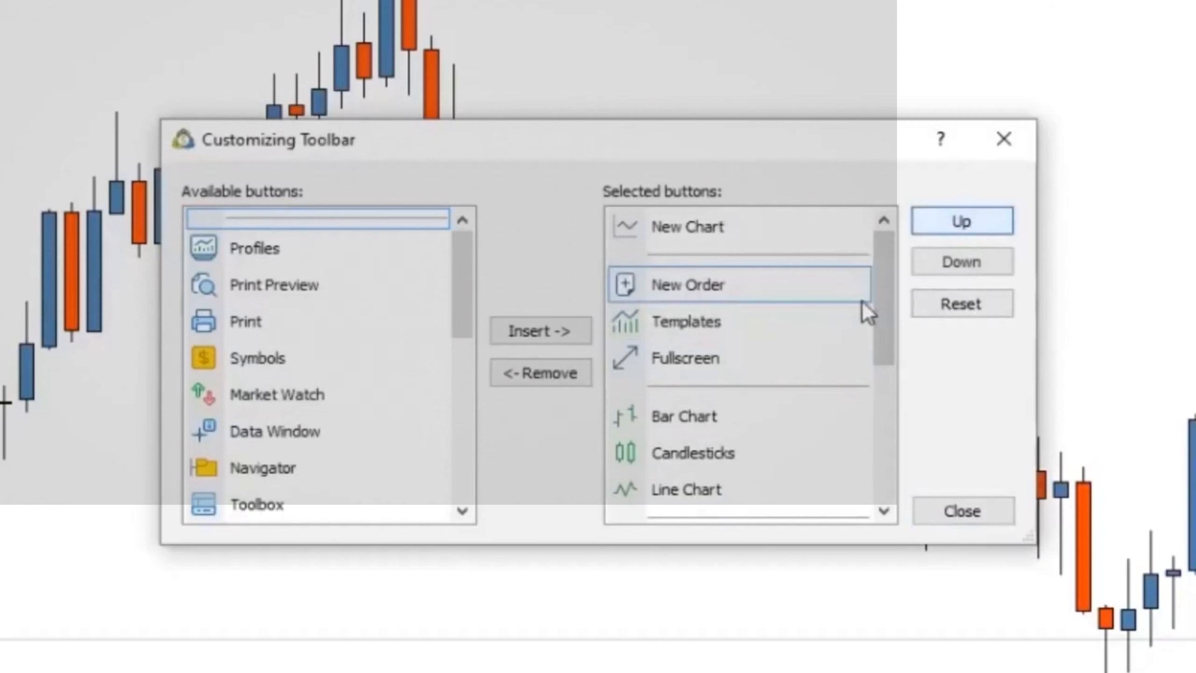
pyautogui.click(738, 239)
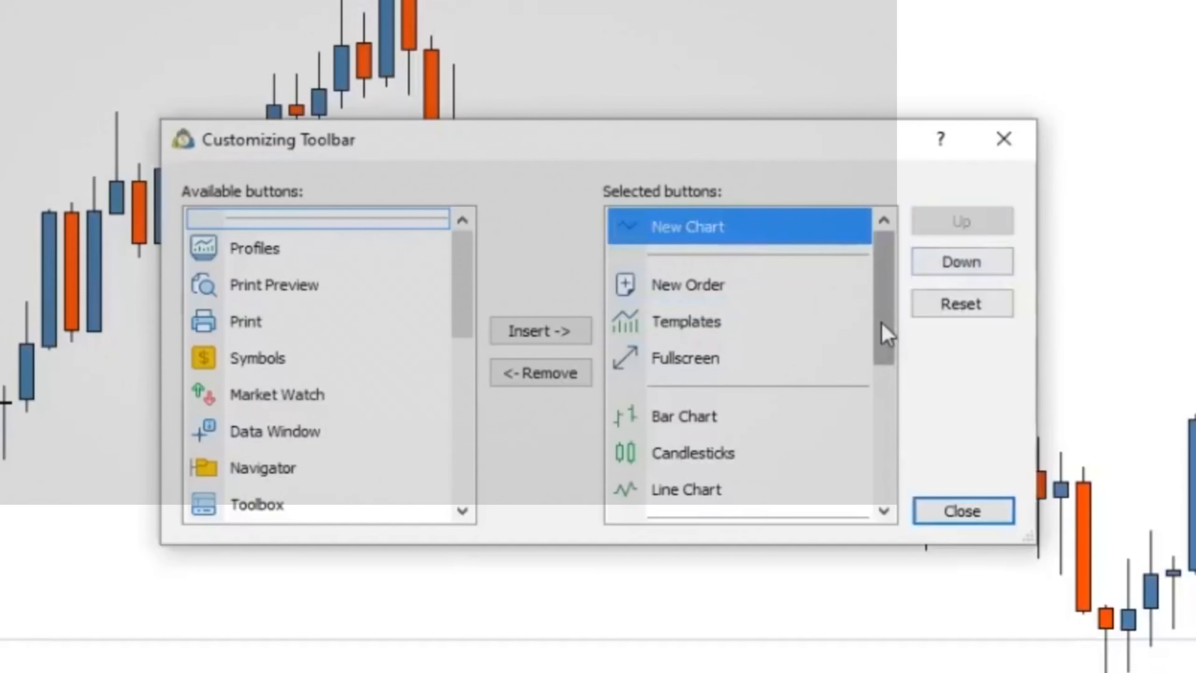
pyautogui.moveTo(888, 312); pyautogui.dragTo(876, 343)
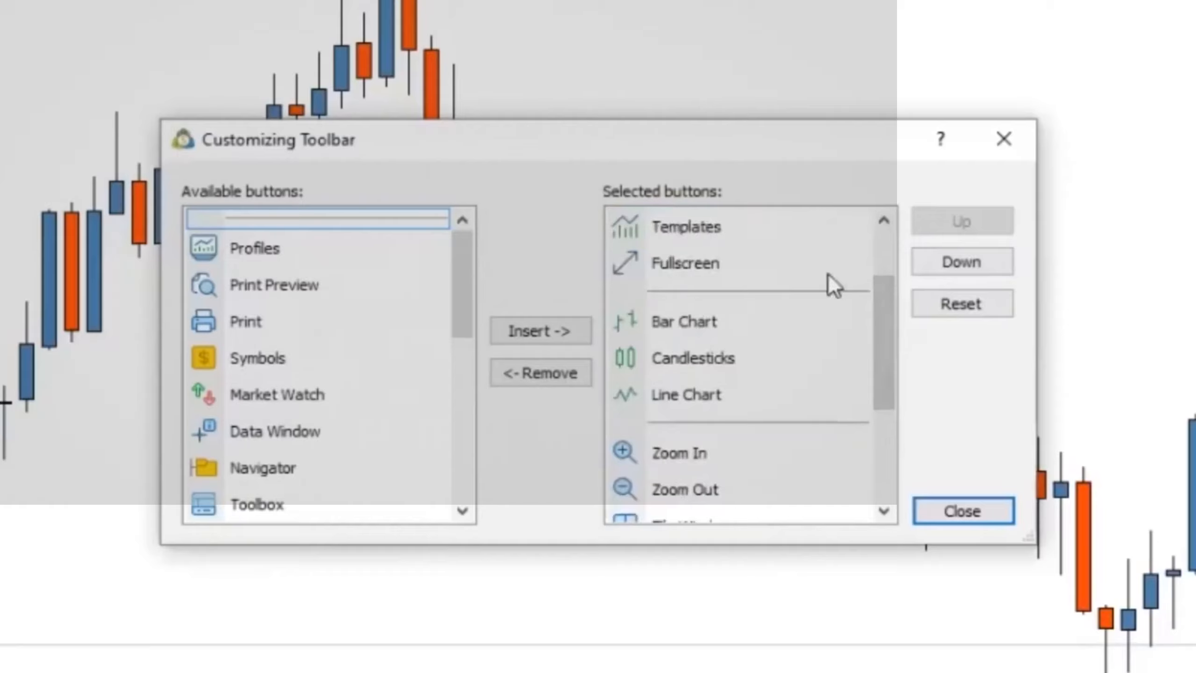
pyautogui.click(971, 511)
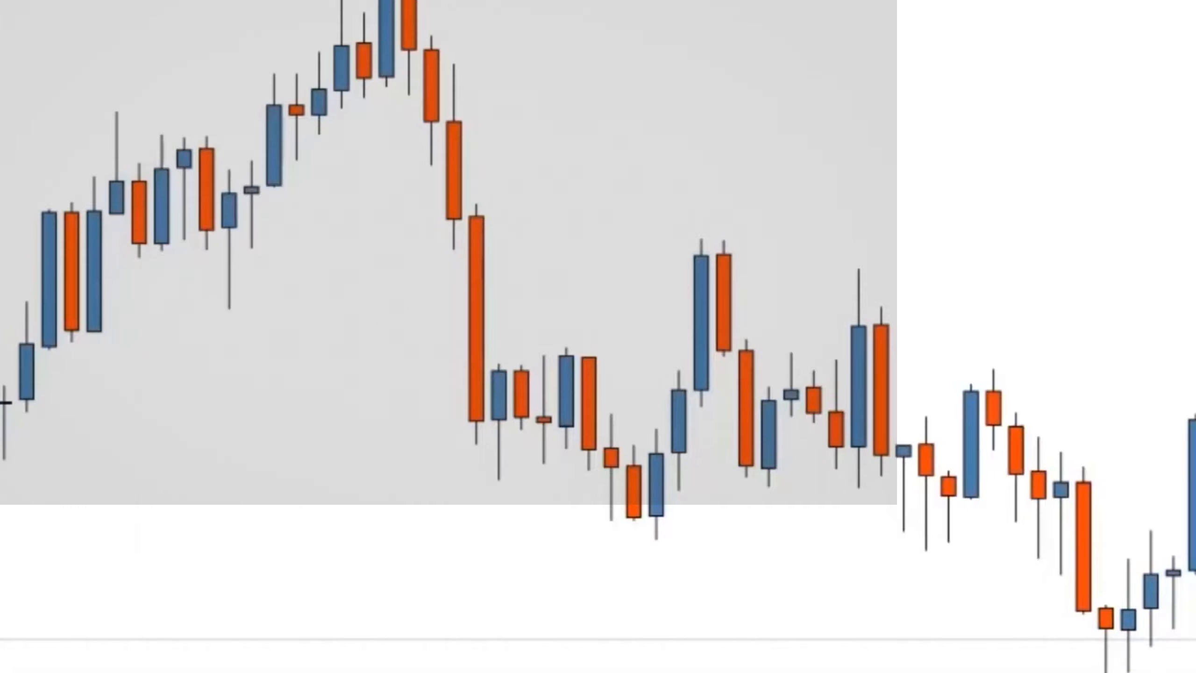
# Undock the Line Studies toolbar and dock it back above the chart.
pyautogui.click(500, 2)
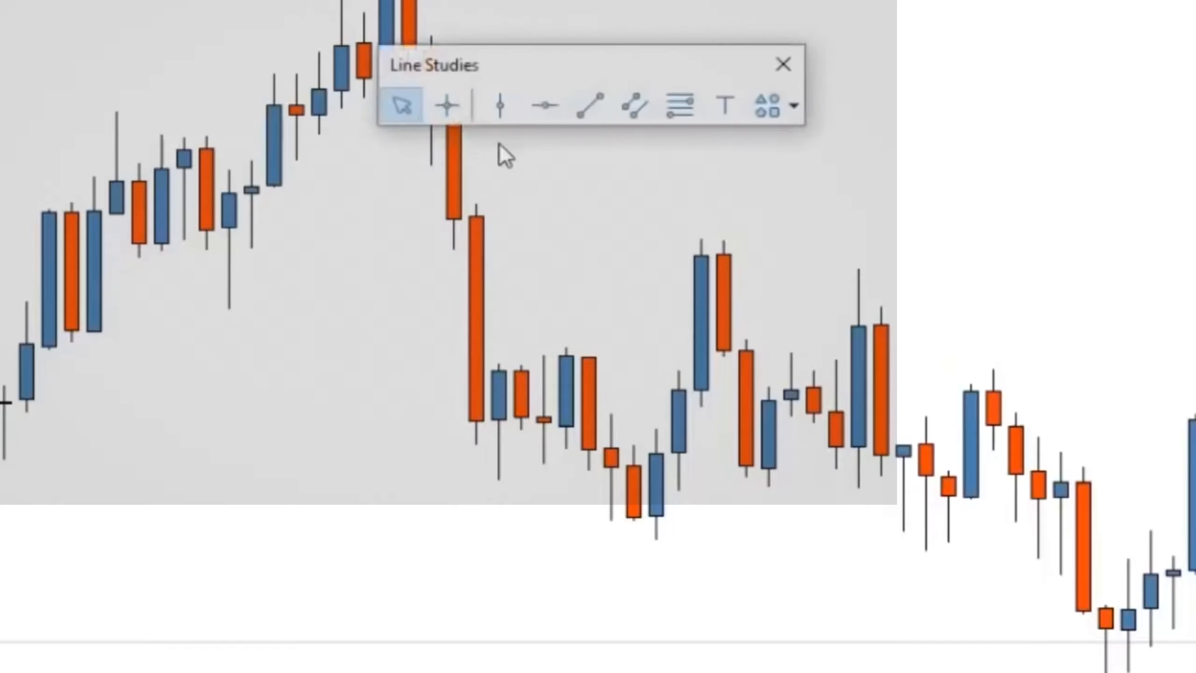
pyautogui.moveTo(477, 70); pyautogui.dragTo(477, 1)
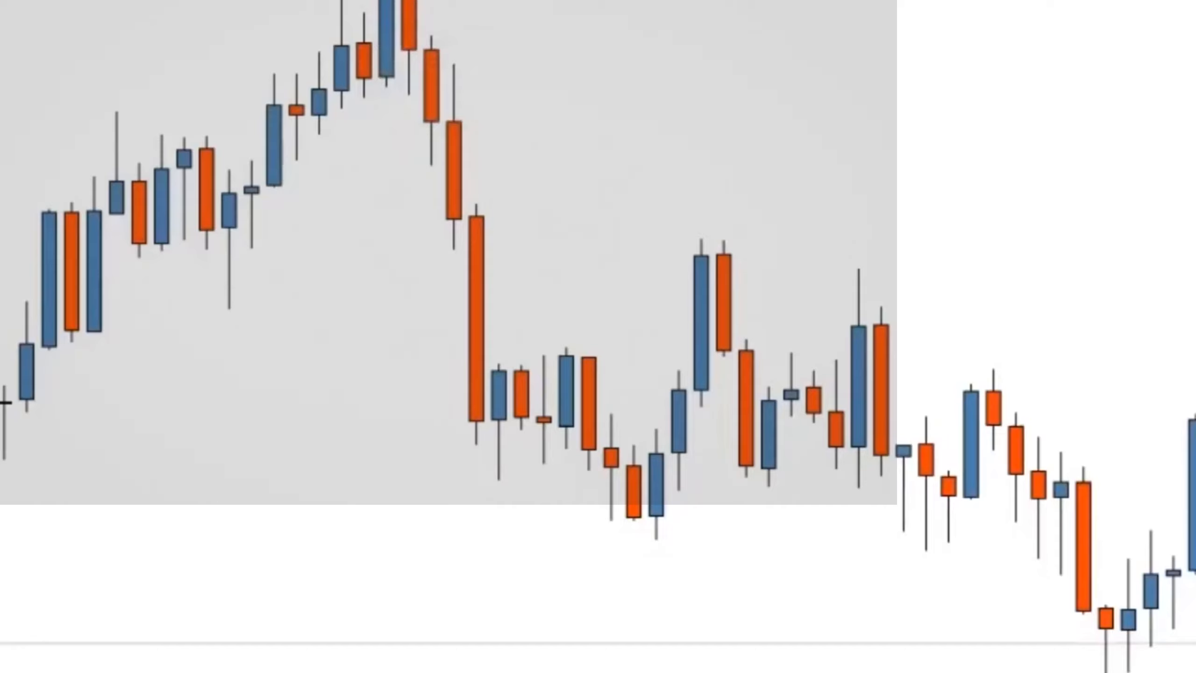
# Customize the Line Studies toolbar by adding the Arrowed Line button after Text.
pyautogui.rightClick(821, 1)
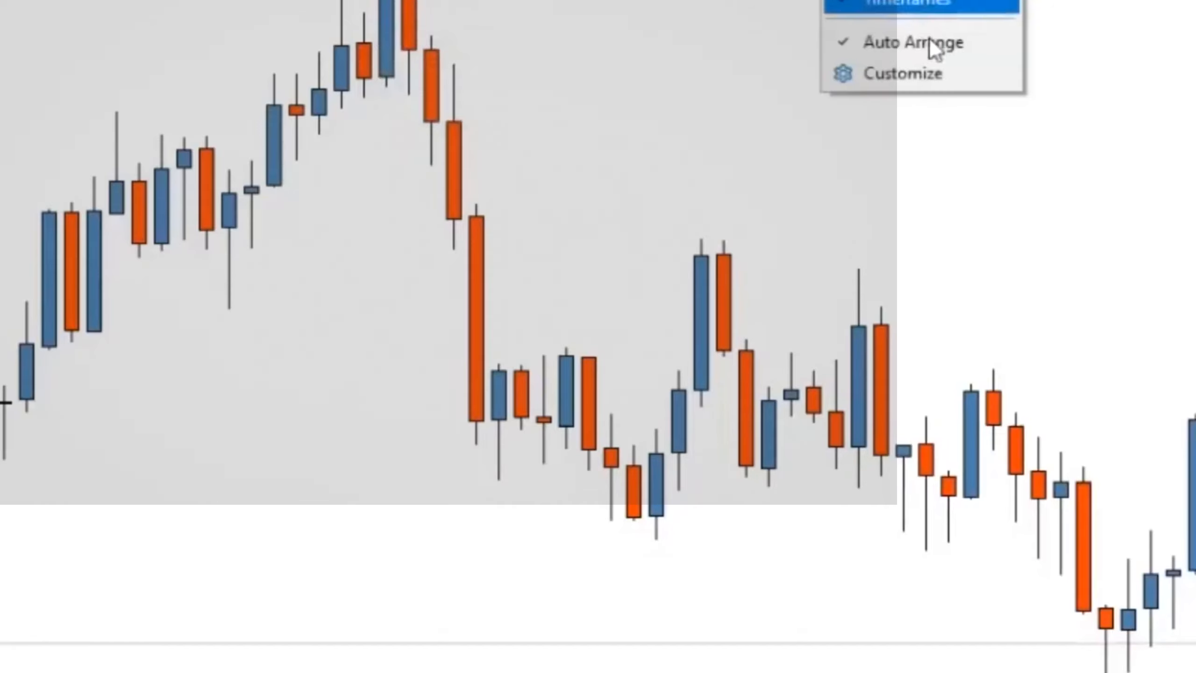
pyautogui.click(913, 77)
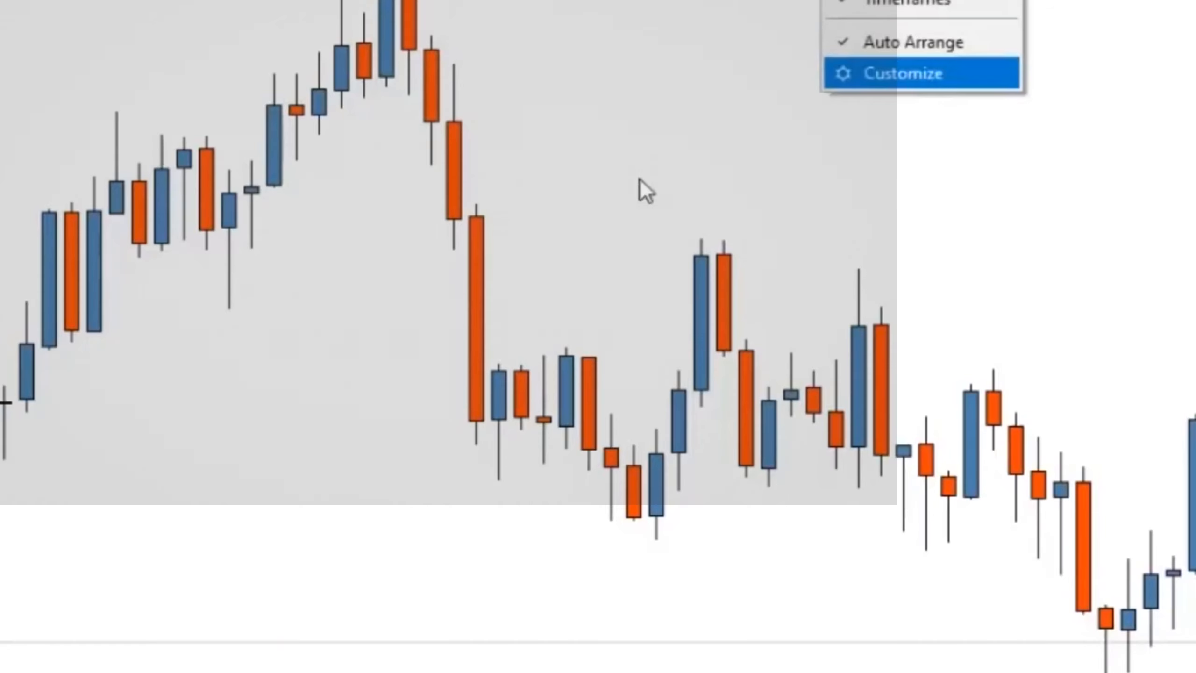
pyautogui.moveTo(462, 280); pyautogui.dragTo(474, 478)
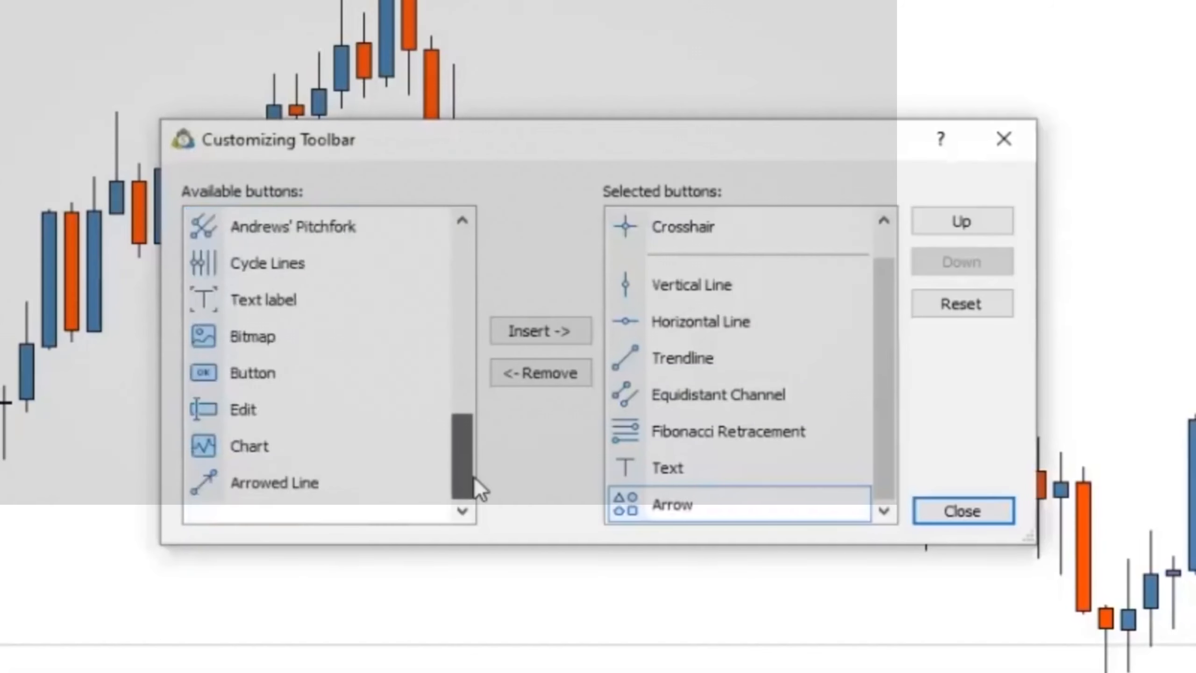
pyautogui.click(209, 493)
pyautogui.click(533, 331)
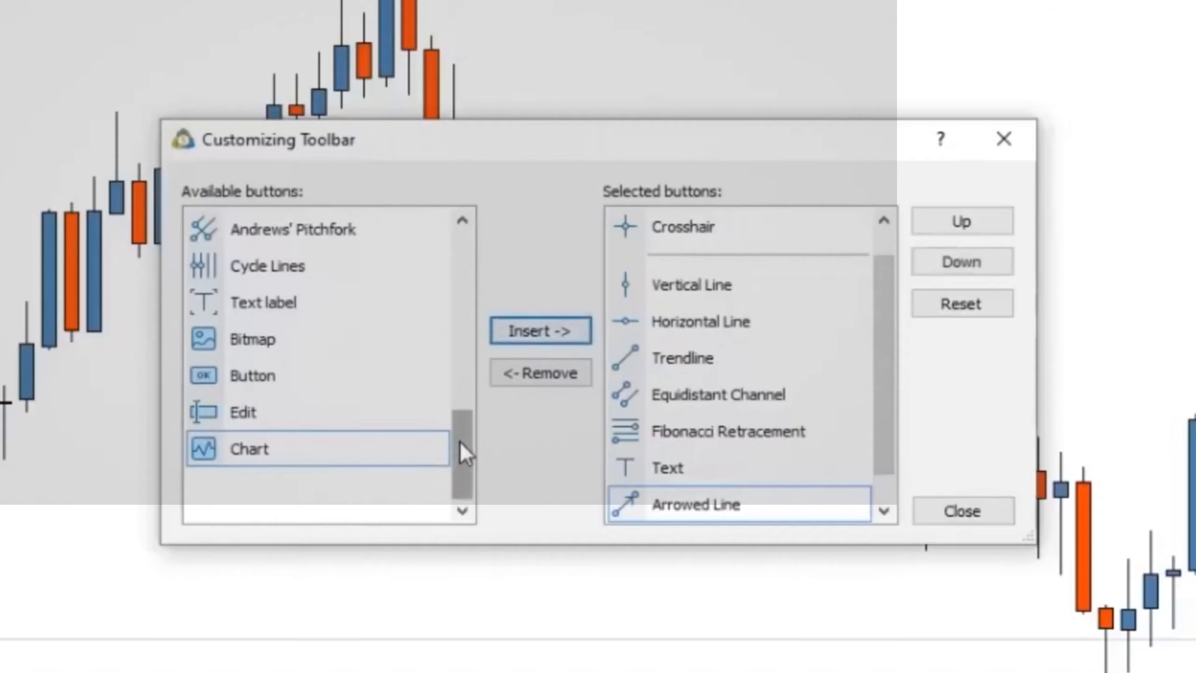
# Add the Triangle and Rectangle buttons to the Line Studies toolbar and finish customizing it.
pyautogui.moveTo(459, 441); pyautogui.dragTo(460, 375)
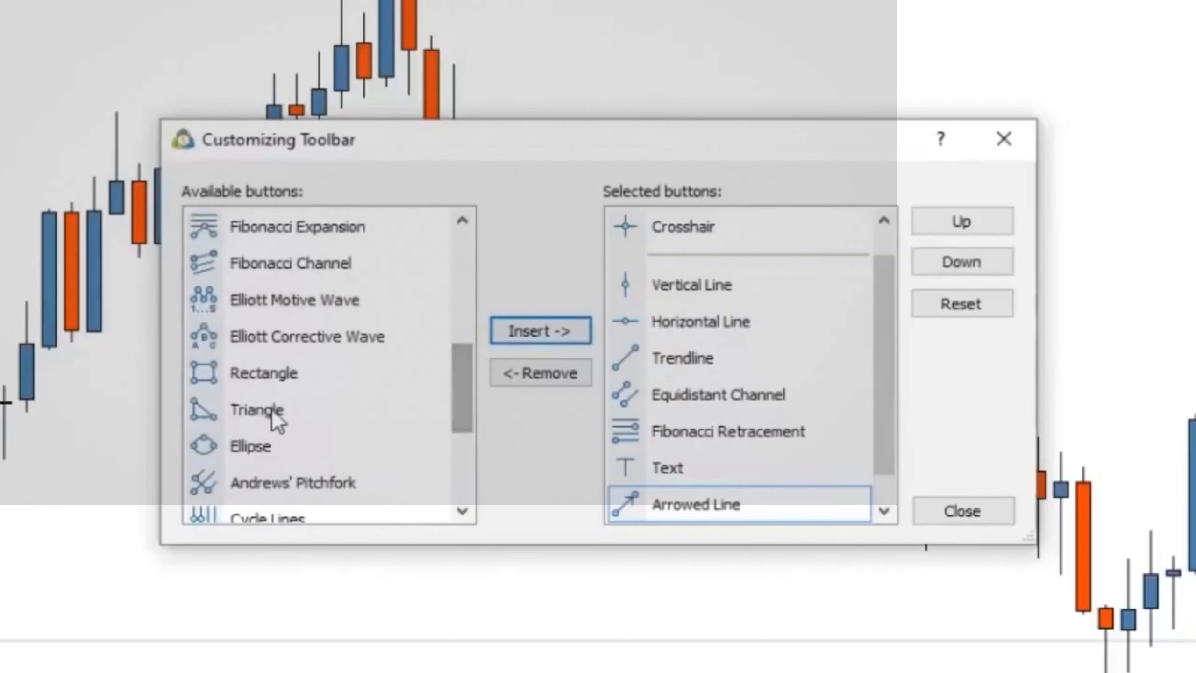
pyautogui.click(213, 413)
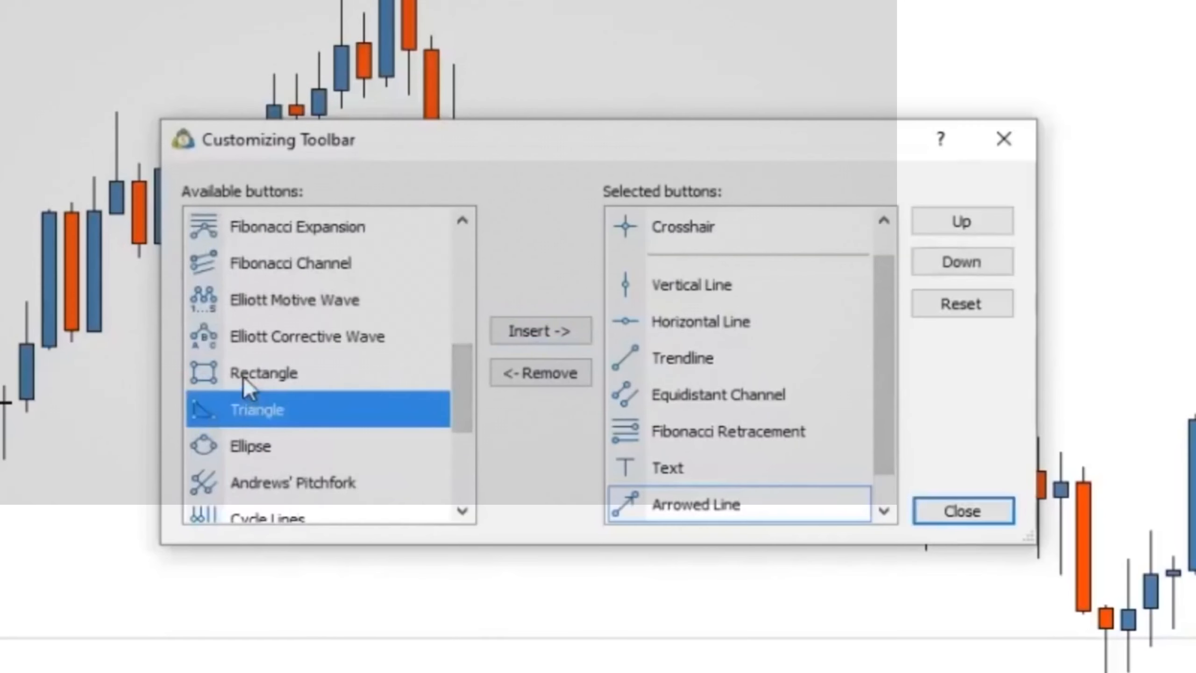
pyautogui.click(567, 327)
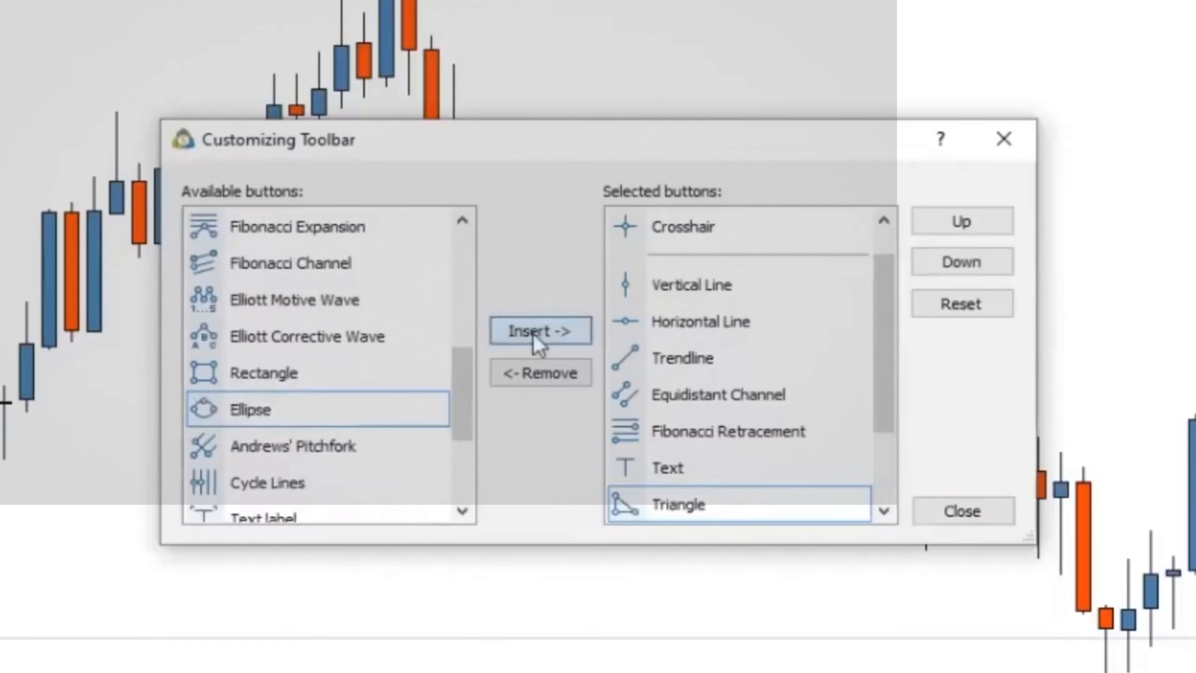
pyautogui.click(232, 375)
pyautogui.click(558, 329)
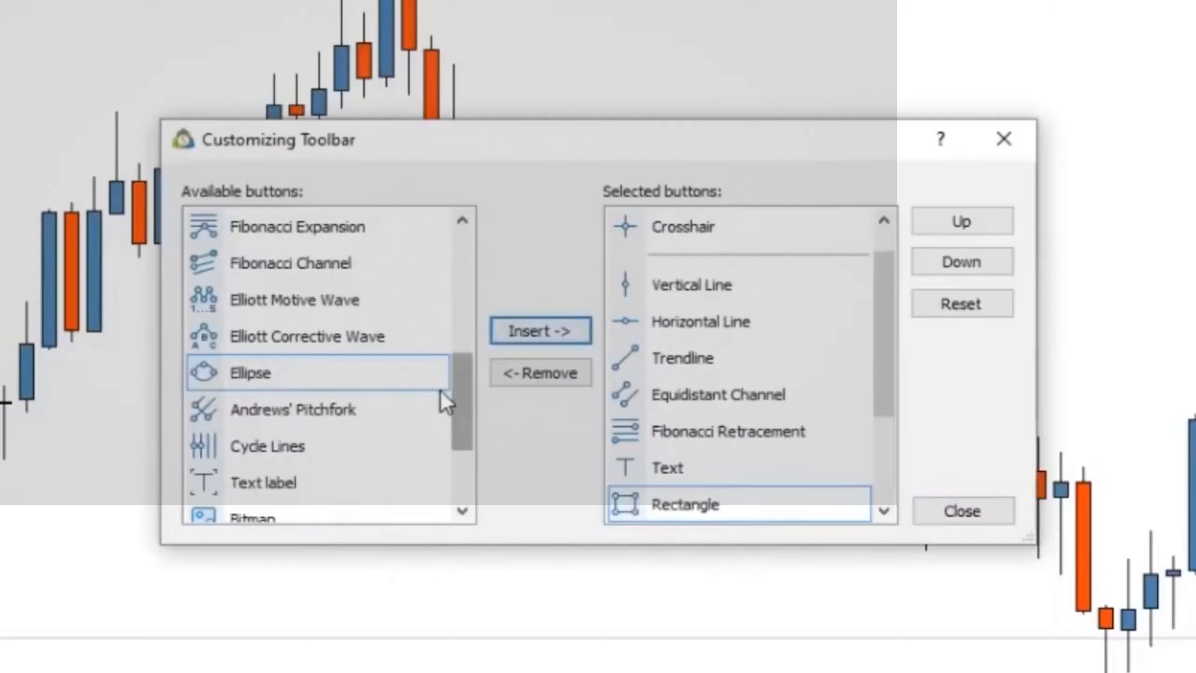
pyautogui.moveTo(461, 386); pyautogui.dragTo(471, 261)
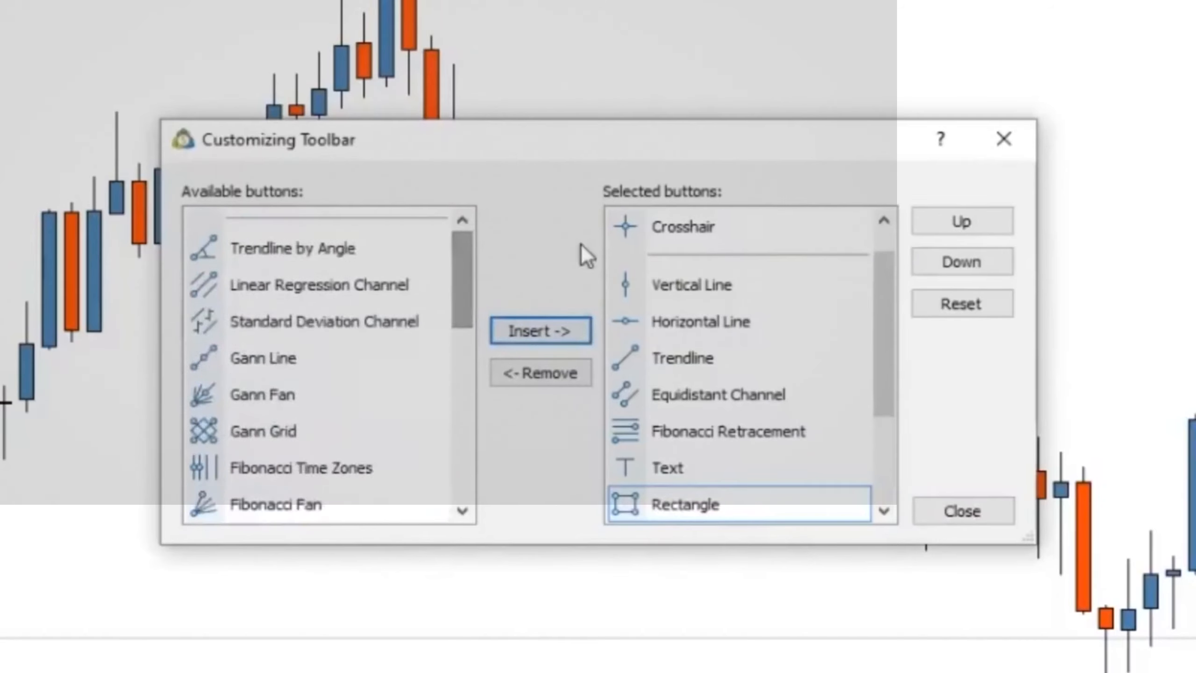
pyautogui.click(977, 516)
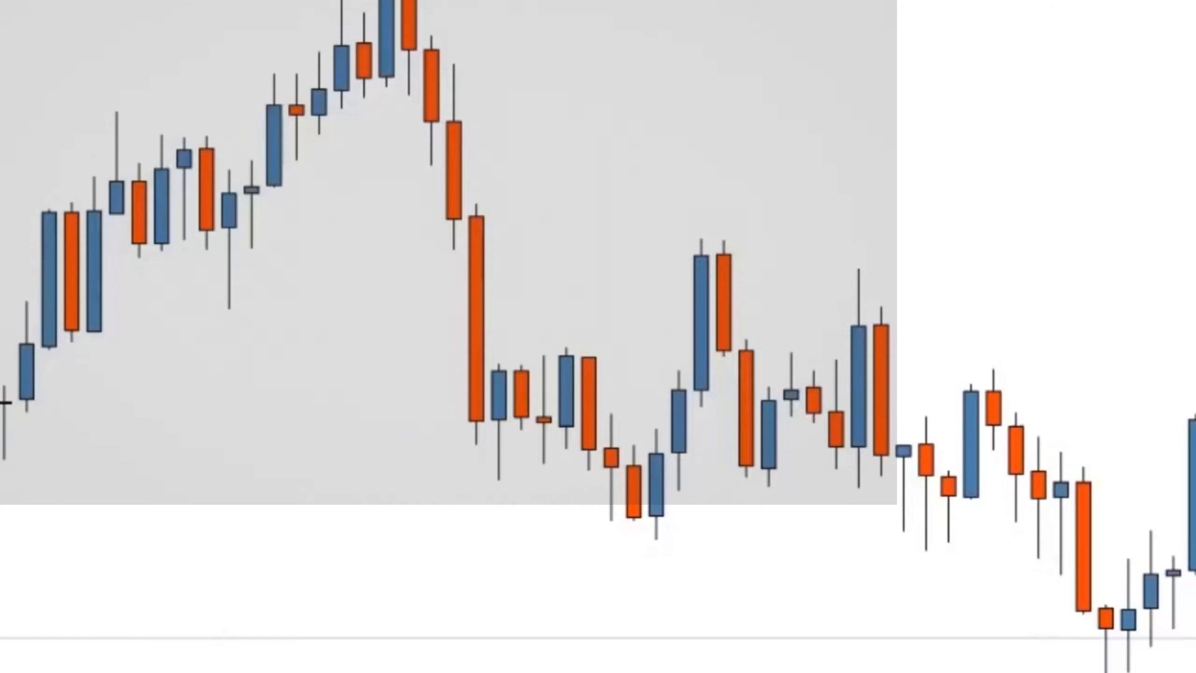
pyautogui.moveTo(506, 1); pyautogui.dragTo(577, 46)
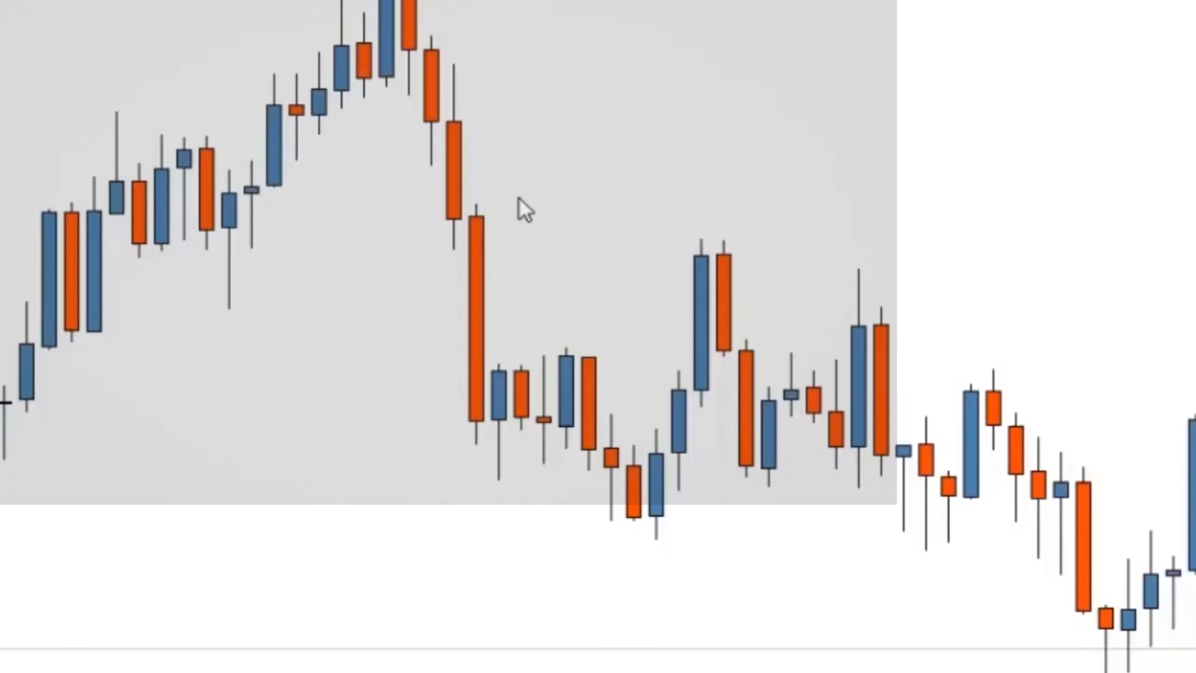
# Change the bear candle colour of the Volatility 75 Index chart to Tomato in its properties.
pyautogui.rightClick(516, 80)
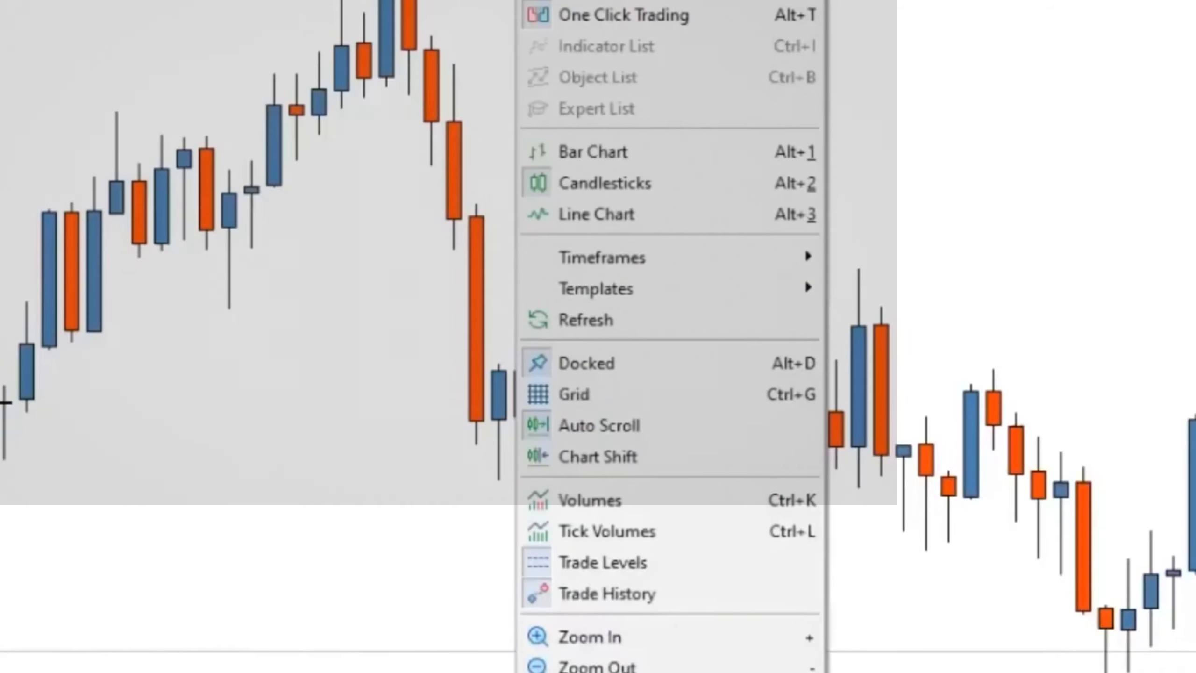
pyautogui.click(589, 672)
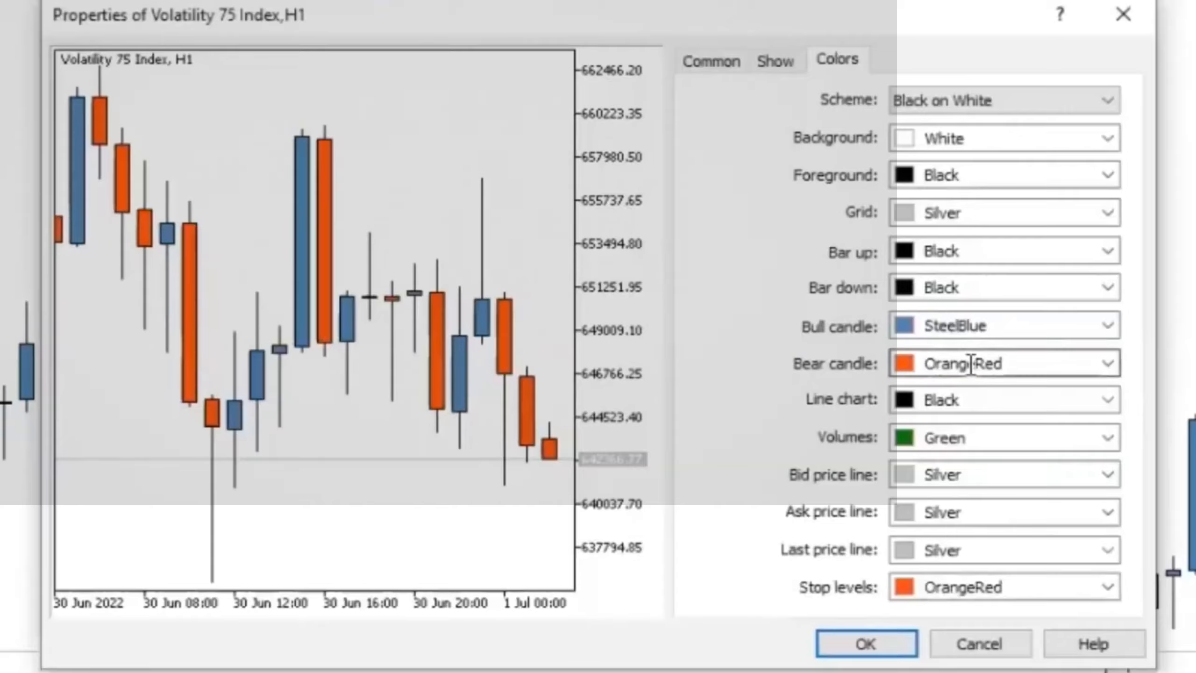
pyautogui.click(1109, 365)
pyautogui.click(980, 578)
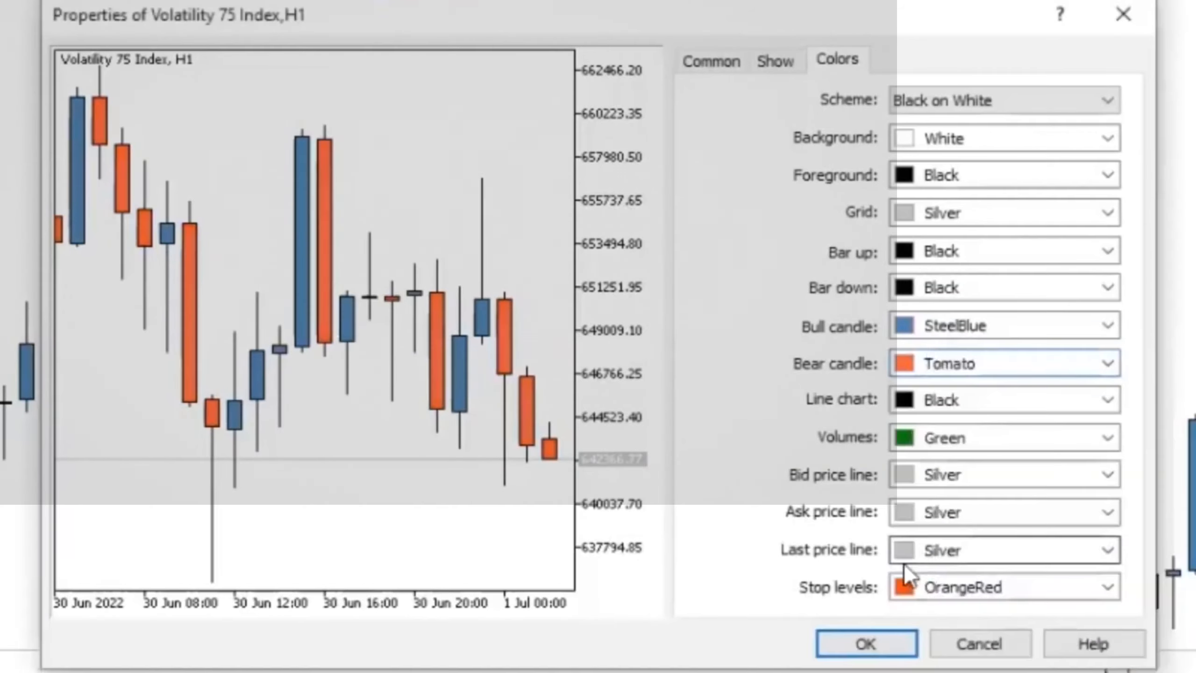
pyautogui.click(887, 640)
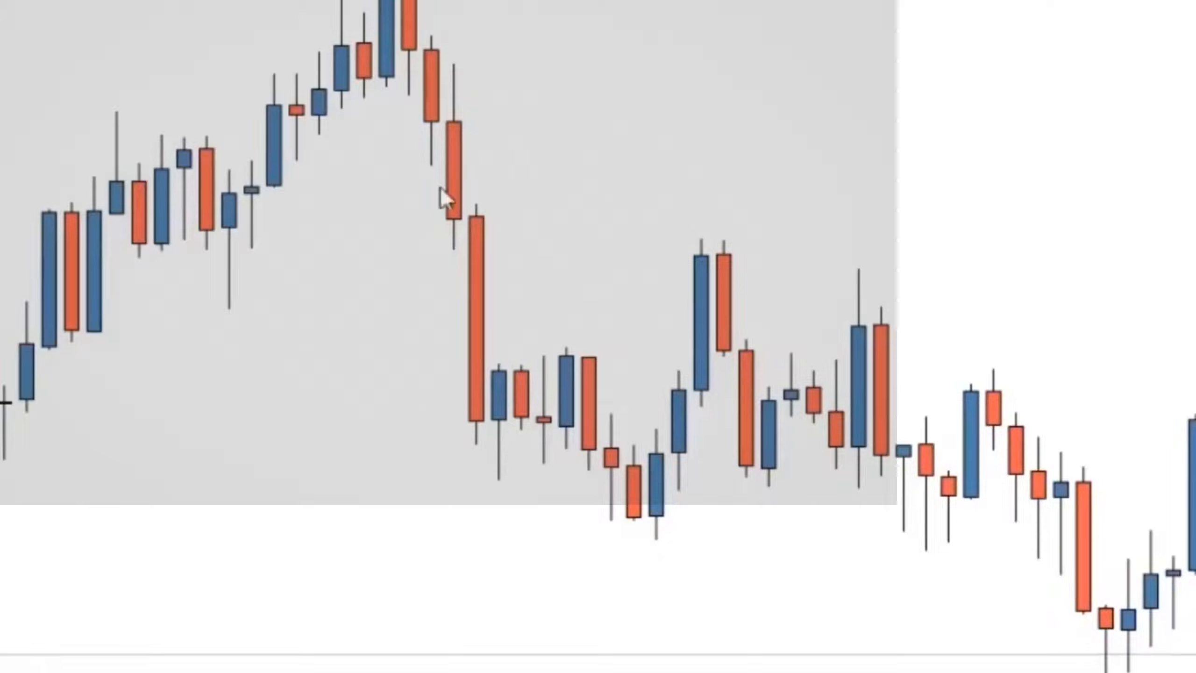
# Turn on the ask price line in the display properties of the Volatility 75 Index chart.
pyautogui.rightClick(594, 94)
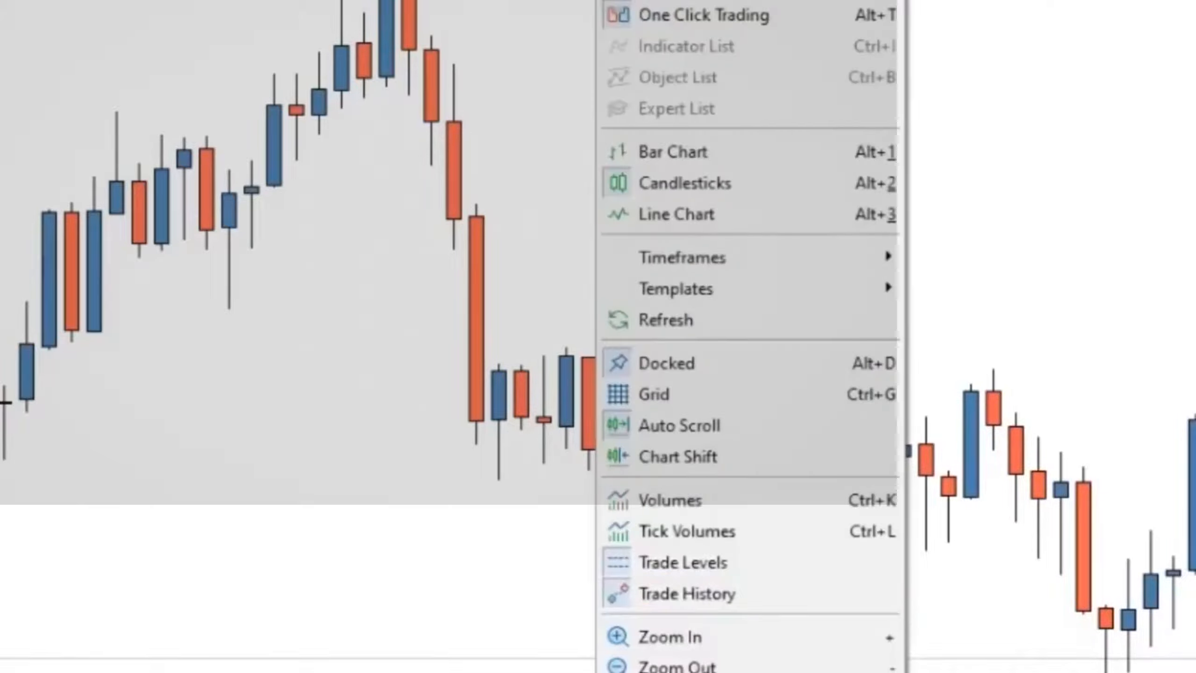
pyautogui.click(706, 672)
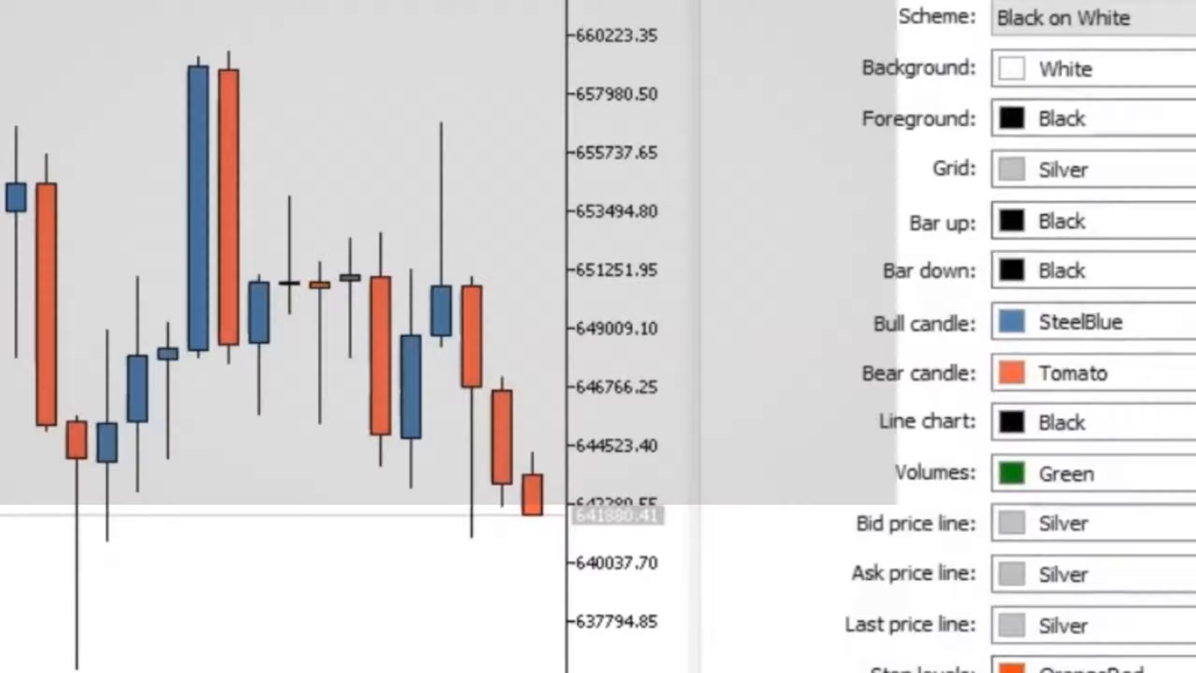
pyautogui.click(856, 1)
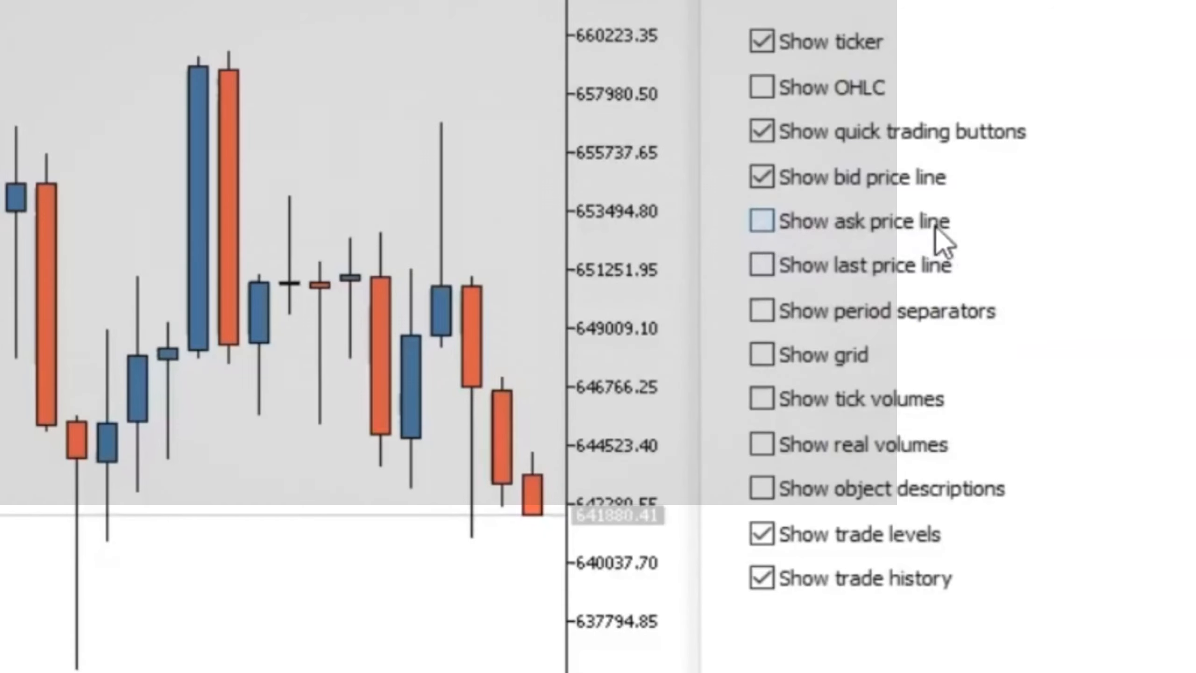
pyautogui.click(761, 225)
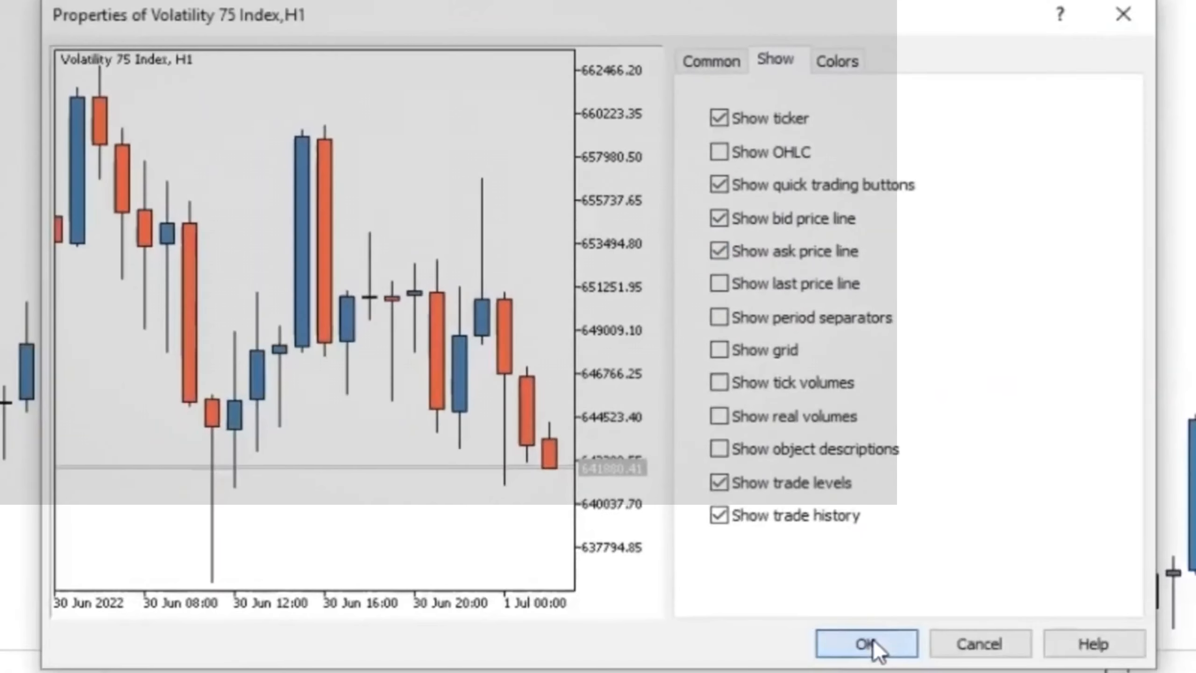
pyautogui.click(902, 671)
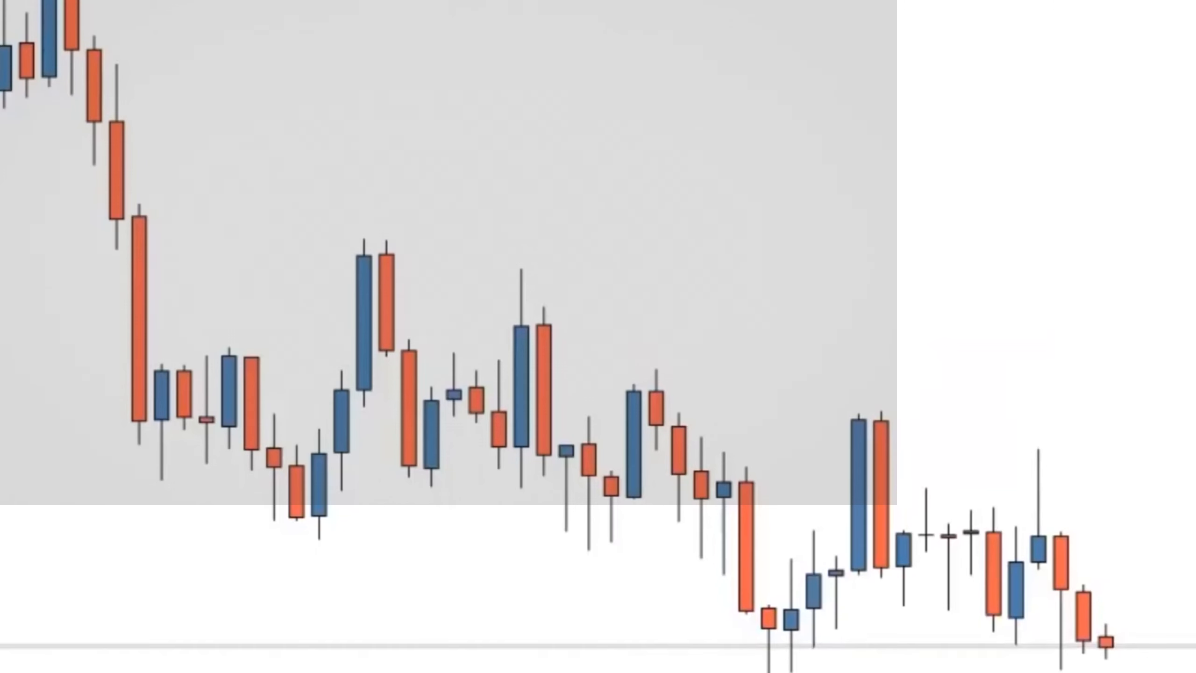
# Examine the price chart's candles at closer and wider zoom levels.
pyautogui.press('-')
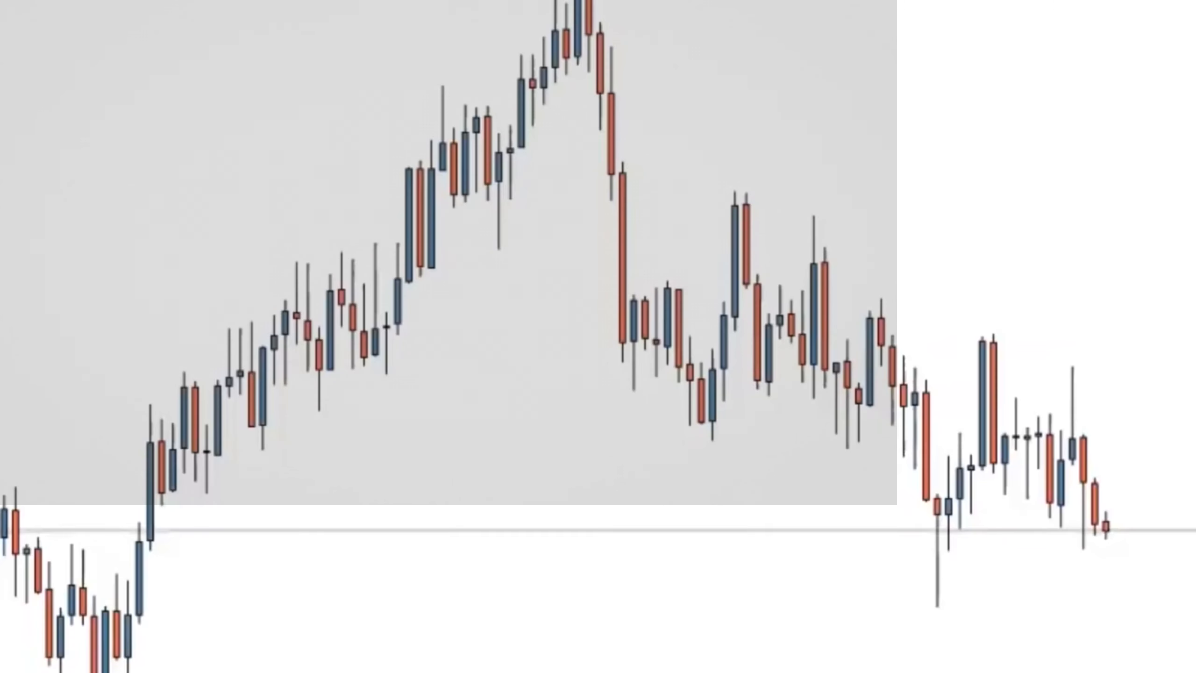
pyautogui.press('+')
pyautogui.press('+')
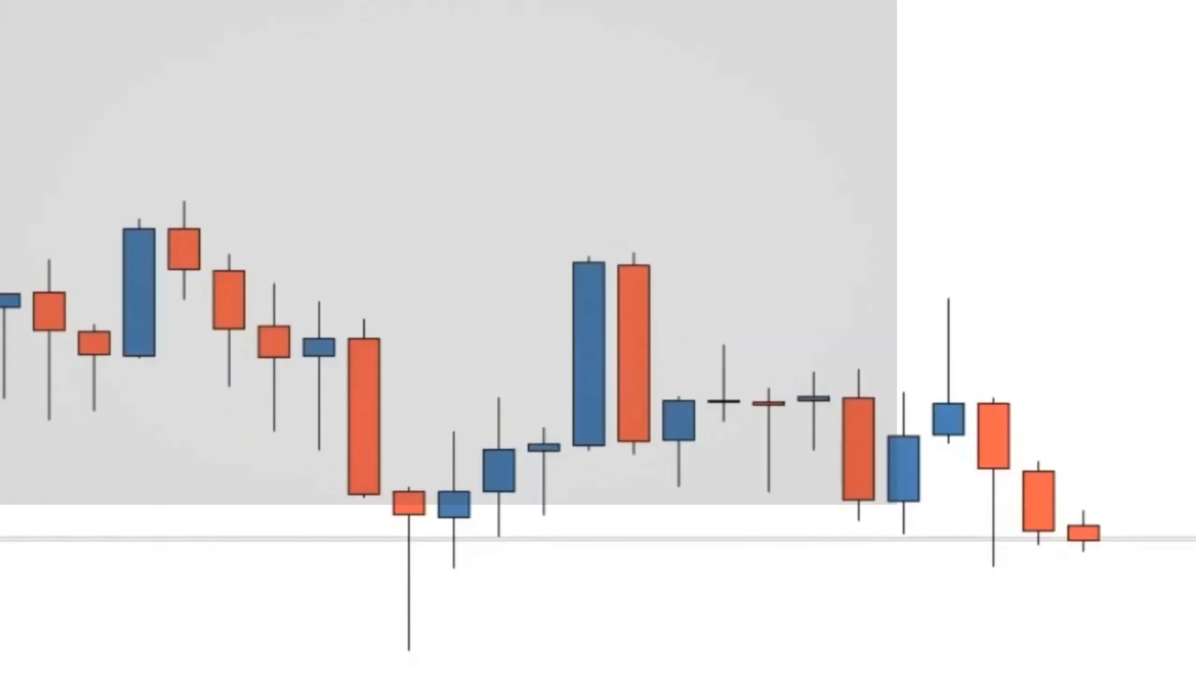
pyautogui.press('-')
pyautogui.press('-')
pyautogui.press('-')
pyautogui.press('-')
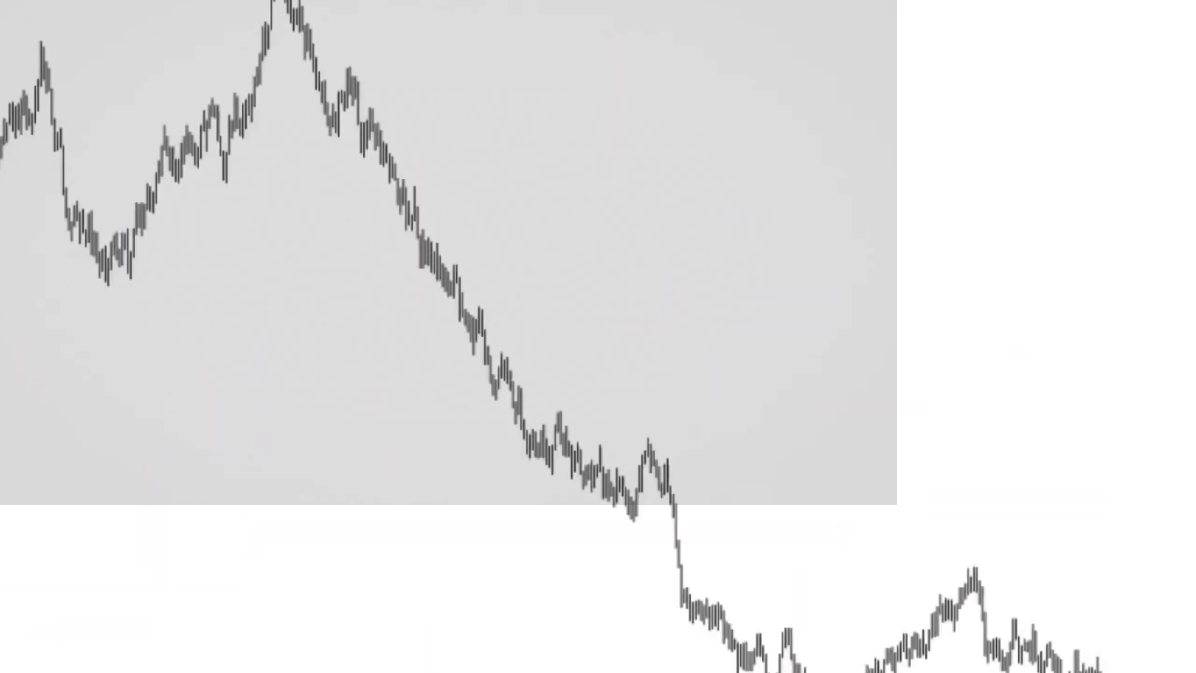
pyautogui.press('+')
pyautogui.press('+')
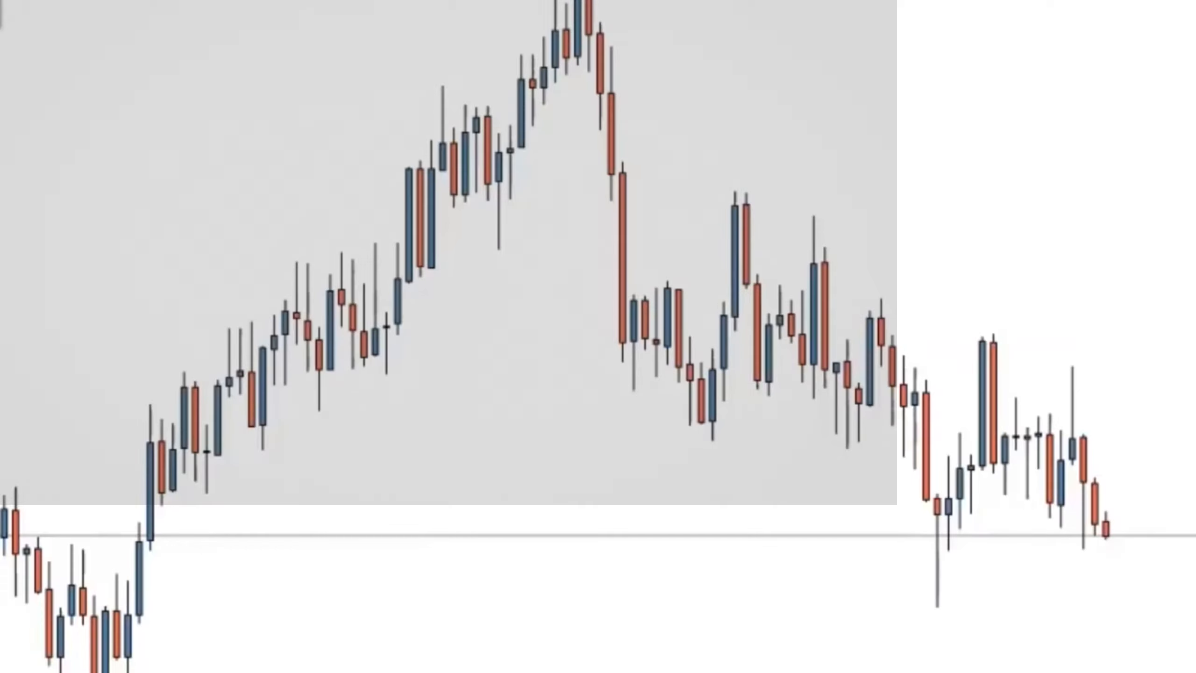
# Look through the oscillator indicators, dismiss the list, and show the Navigator beside the chart.
pyautogui.moveTo(203, 115)
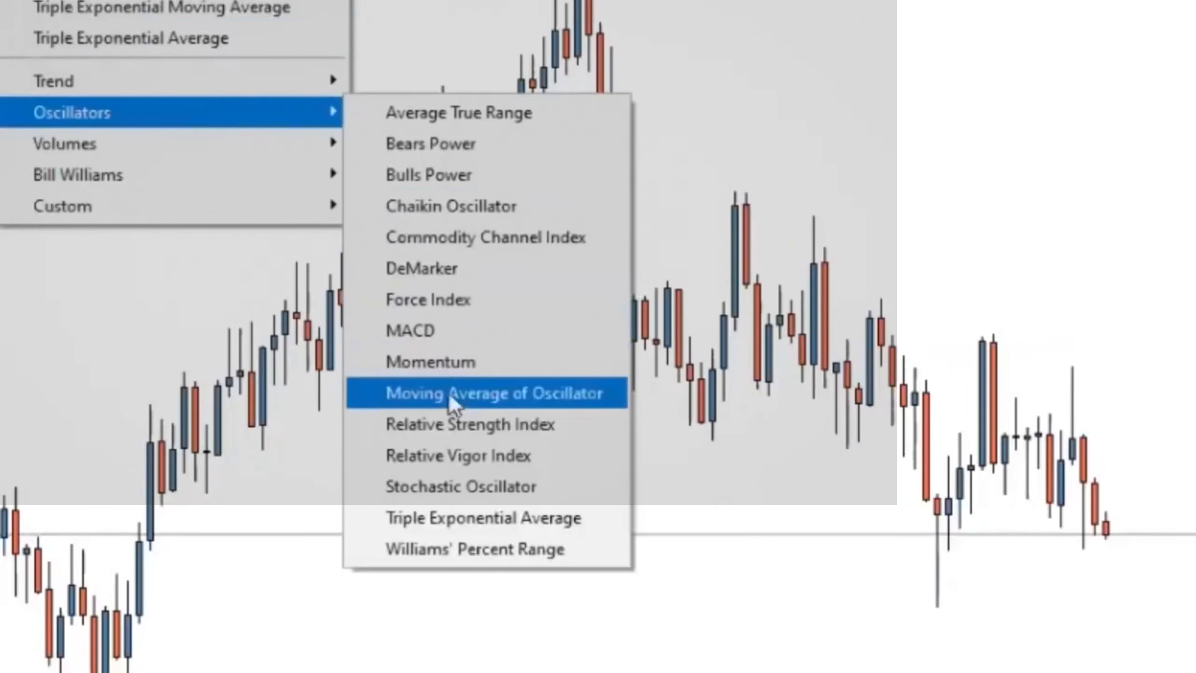
pyautogui.click(27, 273)
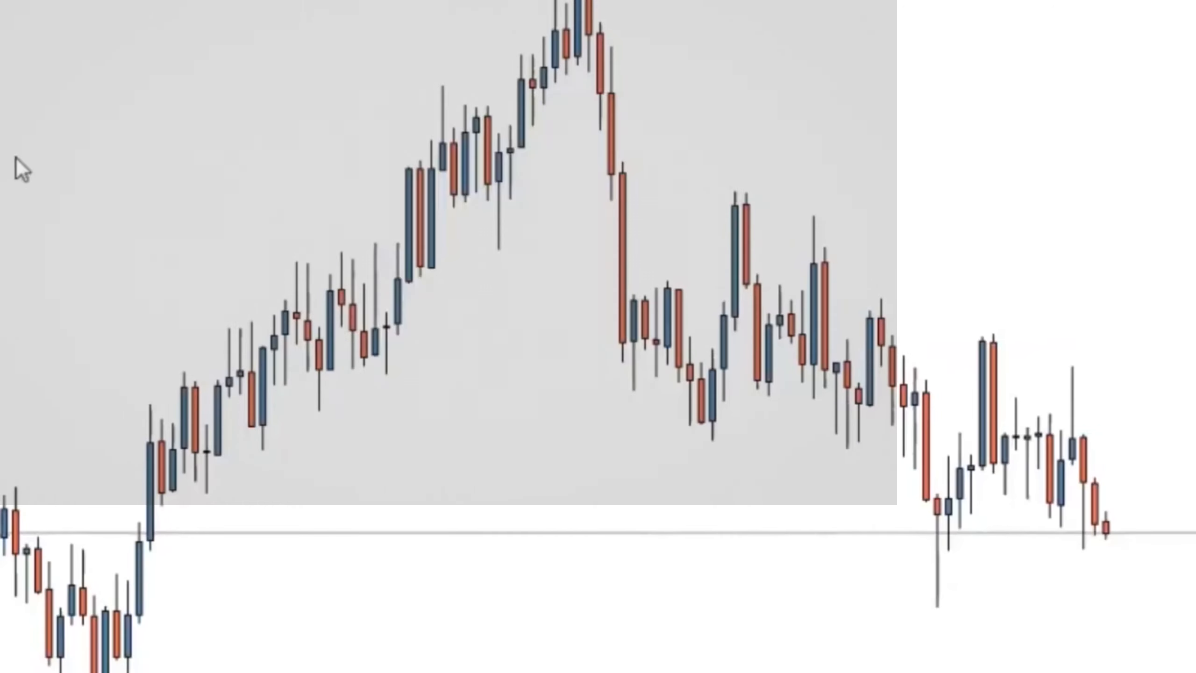
pyautogui.click(0, 0)
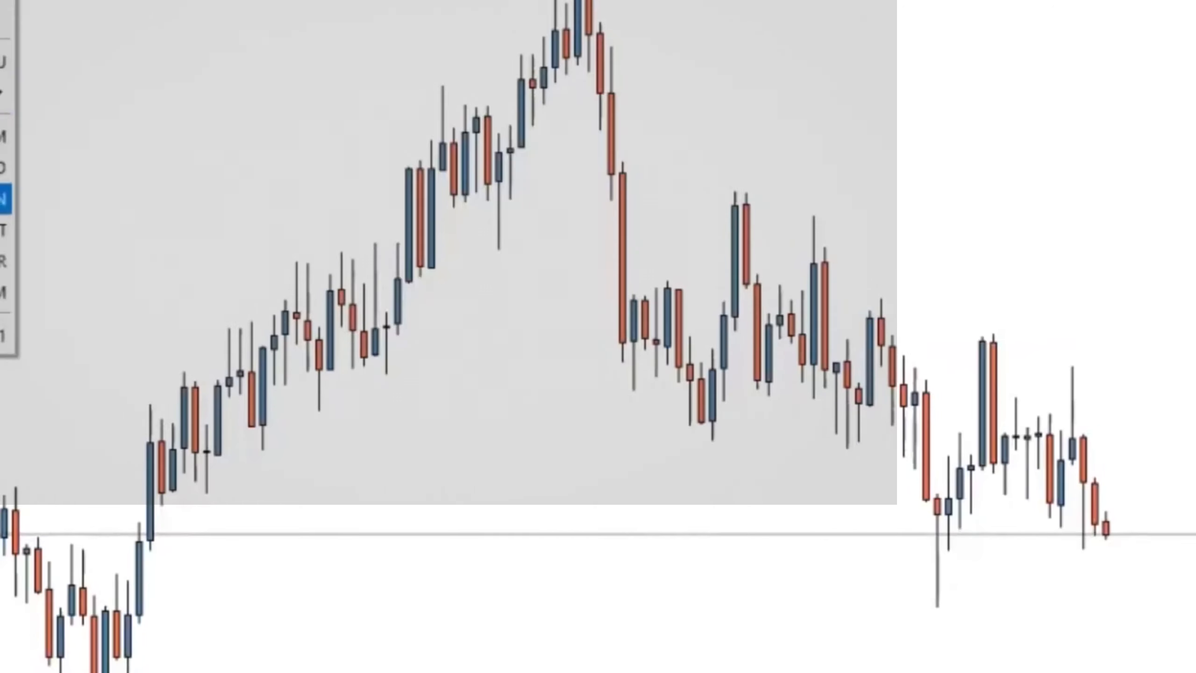
pyautogui.click(1, 199)
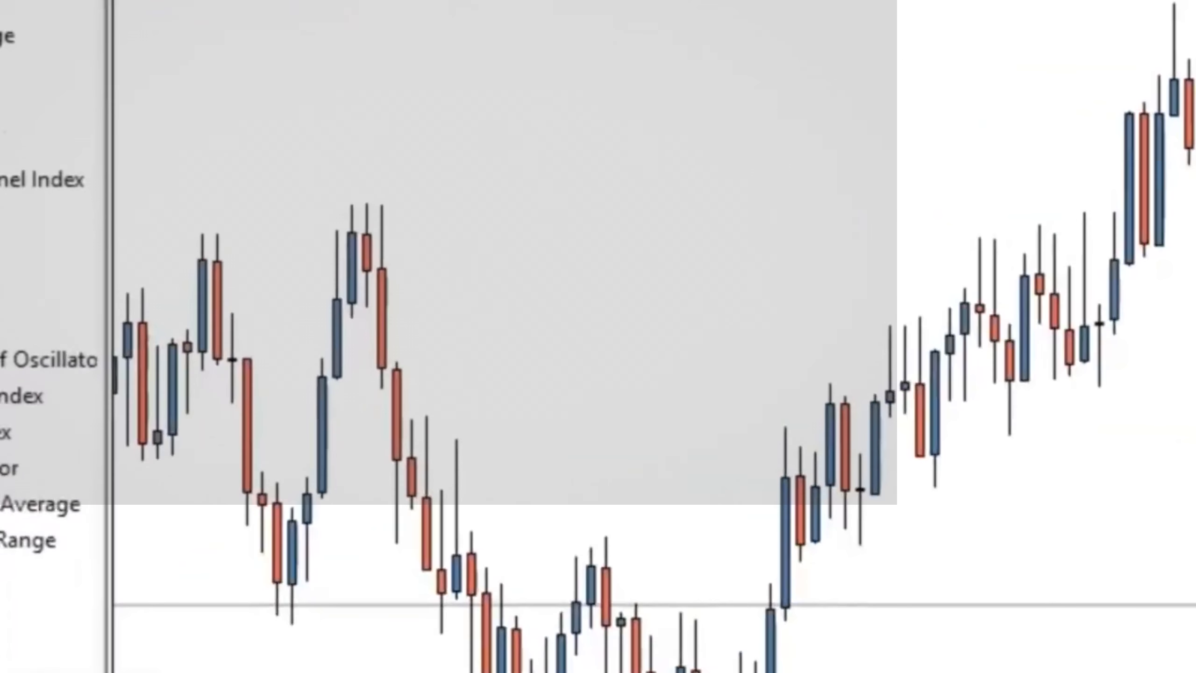
# Add the MACD oscillator from the Navigator to the chart, keeping its default parameters and colours.
pyautogui.moveTo(1, 287); pyautogui.dragTo(606, 365)
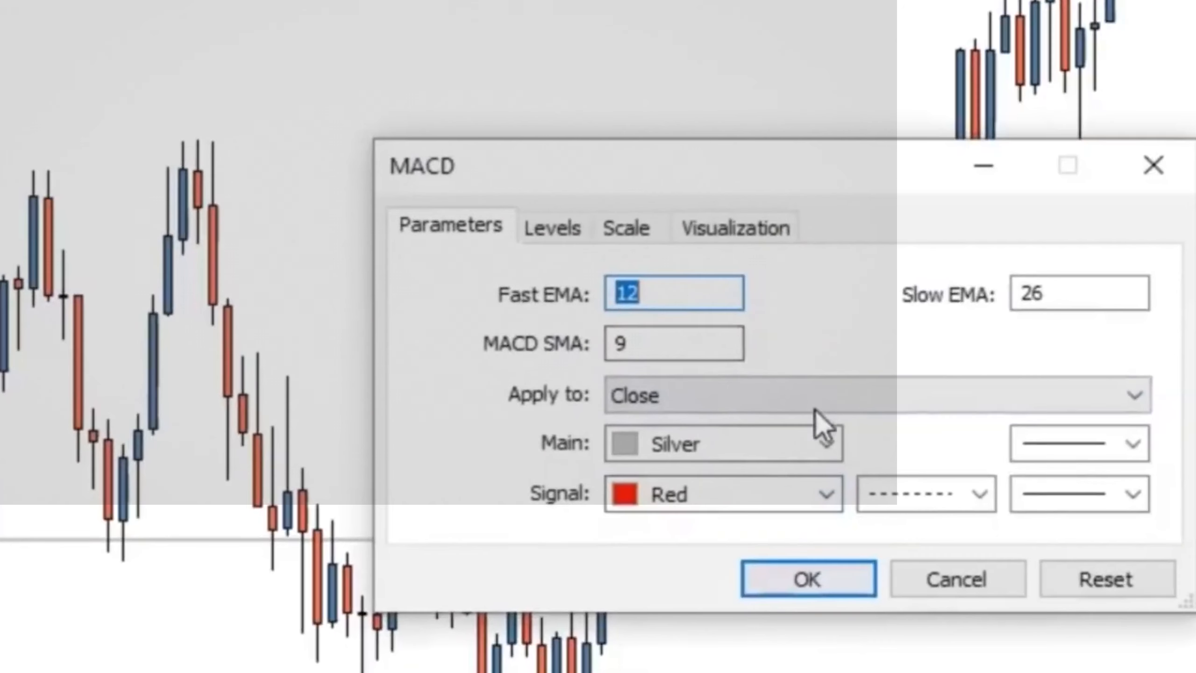
pyautogui.click(822, 445)
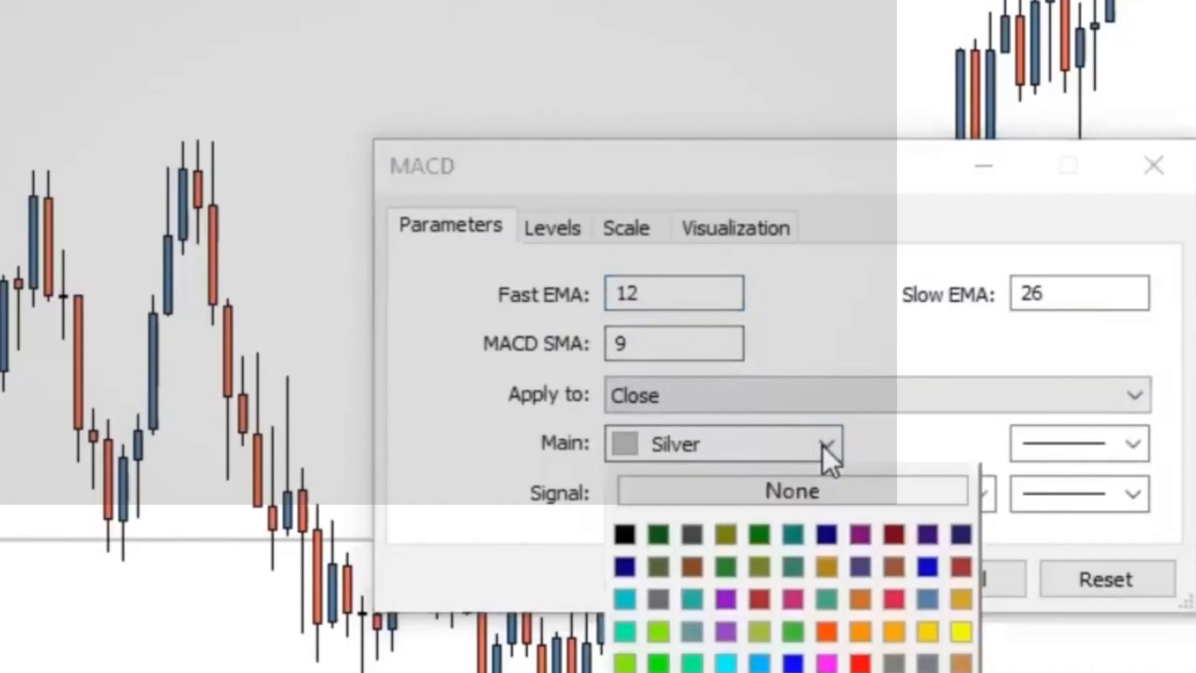
pyautogui.press('Escape')
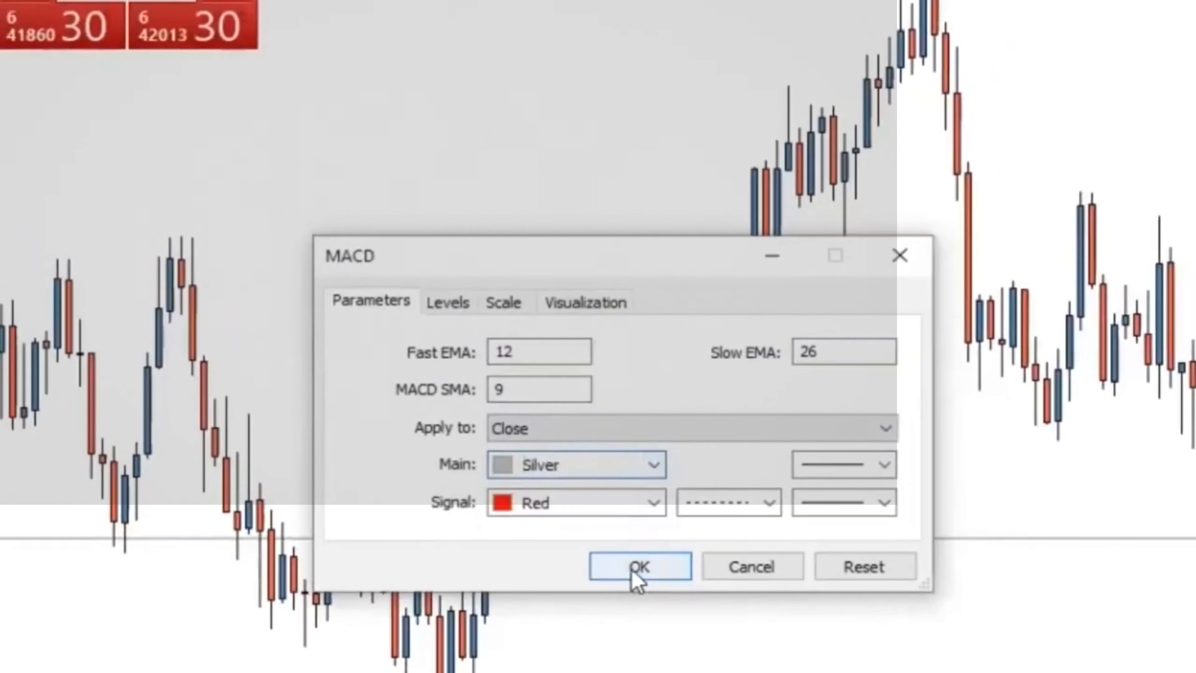
pyautogui.click(630, 567)
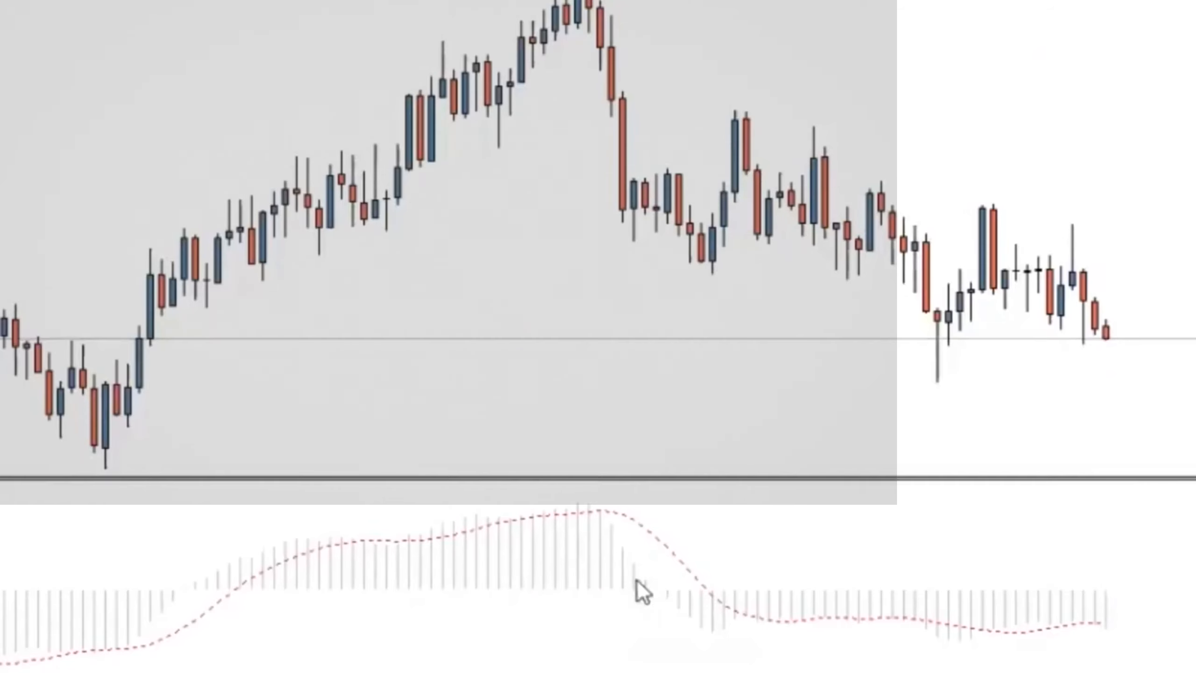
# Change the main colour of the MACD indicator to SteelBlue in its properties.
pyautogui.rightClick(566, 563)
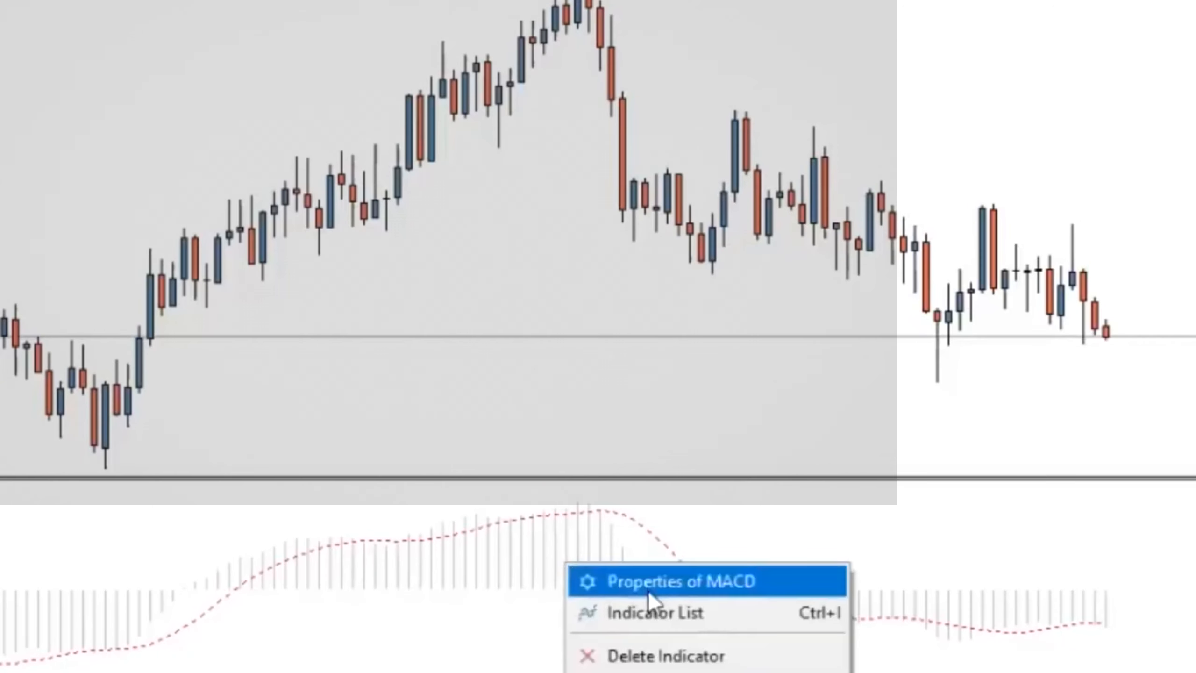
pyautogui.click(636, 583)
pyautogui.click(654, 464)
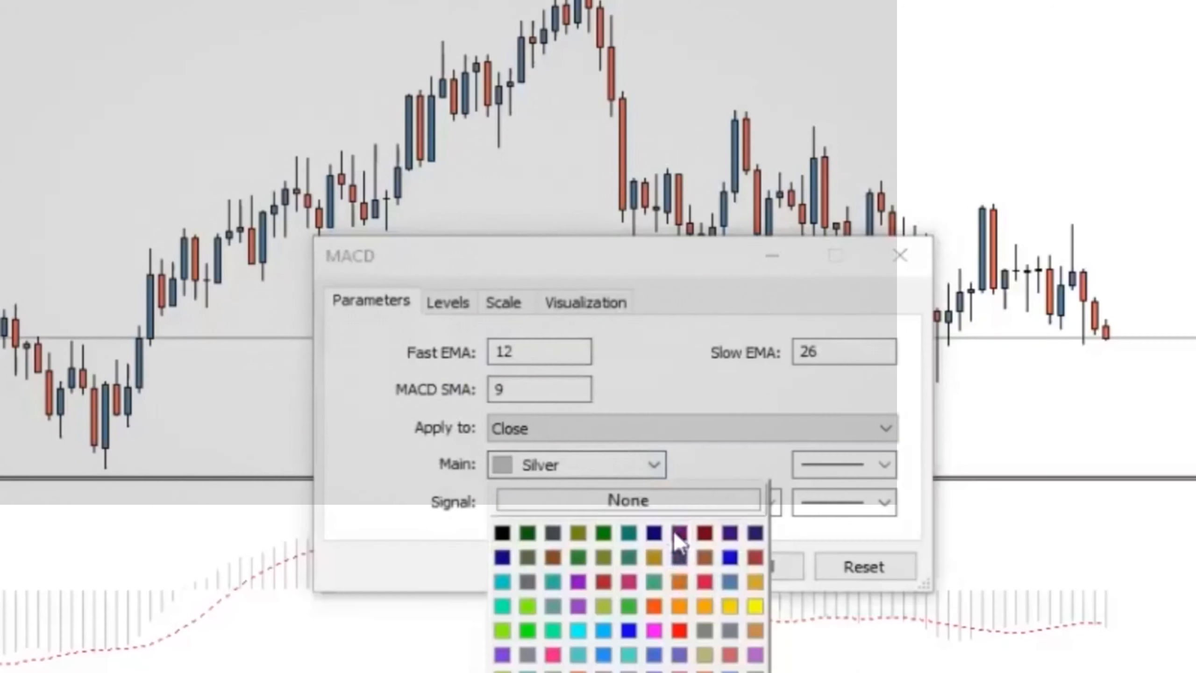
pyautogui.click(724, 584)
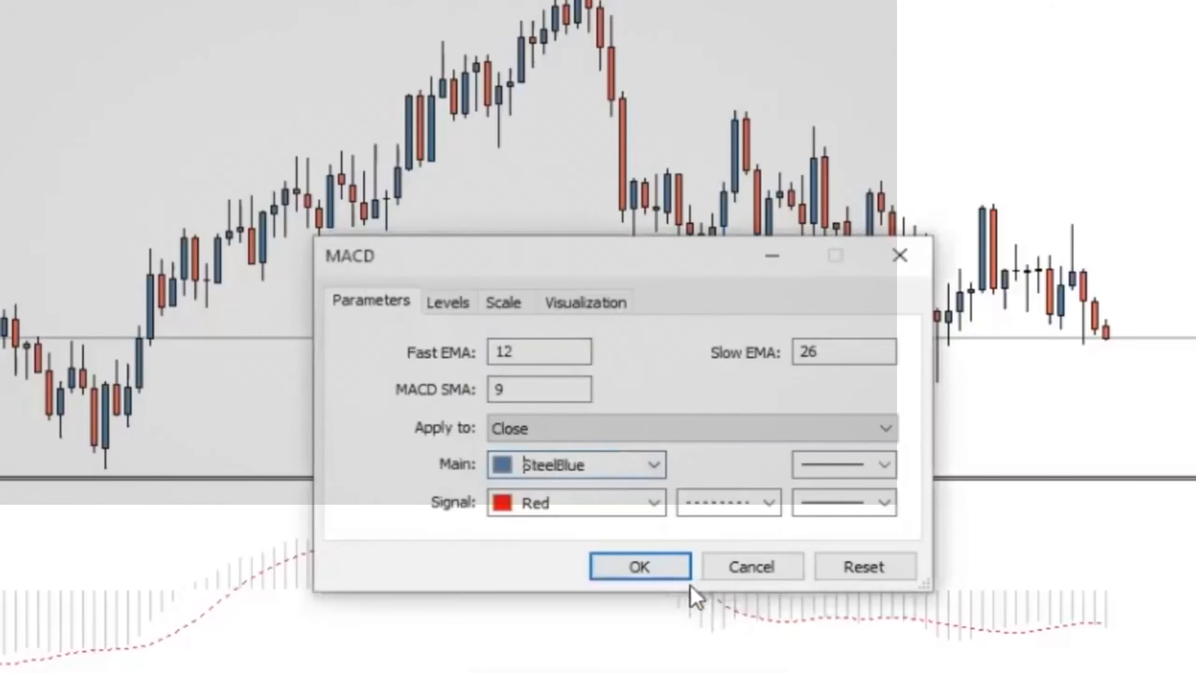
pyautogui.click(658, 571)
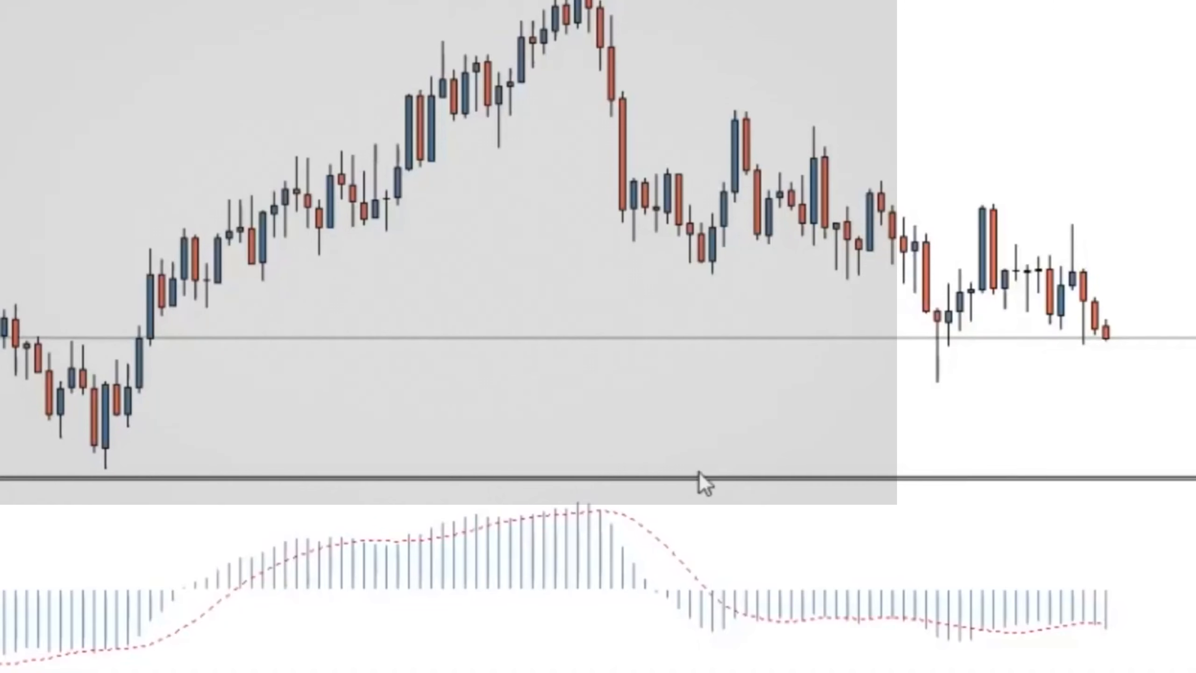
# Shrink the height of the MACD subwindow to give the price chart above it more room.
pyautogui.moveTo(699, 479); pyautogui.dragTo(716, 611)
pyautogui.moveTo(587, 394); pyautogui.dragTo(448, 366)
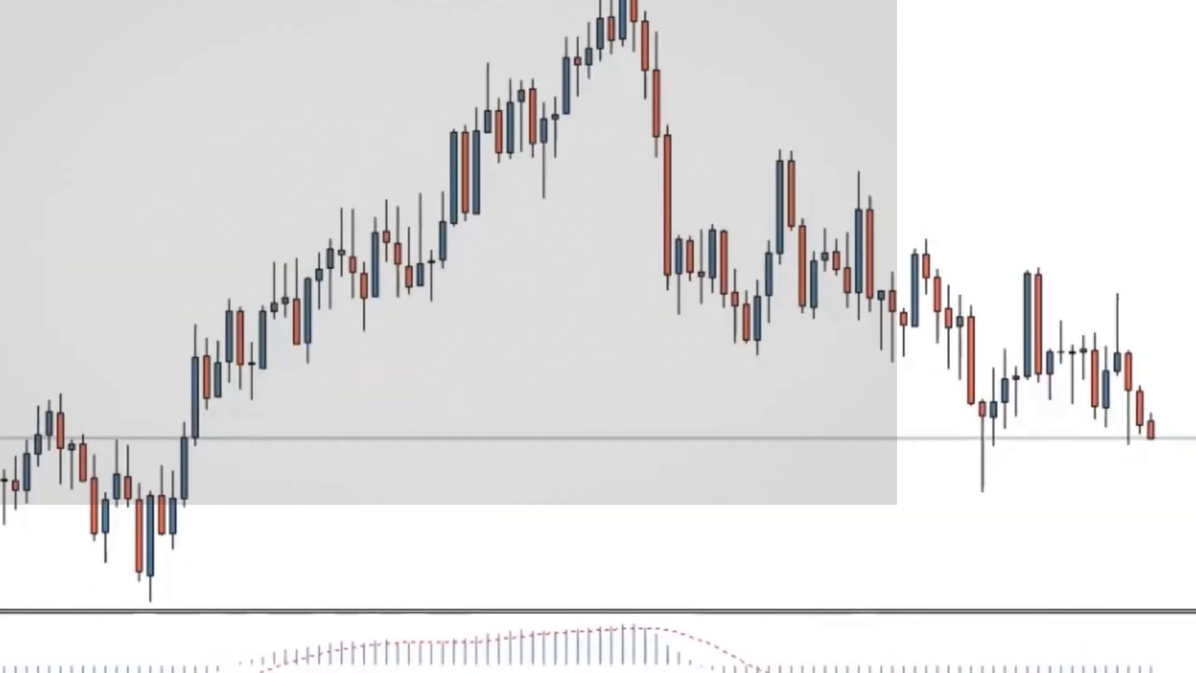
pyautogui.press('+')
pyautogui.press('-')
pyautogui.press('-')
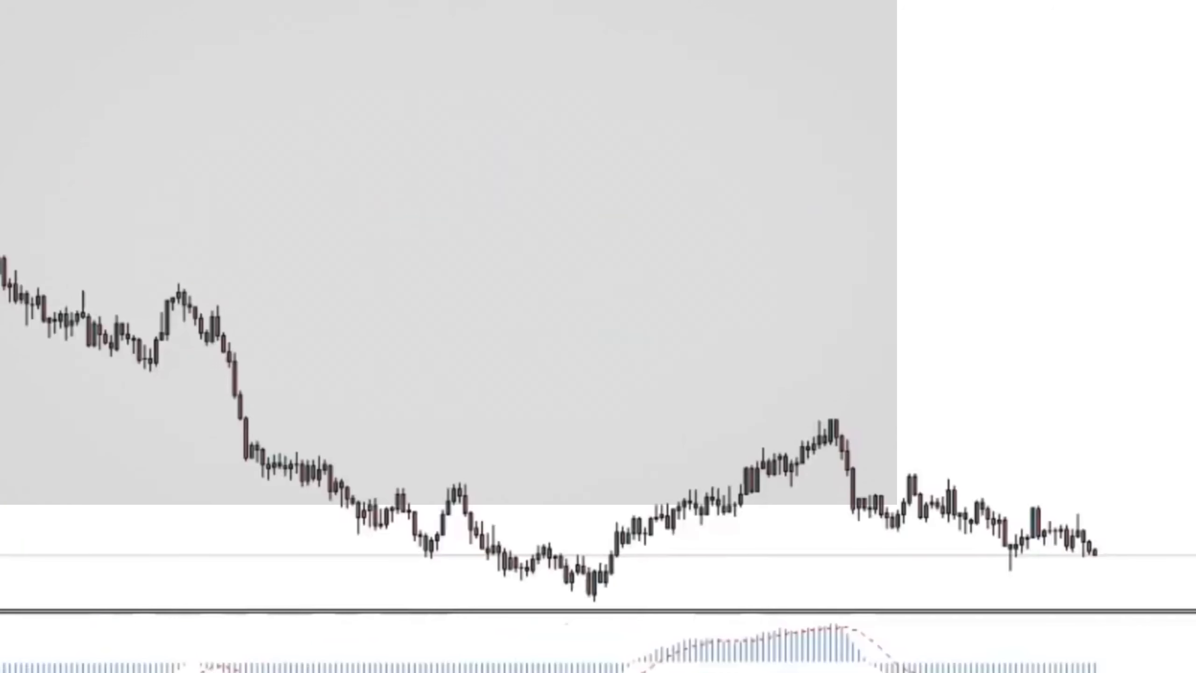
pyautogui.press('+')
pyautogui.press('+')
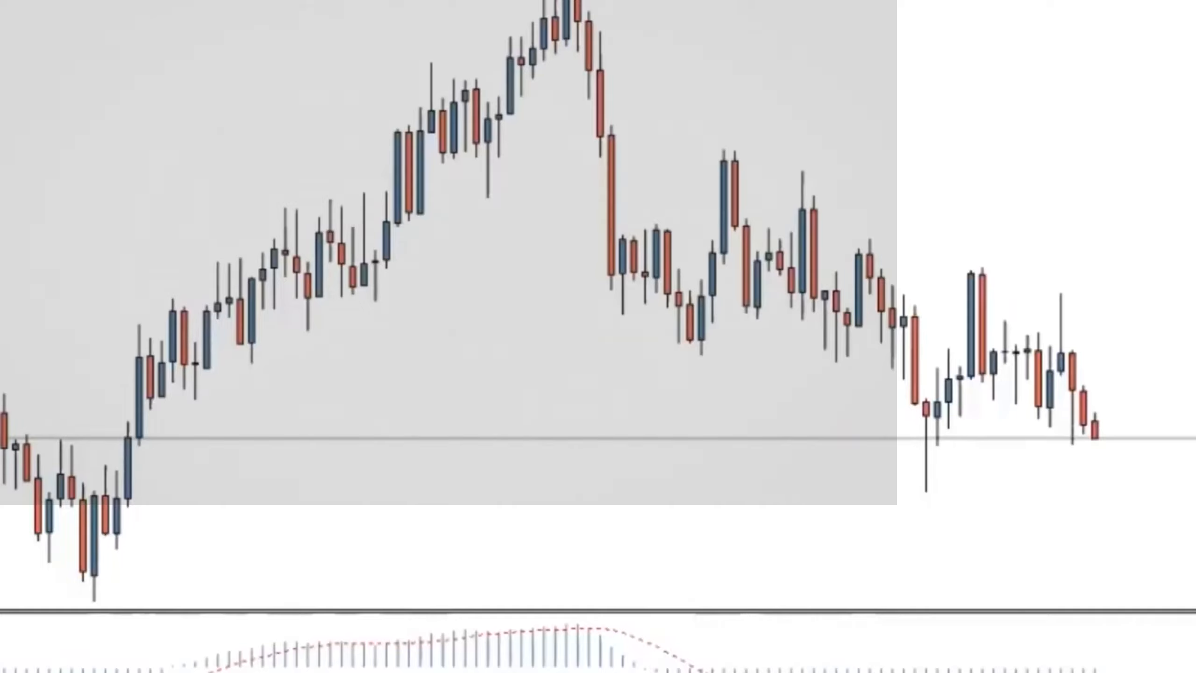
# Save the setup of the chart carrying the MACD indicator as a template named MACD.
pyautogui.press('-')
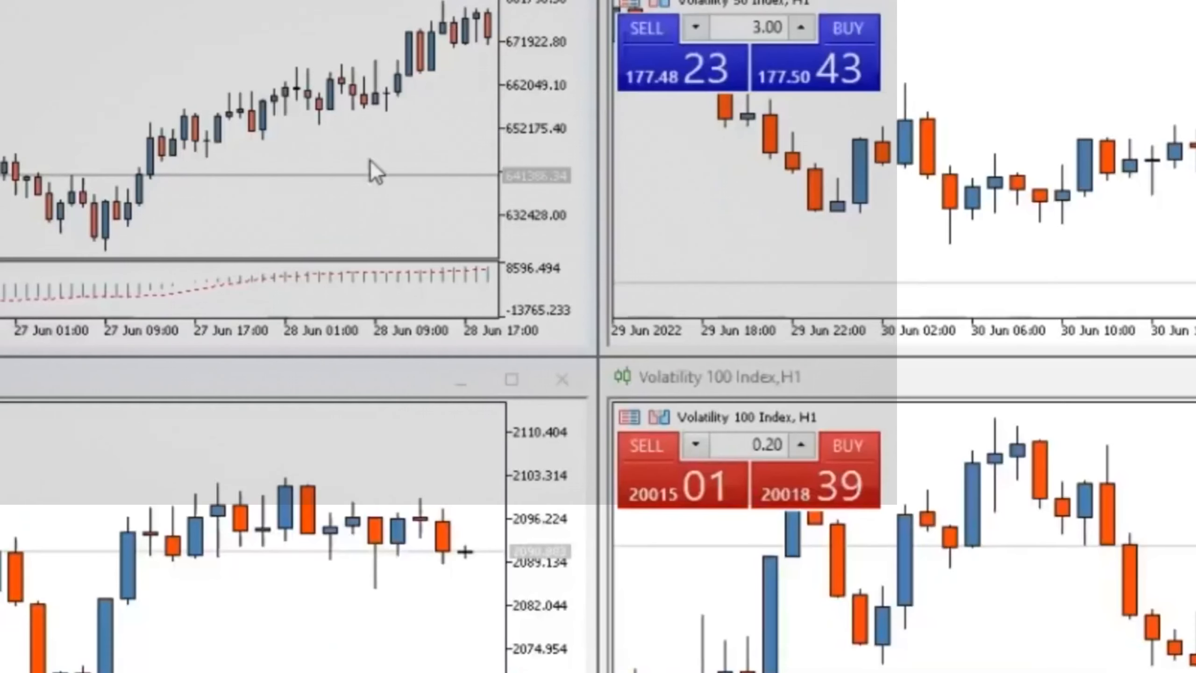
pyautogui.moveTo(353, 101)
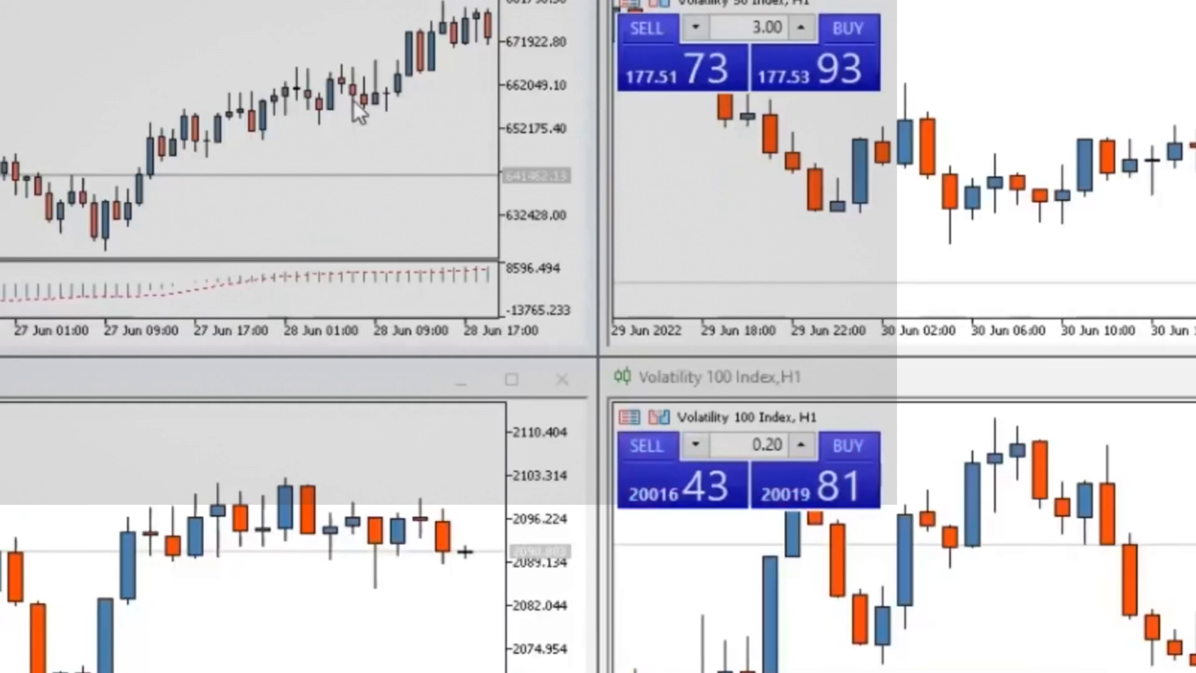
pyautogui.rightClick(353, 101)
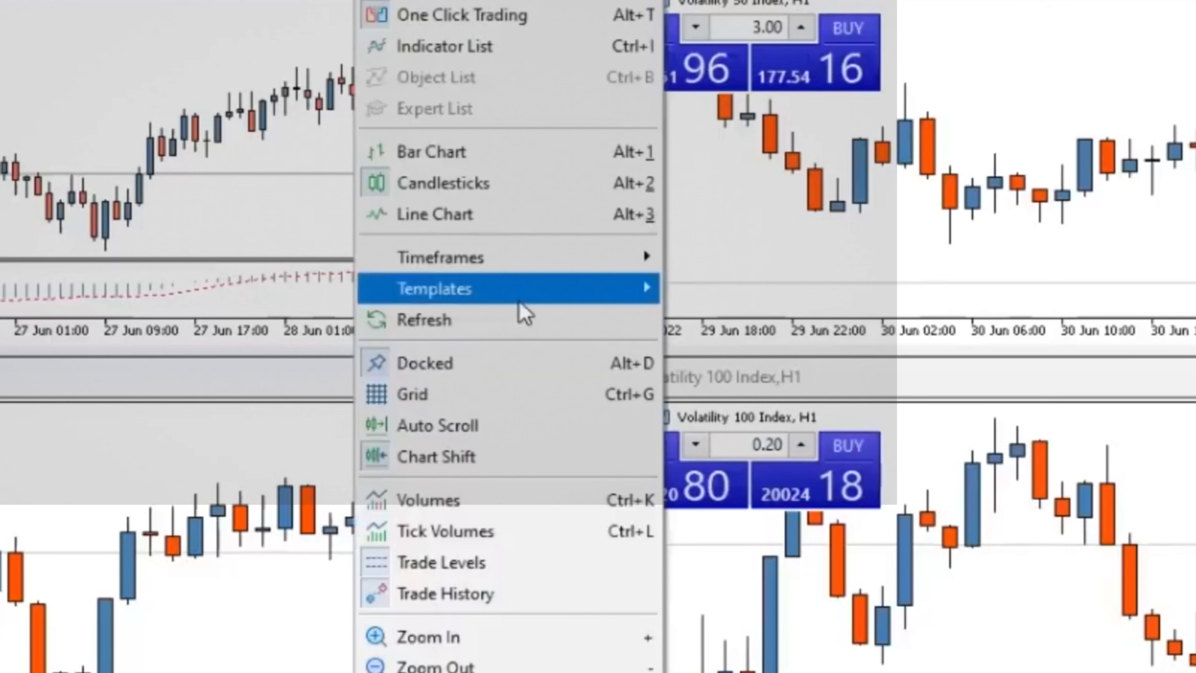
pyautogui.moveTo(519, 304)
pyautogui.click(707, 288)
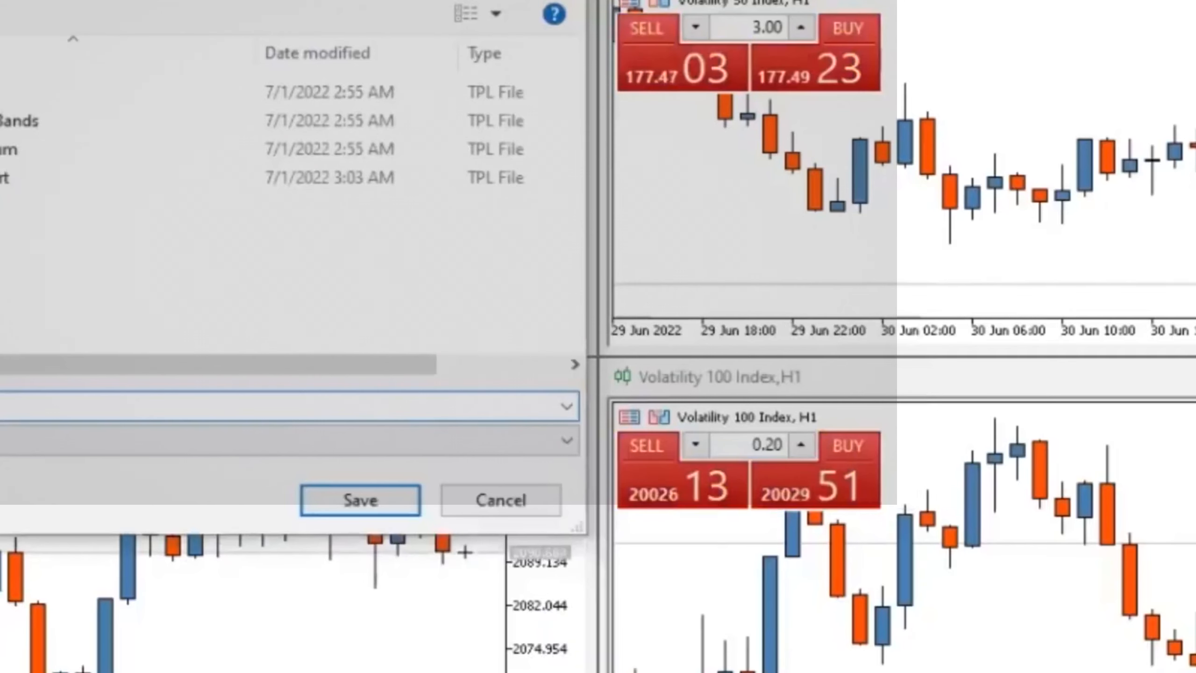
pyautogui.click(359, 492)
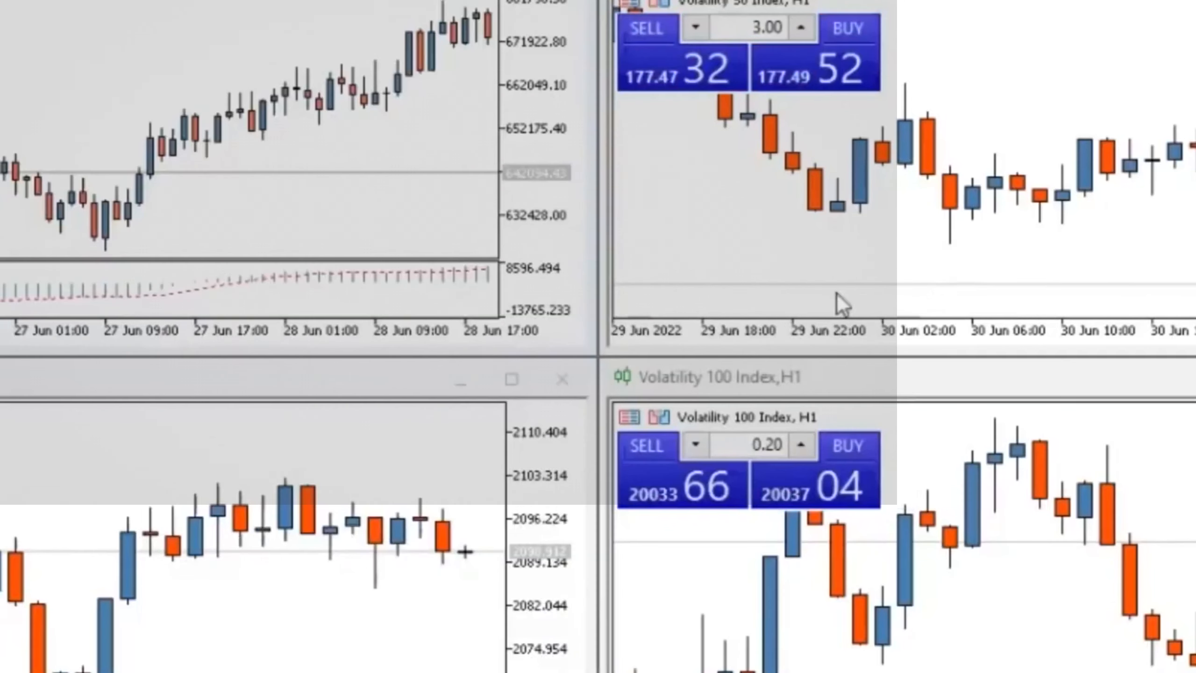
# Apply the MACD template to the other three tiled charts, including Volatility 50 Index and Volatility 100 Index.
pyautogui.rightClick(1031, 114)
pyautogui.moveTo(1111, 288)
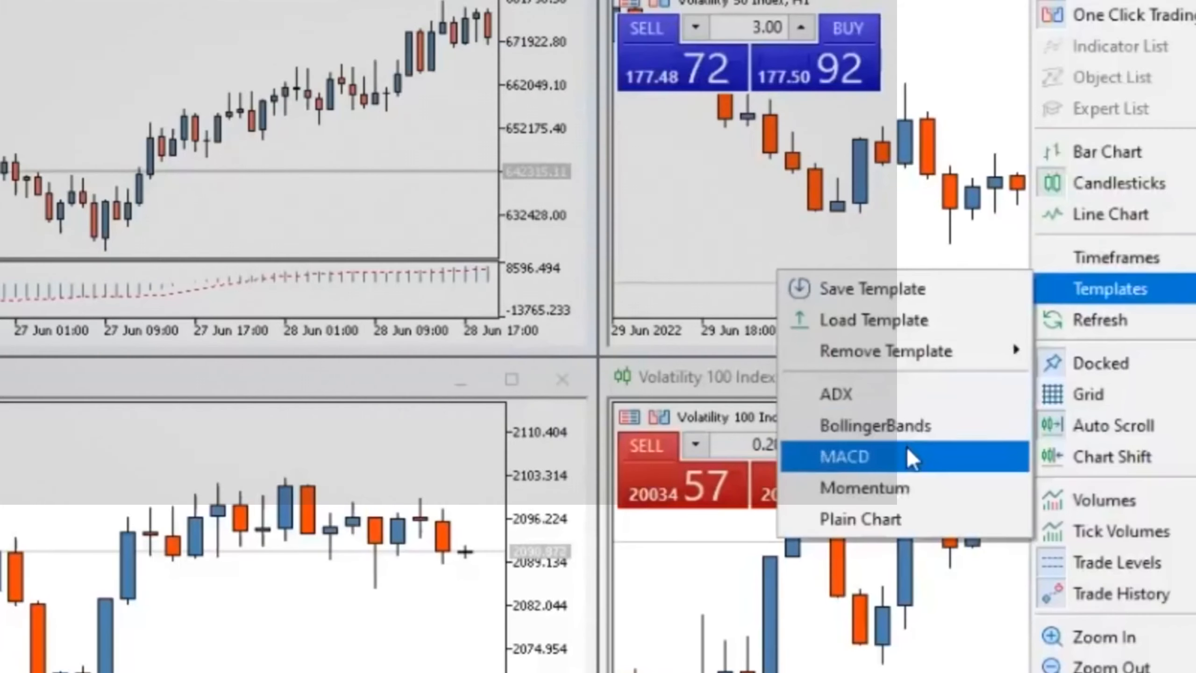
pyautogui.click(910, 459)
pyautogui.rightClick(193, 492)
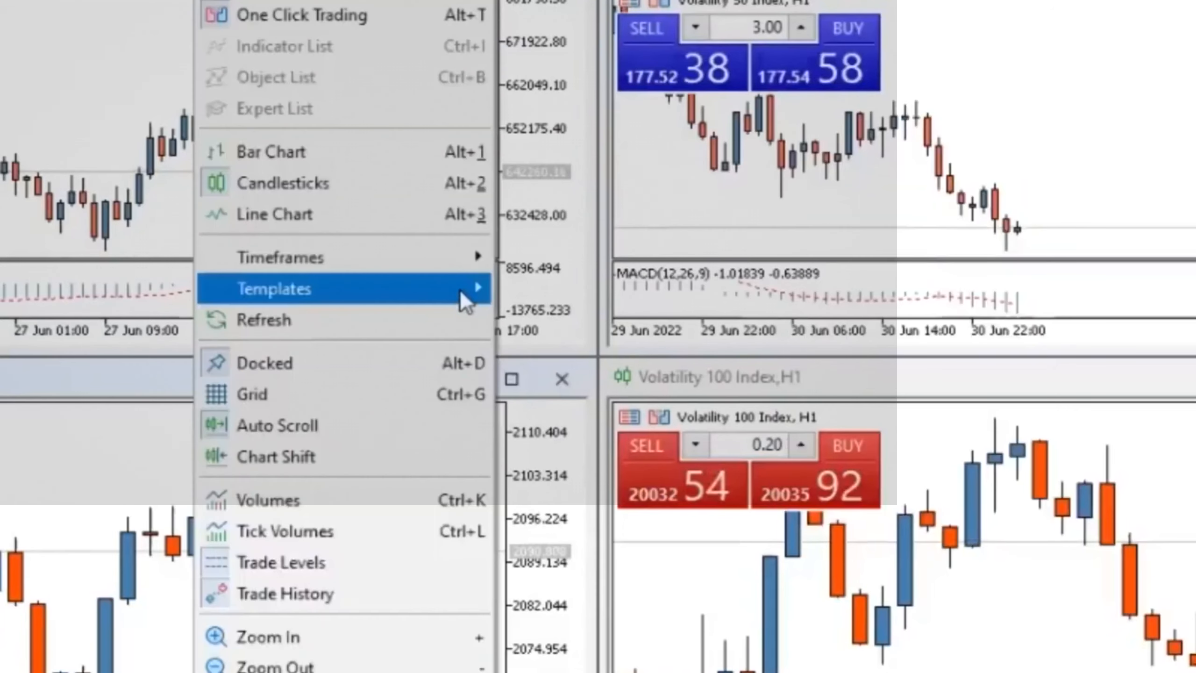
pyautogui.moveTo(457, 287)
pyautogui.click(600, 462)
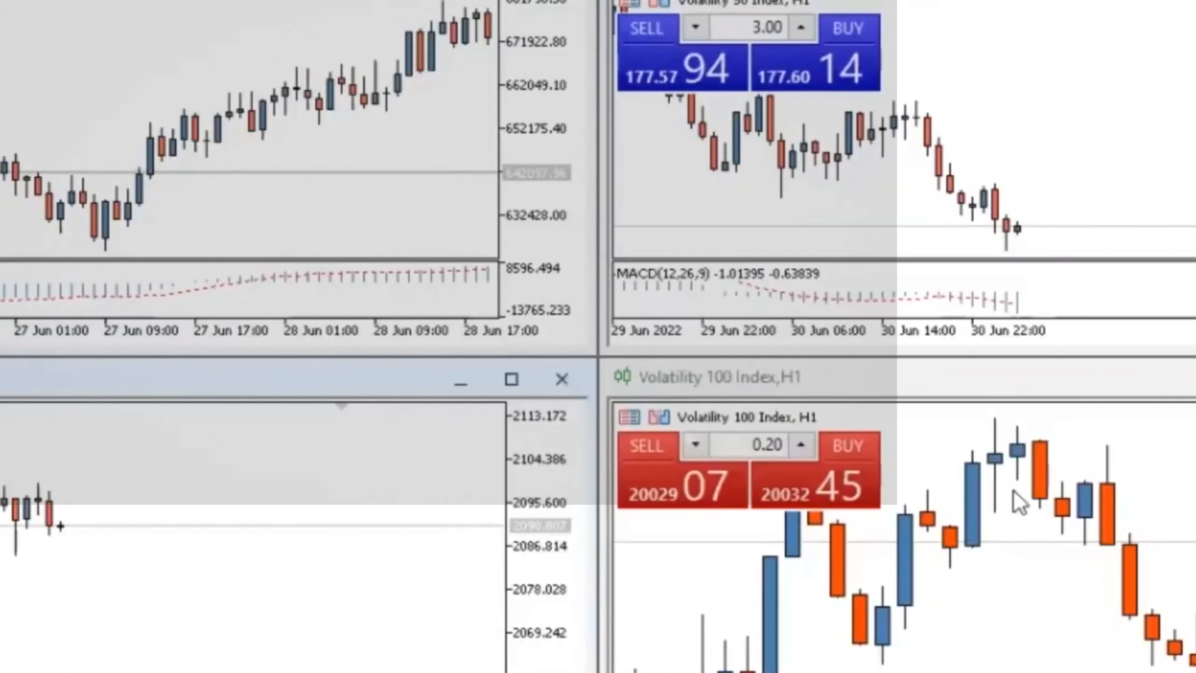
pyautogui.rightClick(1014, 491)
pyautogui.moveTo(1092, 289)
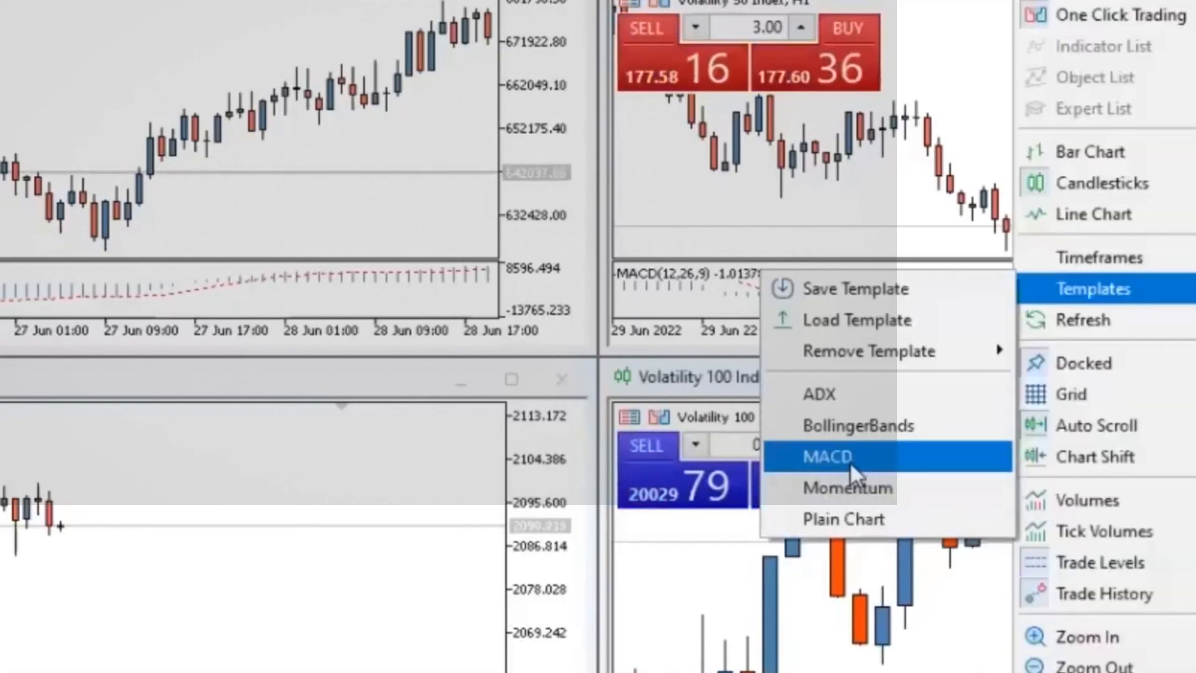
pyautogui.click(849, 462)
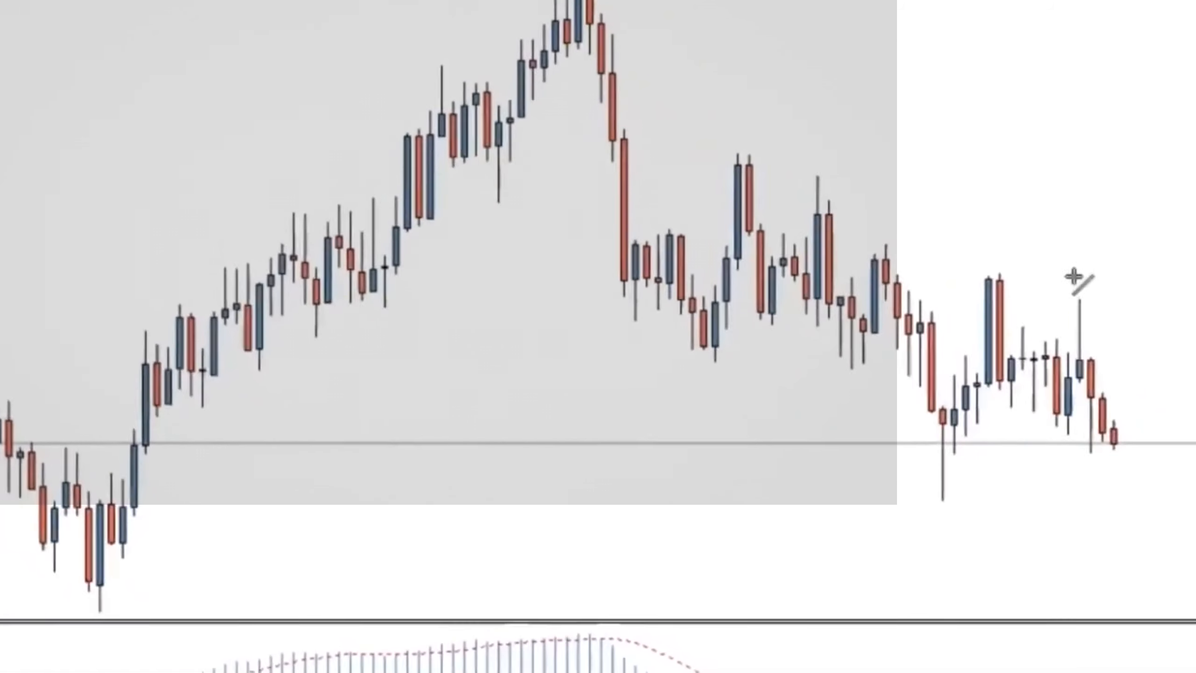
# Draw a descending arrowed line above the recent candle highs and change its colour from the palette to orange-red.
pyautogui.moveTo(743, 150)
pyautogui.mouseDown()
pyautogui.moveTo(999, 240)
pyautogui.moveTo(977, 239)
pyautogui.mouseUp()
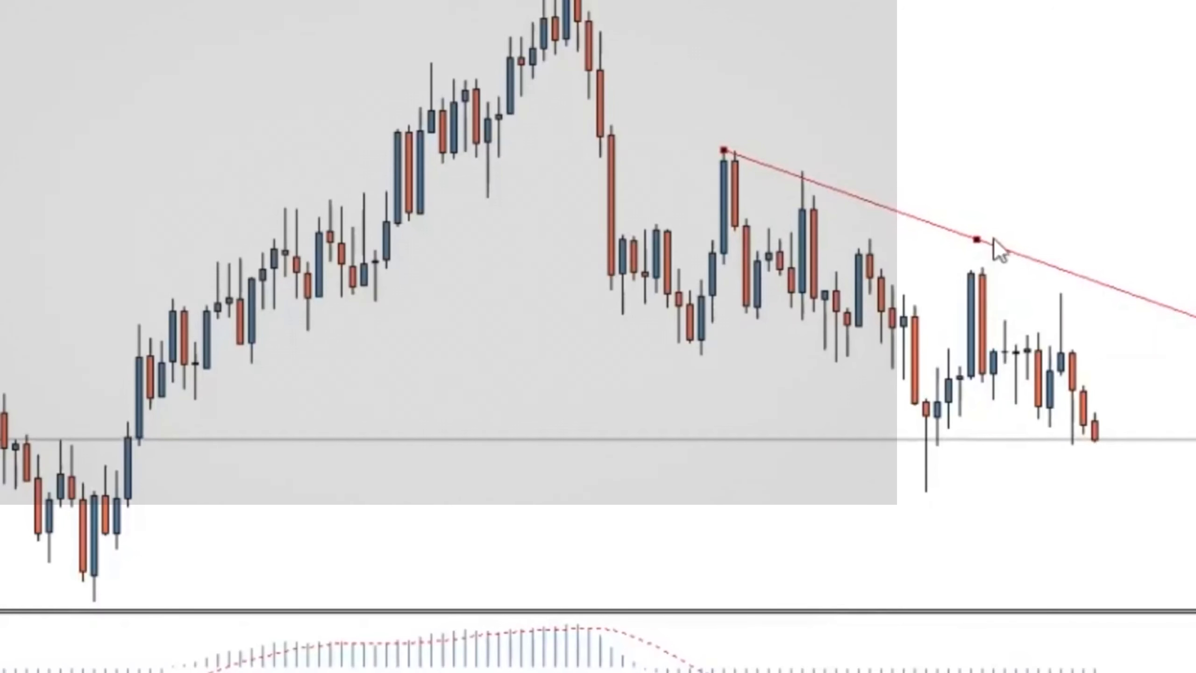
pyautogui.rightClick(979, 239)
pyautogui.click(1060, 261)
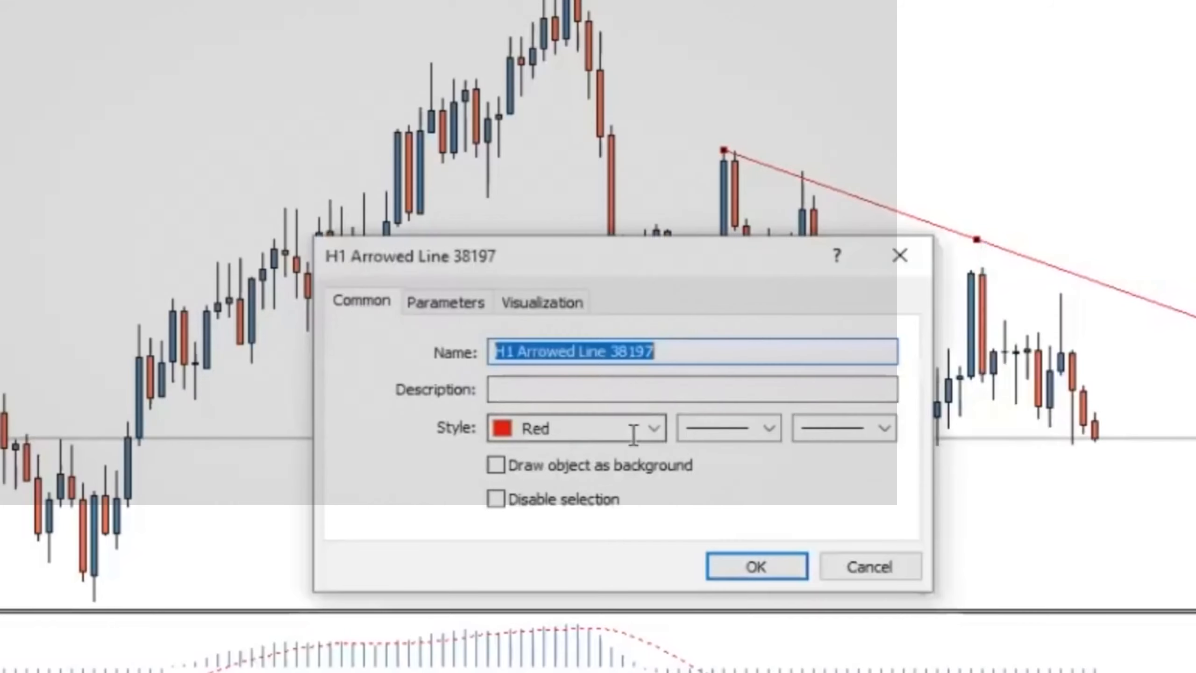
pyautogui.click(643, 435)
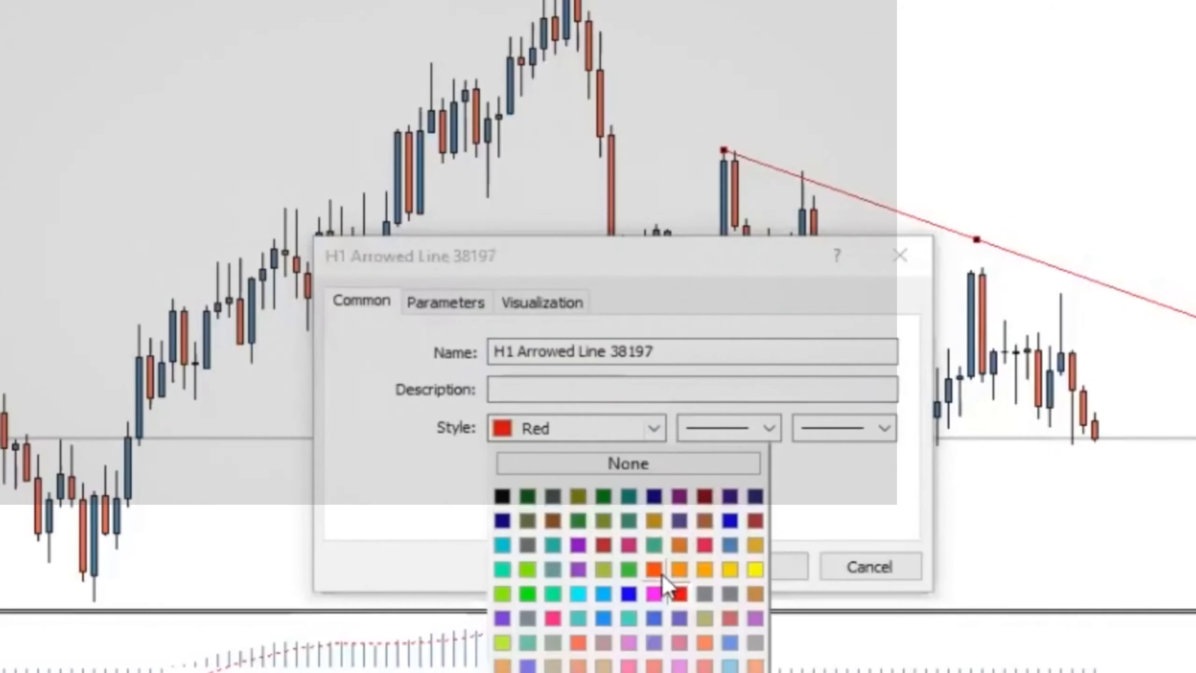
pyautogui.click(654, 568)
pyautogui.click(755, 561)
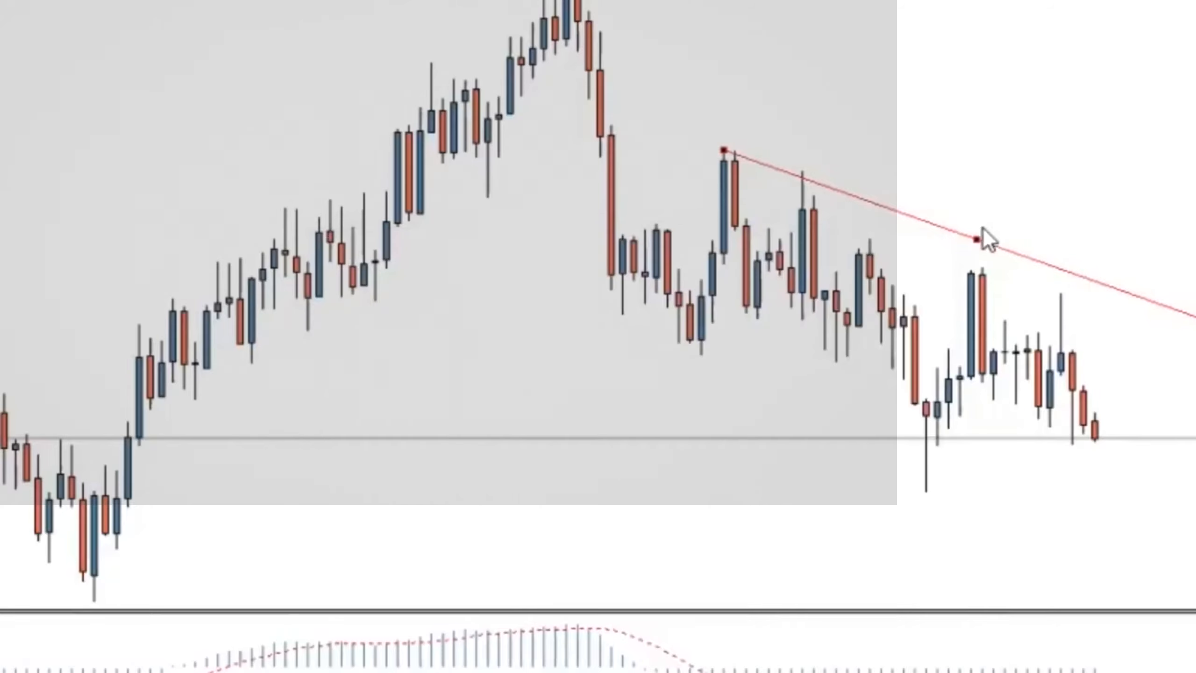
# Move the arrowed line down beneath the rising candles, deselect it, and select it again.
pyautogui.moveTo(979, 239); pyautogui.dragTo(483, 455)
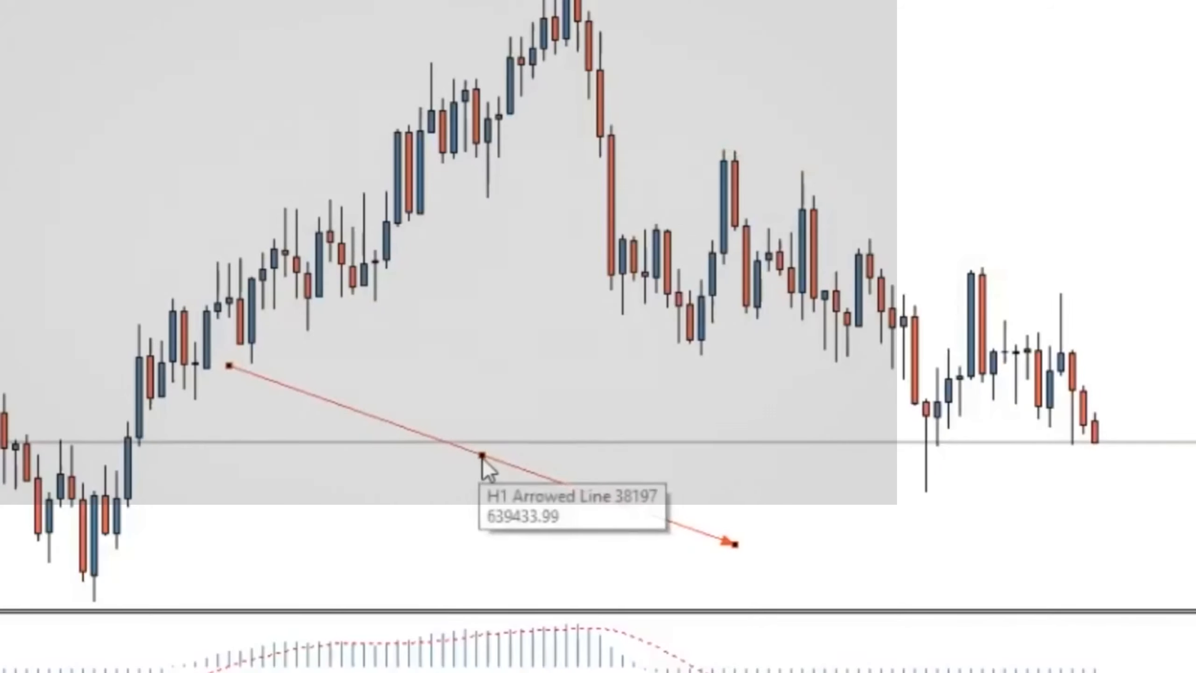
pyautogui.click(482, 456)
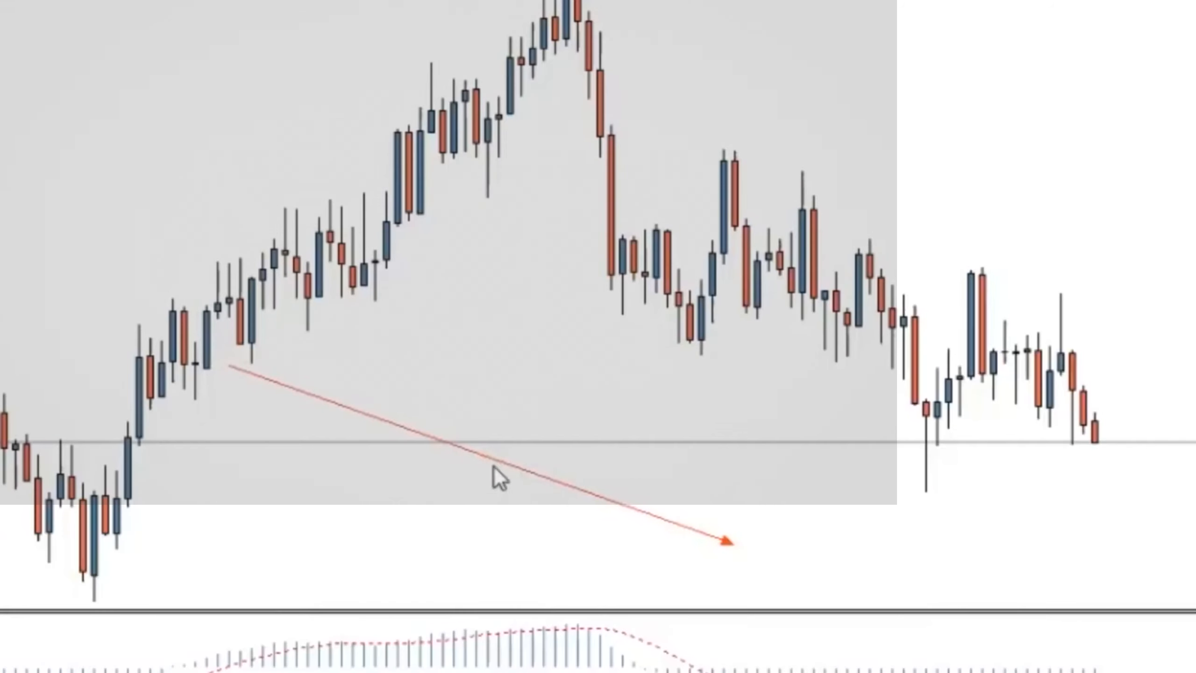
pyautogui.moveTo(522, 337); pyautogui.dragTo(391, 346)
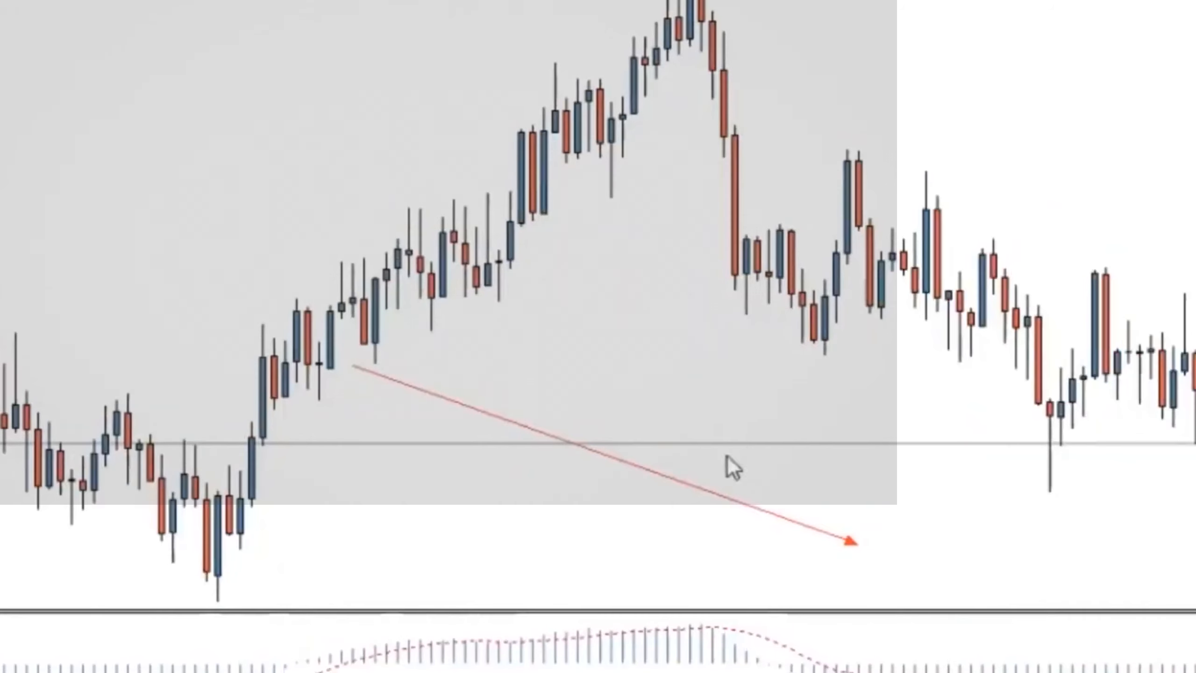
pyautogui.doubleClick(598, 458)
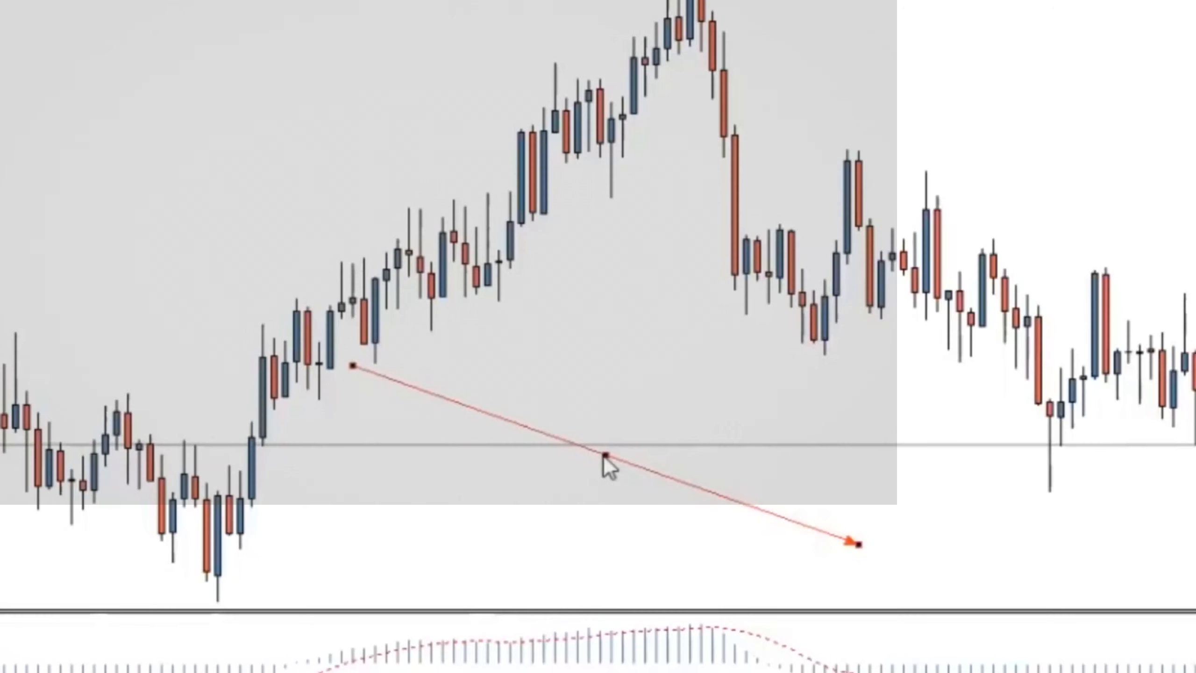
# Reposition the arrowed line and its two end points so that it slopes upward below the candles.
pyautogui.moveTo(604, 455); pyautogui.dragTo(651, 463)
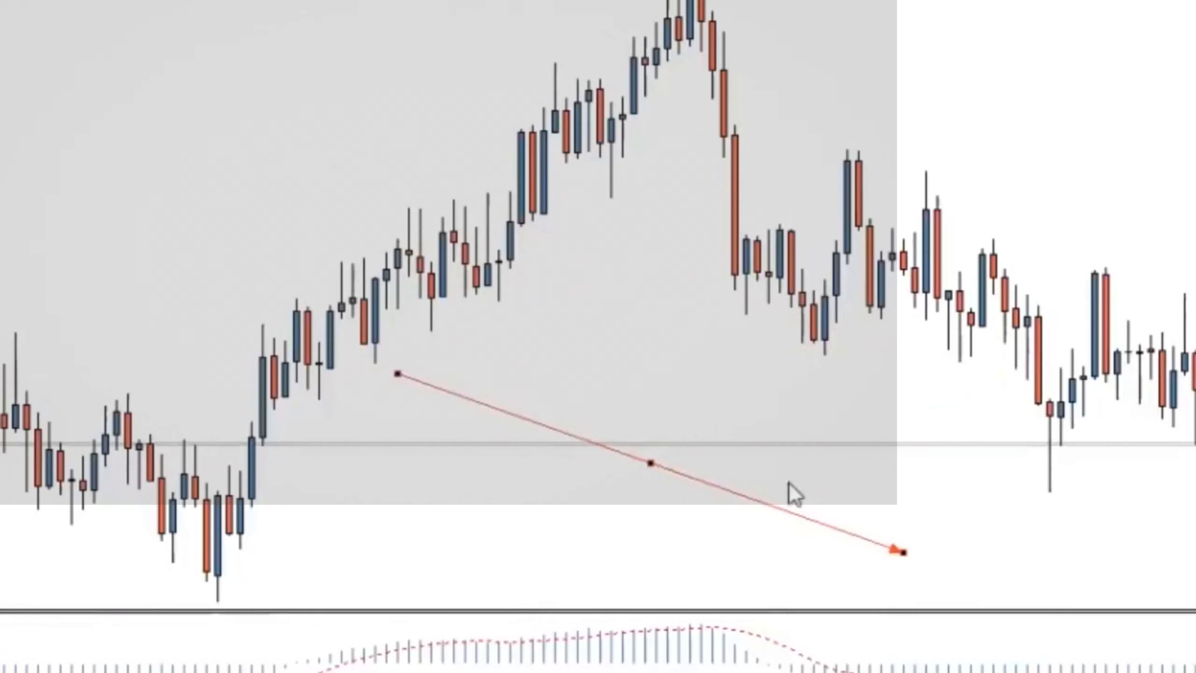
pyautogui.moveTo(905, 552); pyautogui.dragTo(959, 464)
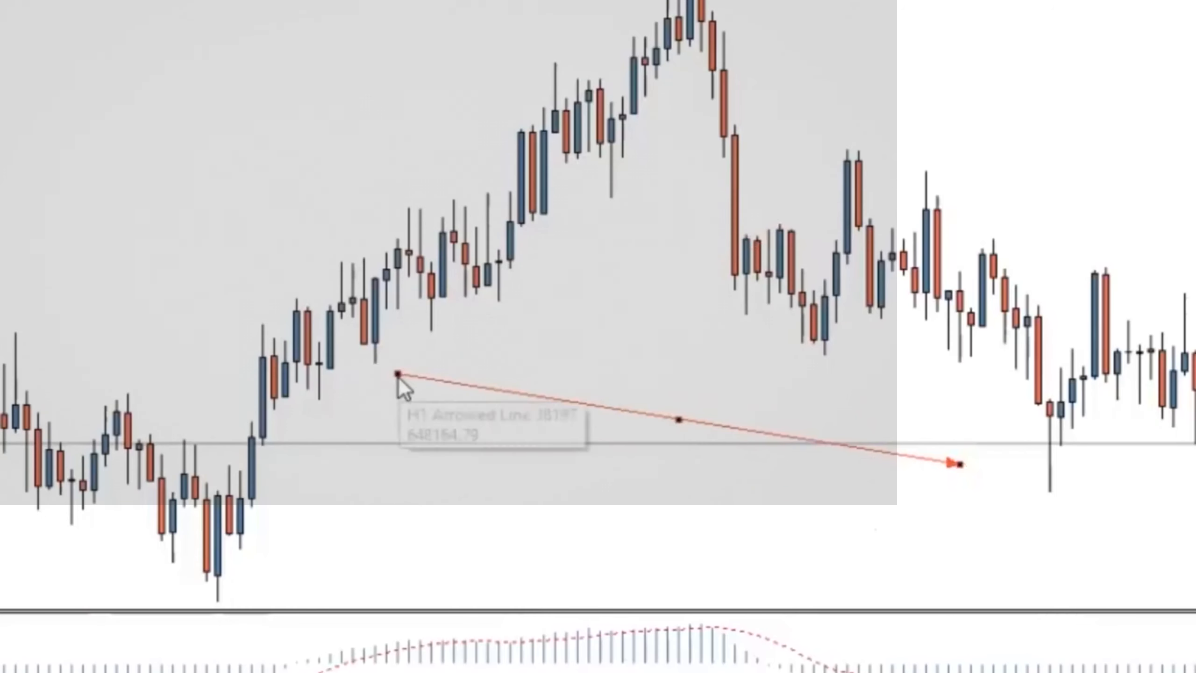
pyautogui.moveTo(398, 378); pyautogui.dragTo(438, 641)
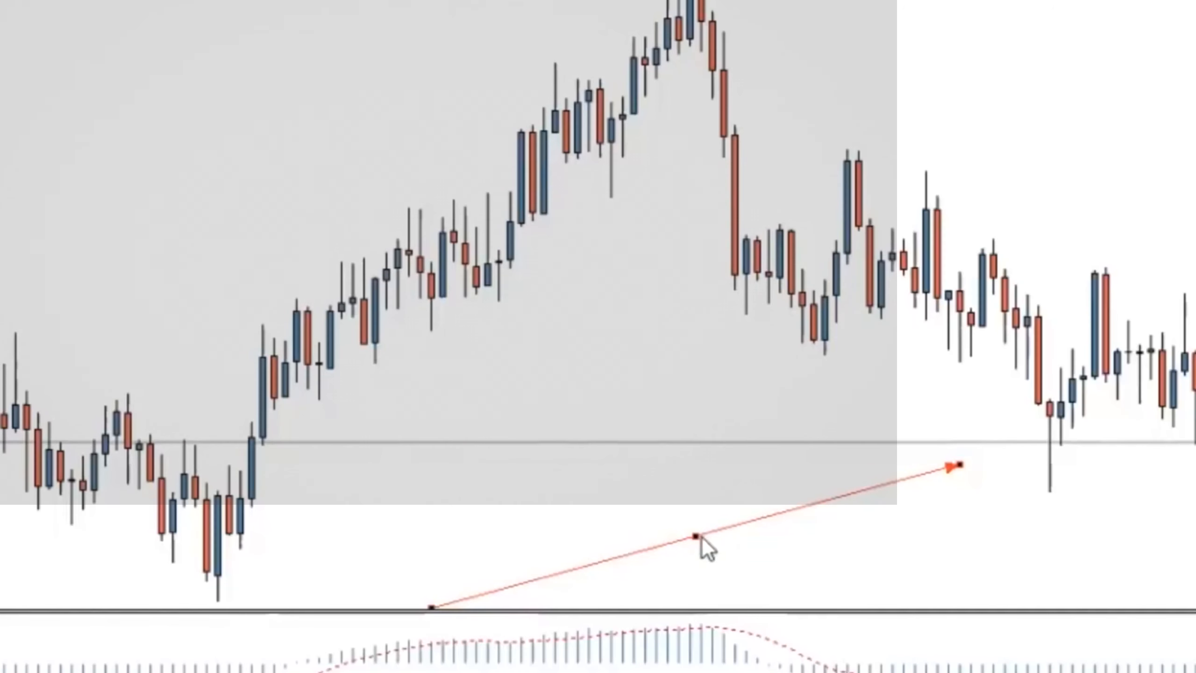
pyautogui.moveTo(699, 536); pyautogui.dragTo(648, 461)
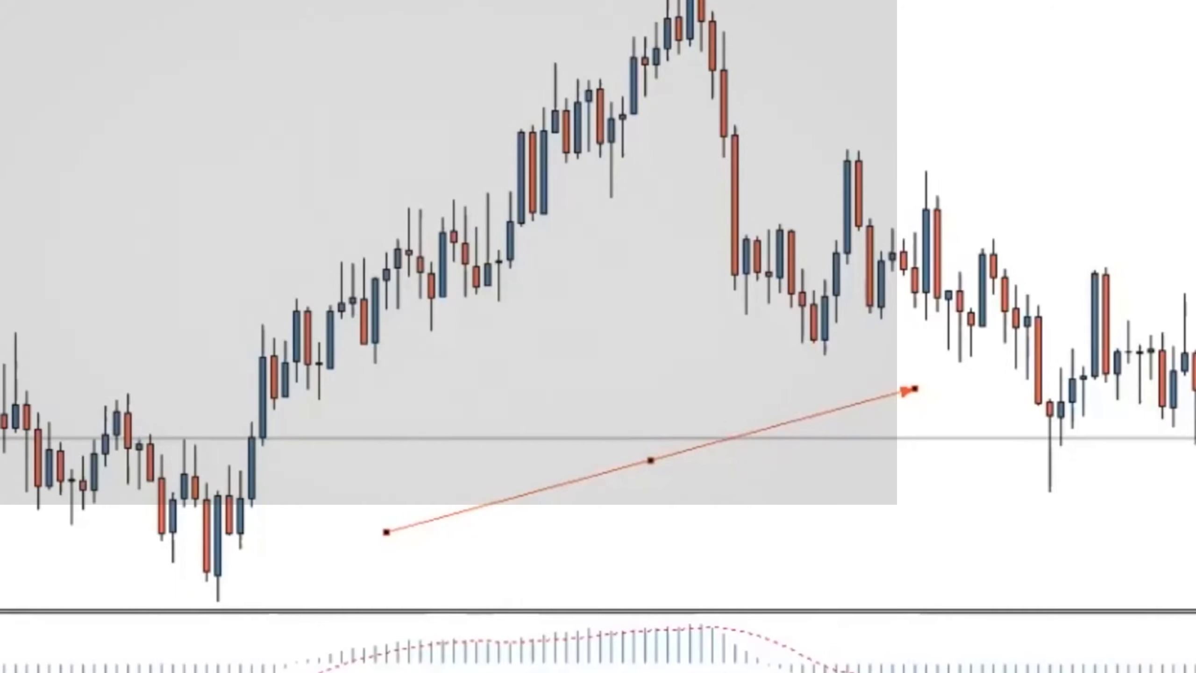
# Draw a wide, thin rectangle ending at the consolidation before the steep rally, and set its colour to Gold.
pyautogui.moveTo(0, 190)
pyautogui.mouseDown()
pyautogui.moveTo(438, 212)
pyautogui.moveTo(510, 238)
pyautogui.mouseUp()
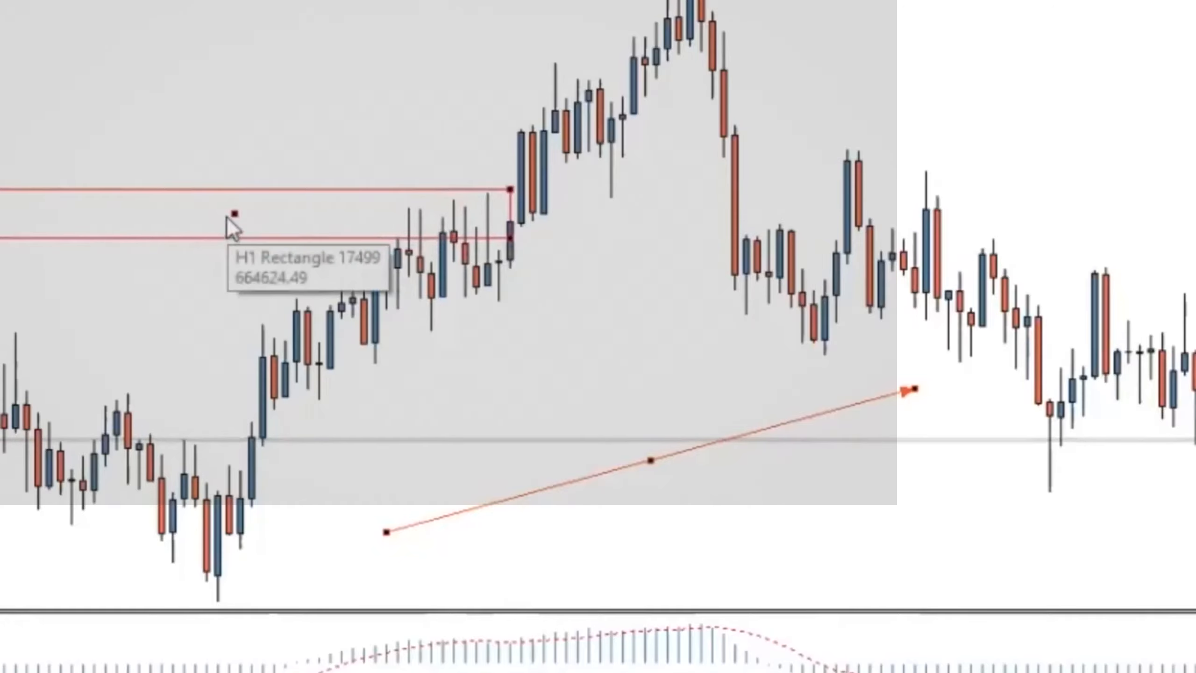
pyautogui.rightClick(229, 216)
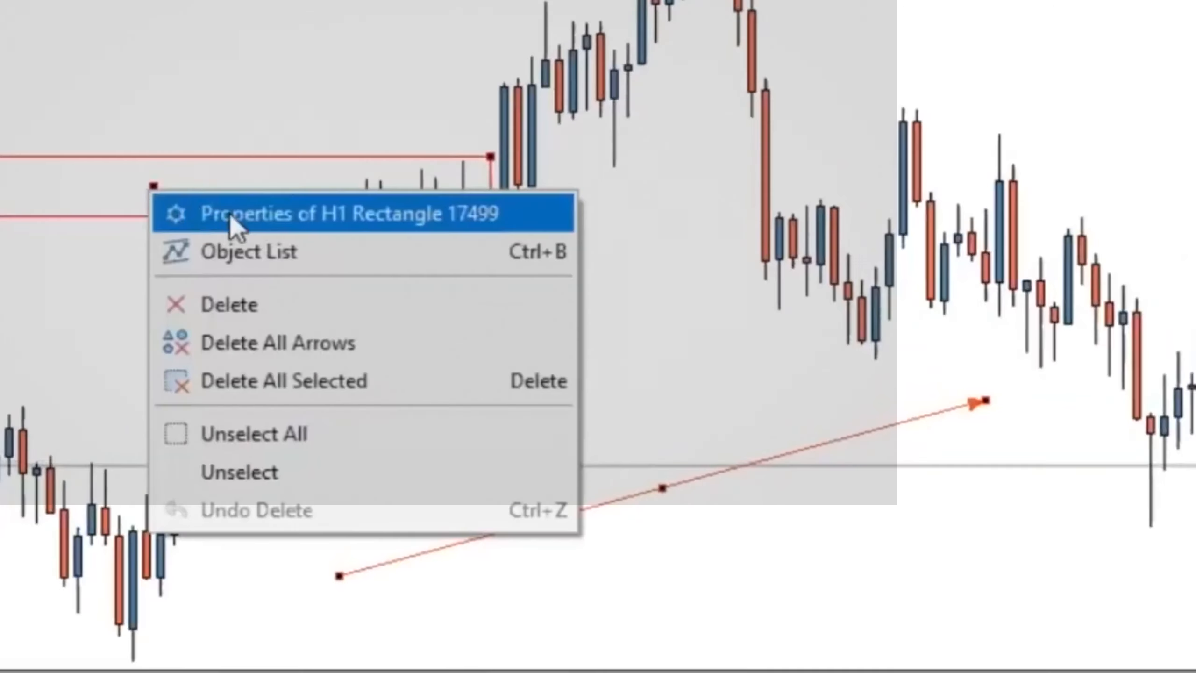
pyautogui.click(230, 214)
pyautogui.click(674, 452)
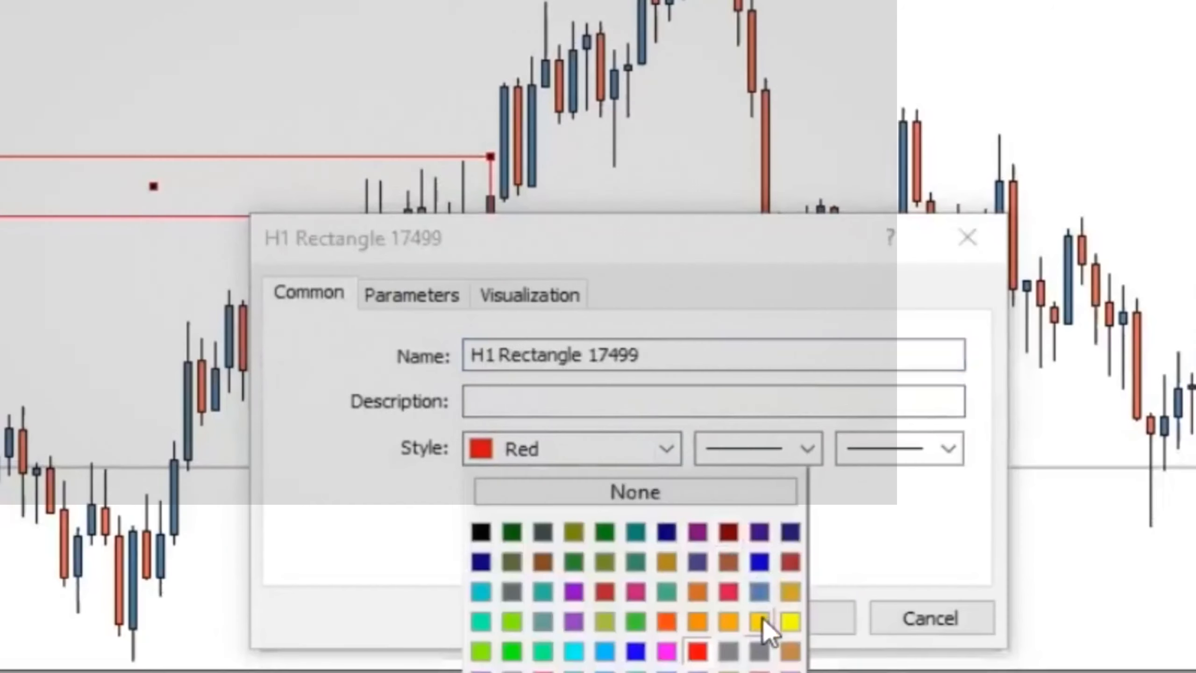
pyautogui.click(760, 620)
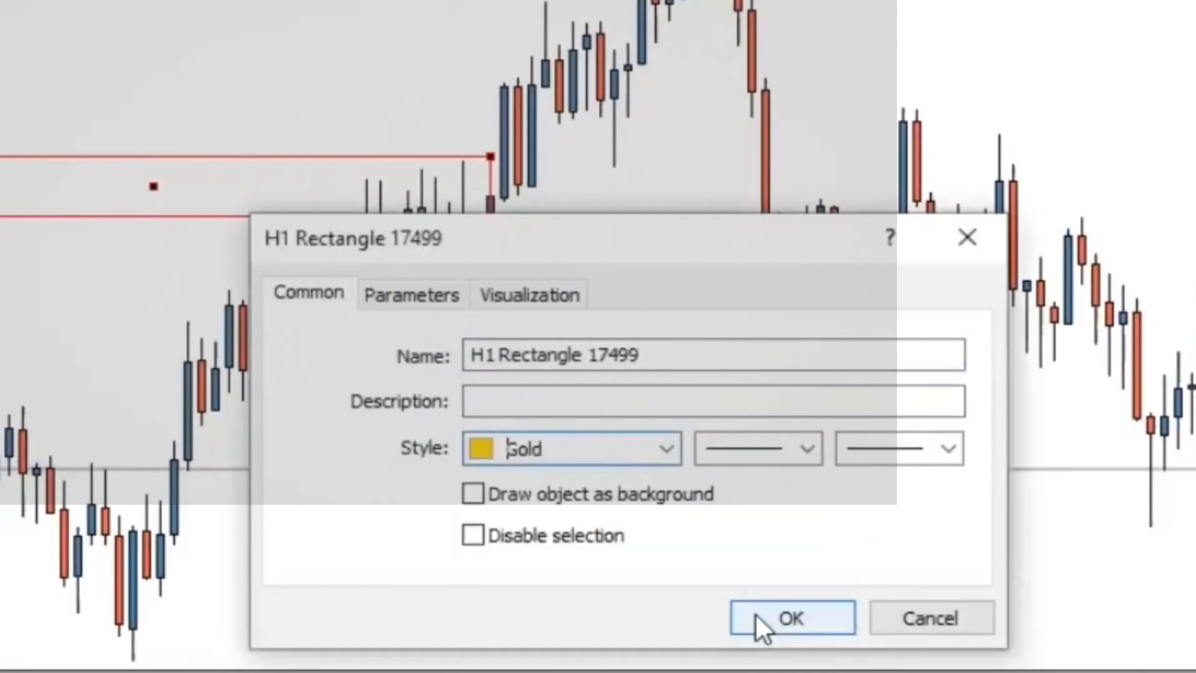
pyautogui.click(762, 619)
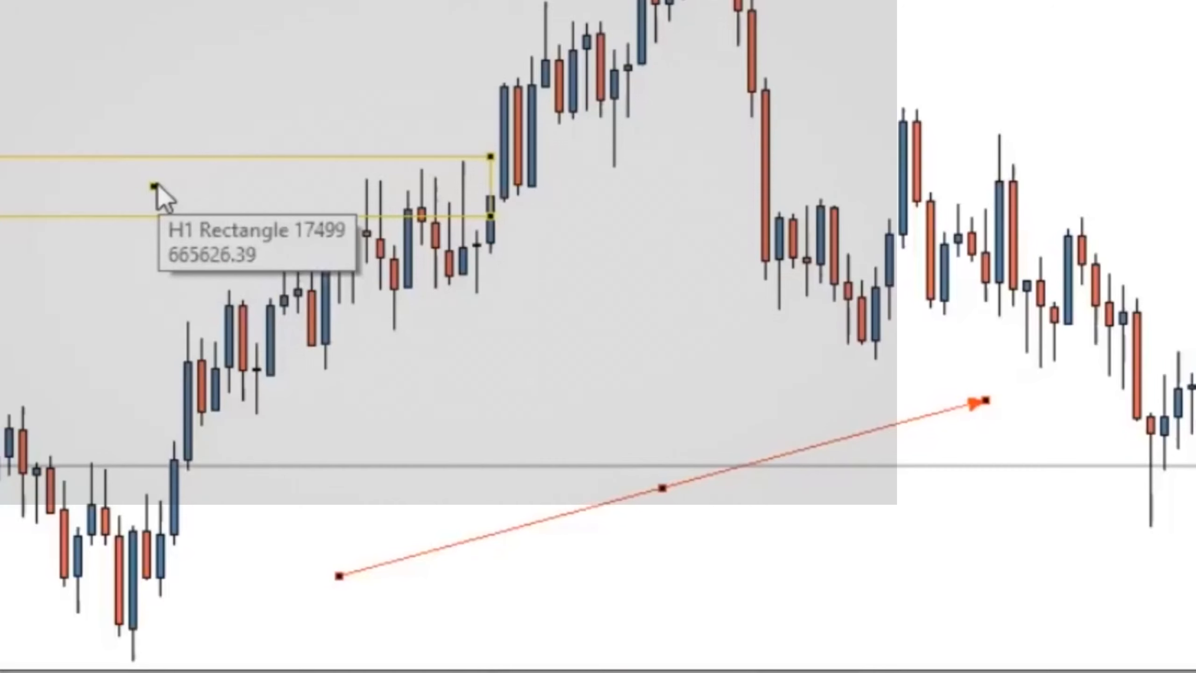
# Turn on Fill in the gold rectangle's parameters and shift the rectangle slightly towards the earlier candles.
pyautogui.doubleClick(223, 199)
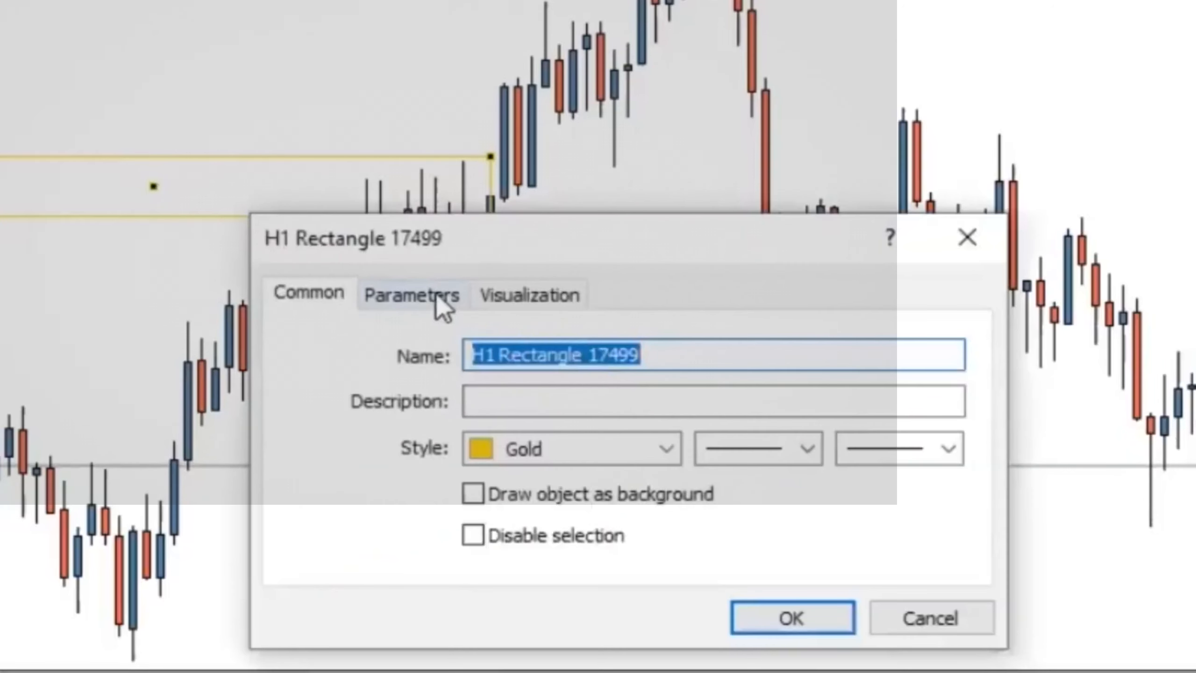
pyautogui.click(518, 295)
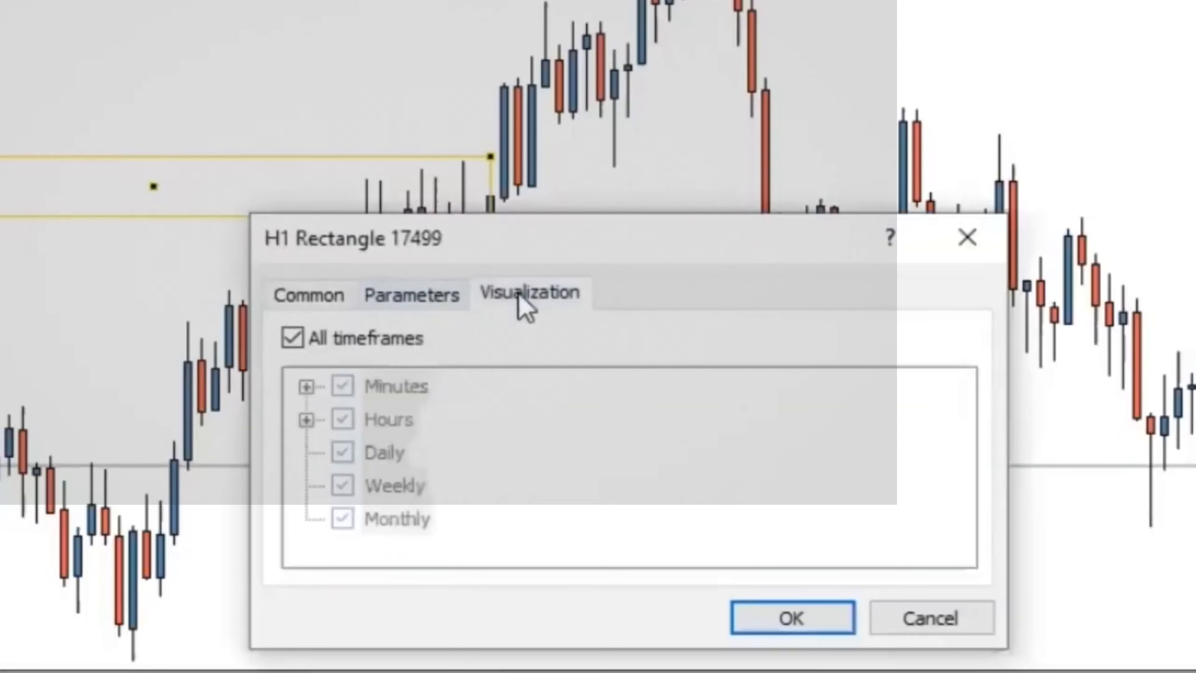
pyautogui.click(436, 297)
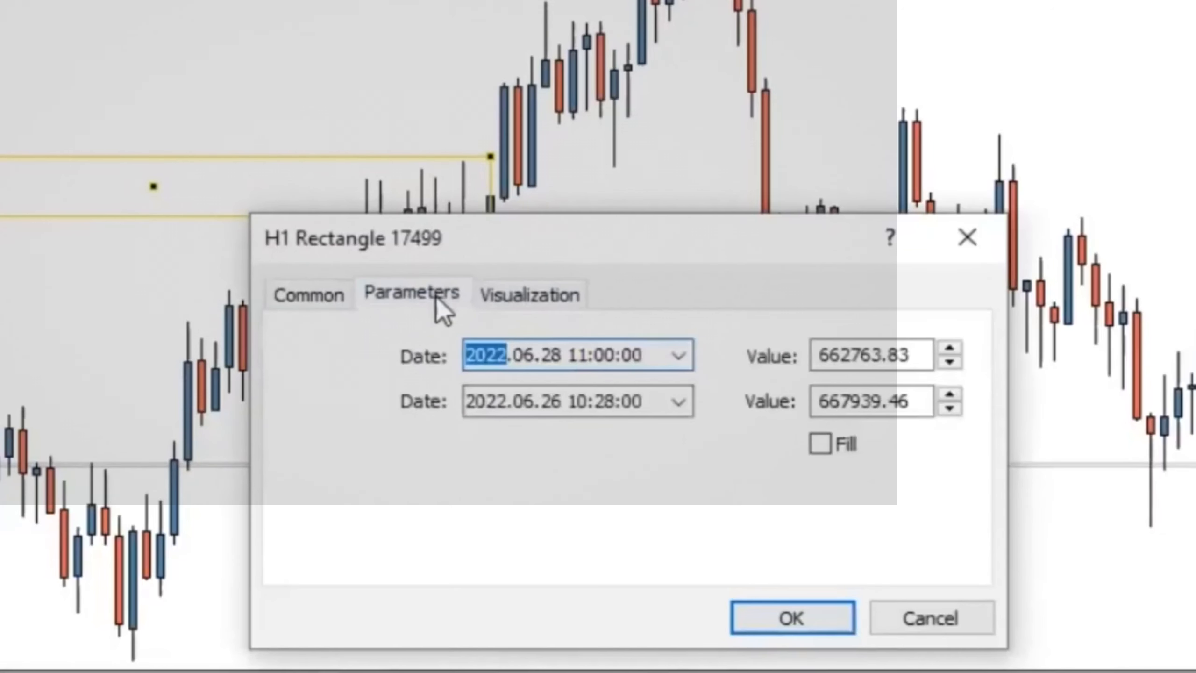
pyautogui.click(821, 448)
pyautogui.click(810, 626)
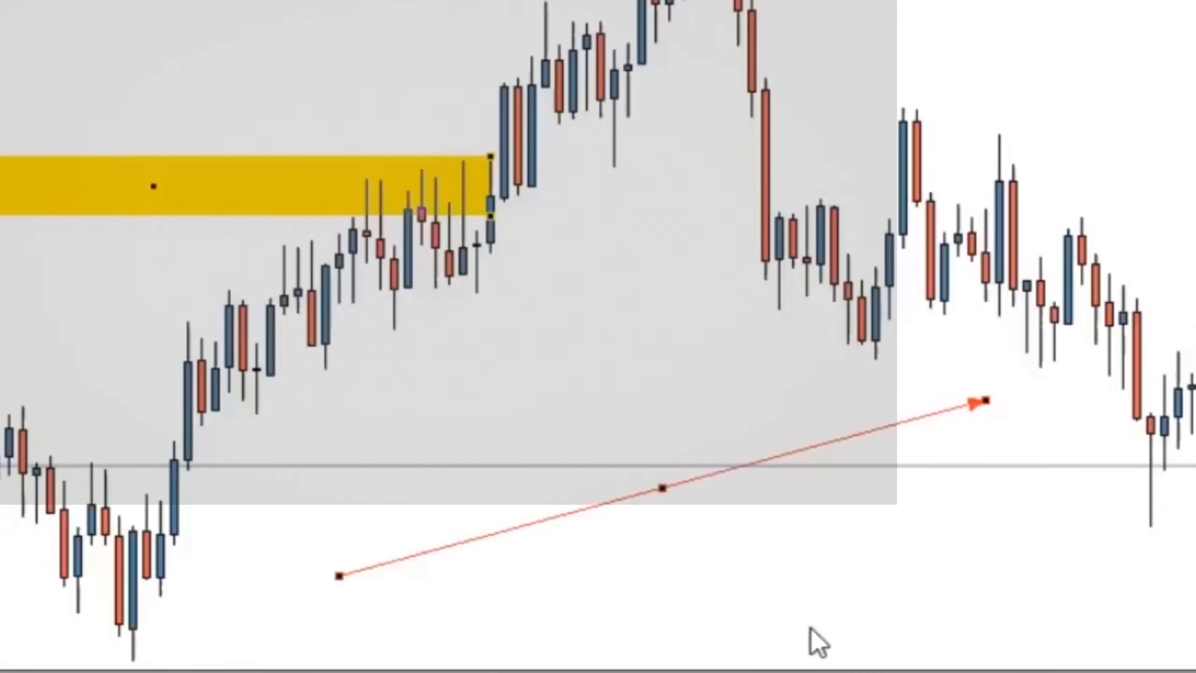
pyautogui.moveTo(152, 186); pyautogui.dragTo(141, 186)
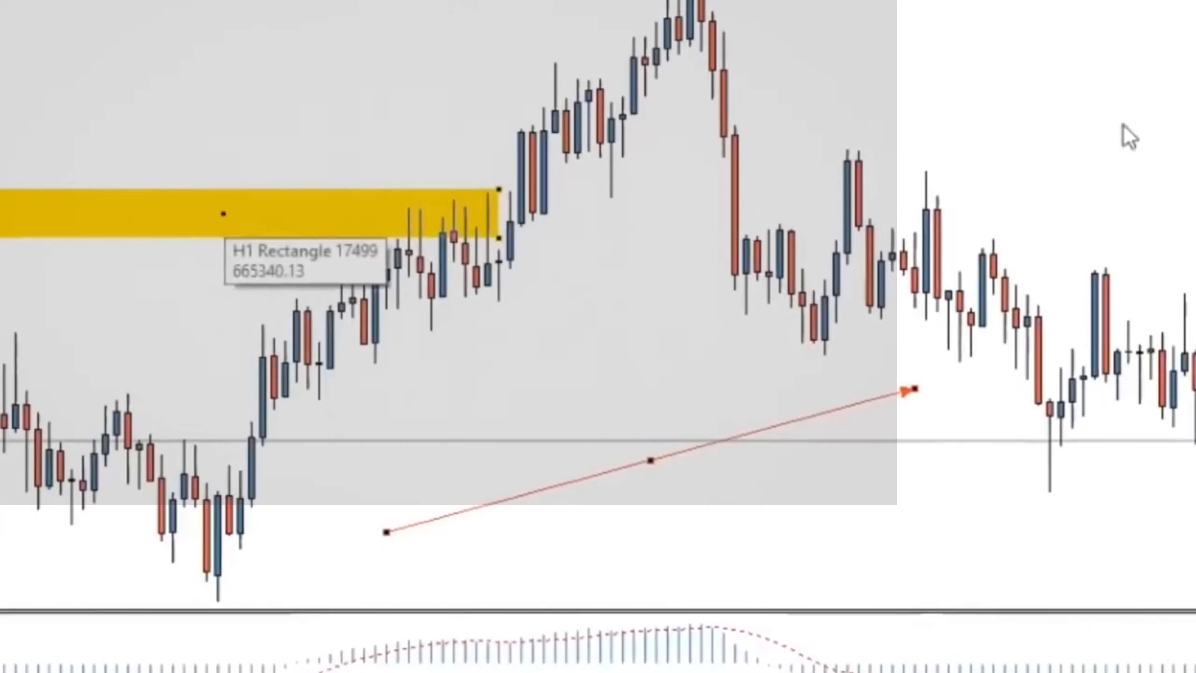
# Compress the chart's price scale, move the rising arrowed line under the candle lows at the rally's start, and deselect it.
pyautogui.moveTo(1194, 188); pyautogui.dragTo(1194, 292)
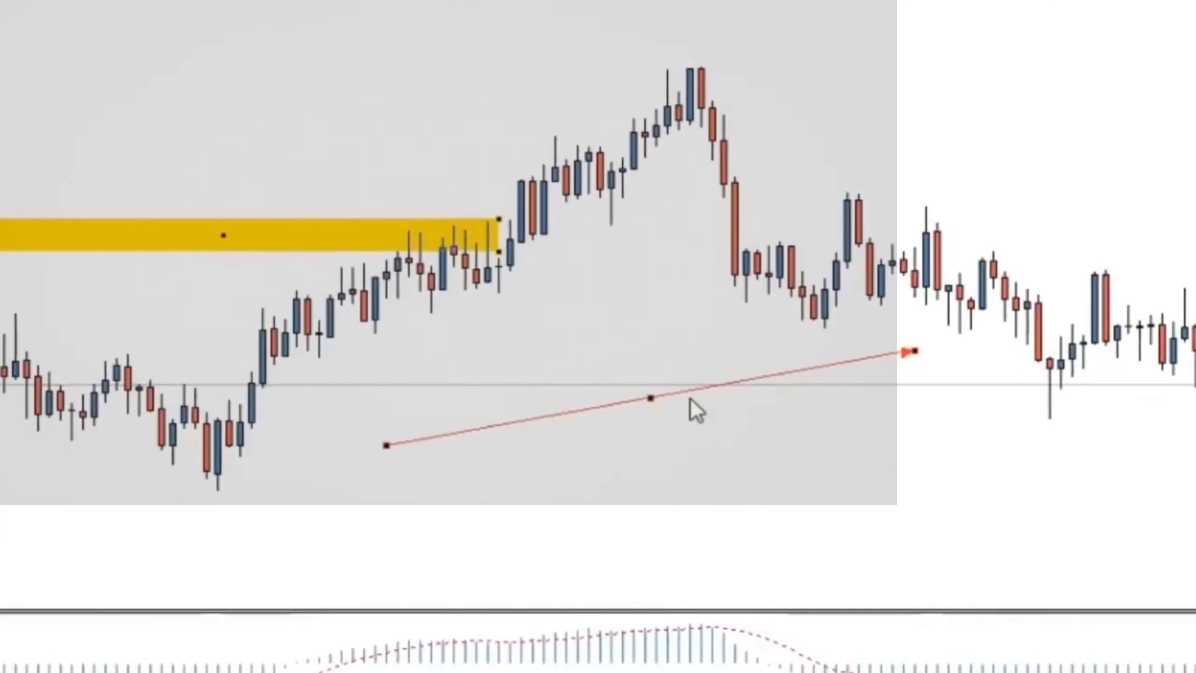
pyautogui.moveTo(651, 398); pyautogui.dragTo(452, 454)
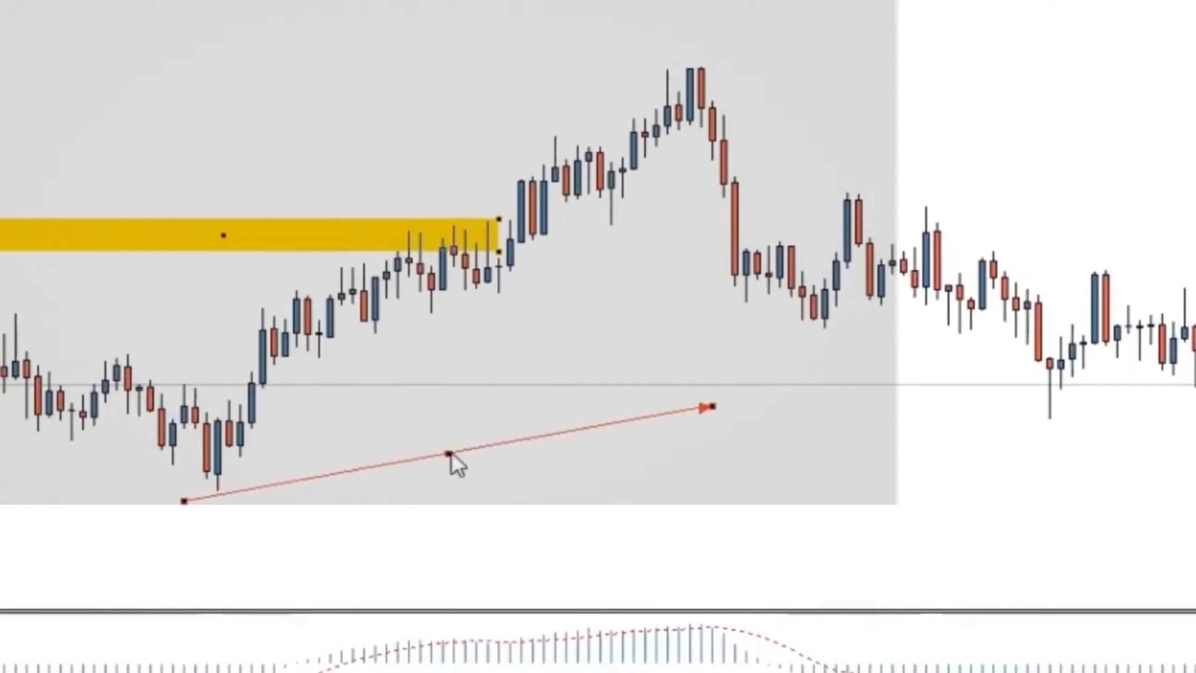
pyautogui.doubleClick(451, 454)
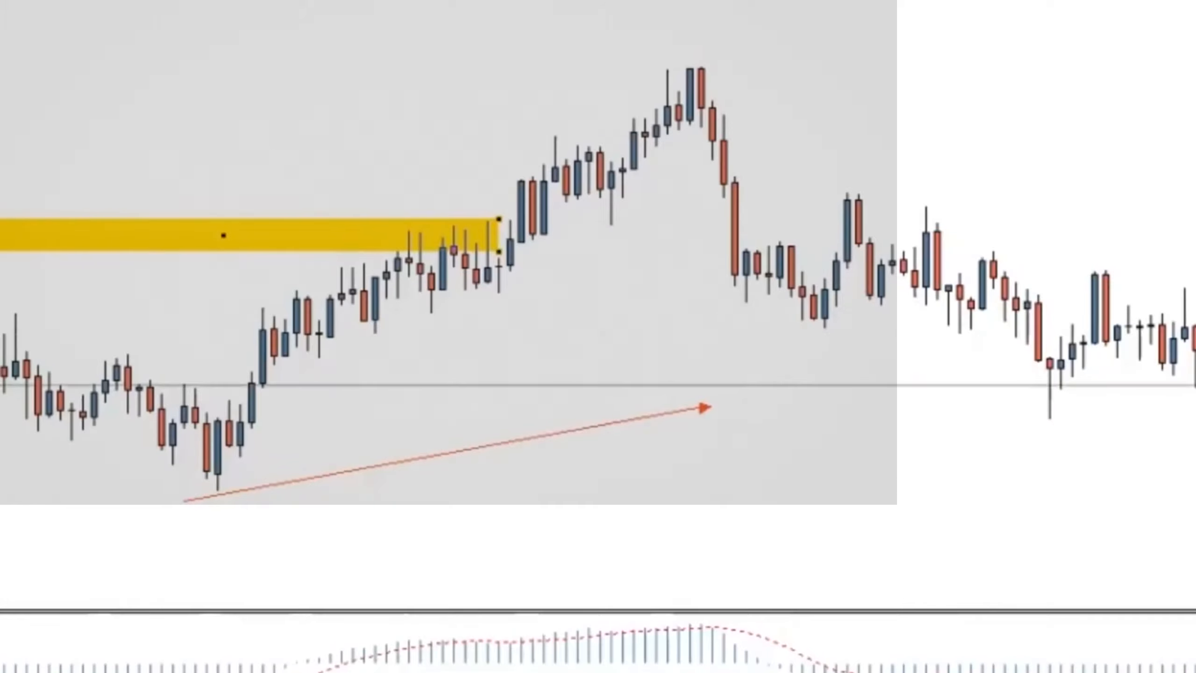
# Place a horizontal line at the highest high of the rally and set its colour to steel blue.
pyautogui.click(707, 66)
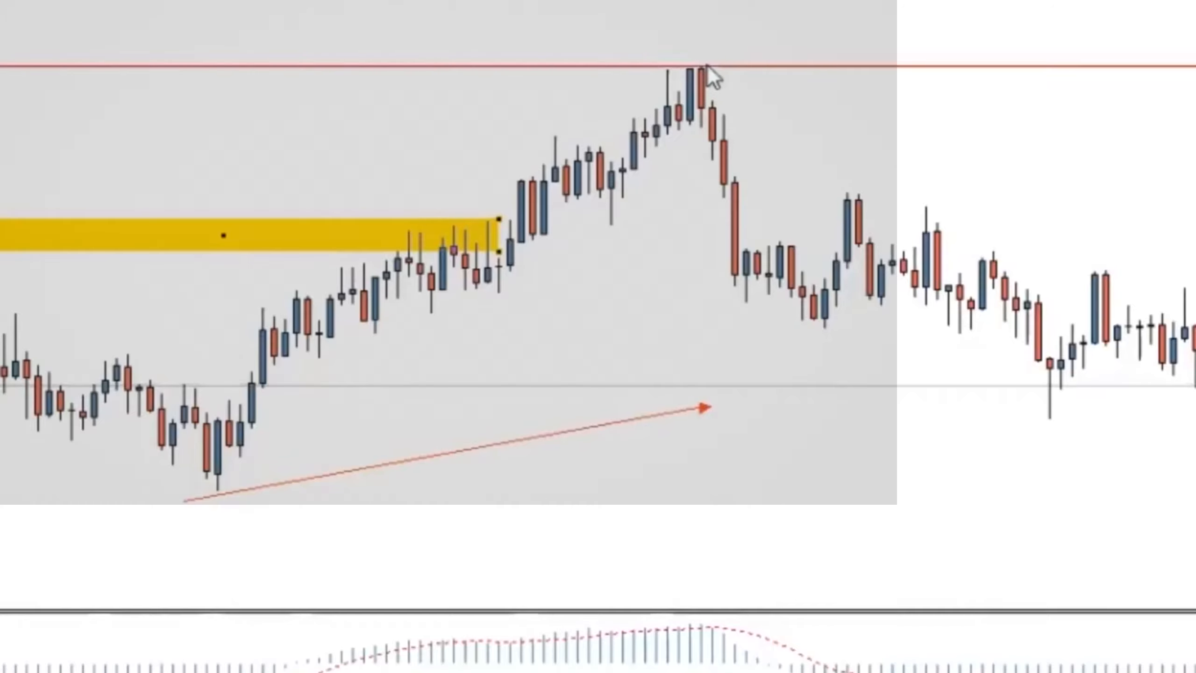
pyautogui.rightClick(765, 67)
pyautogui.click(826, 81)
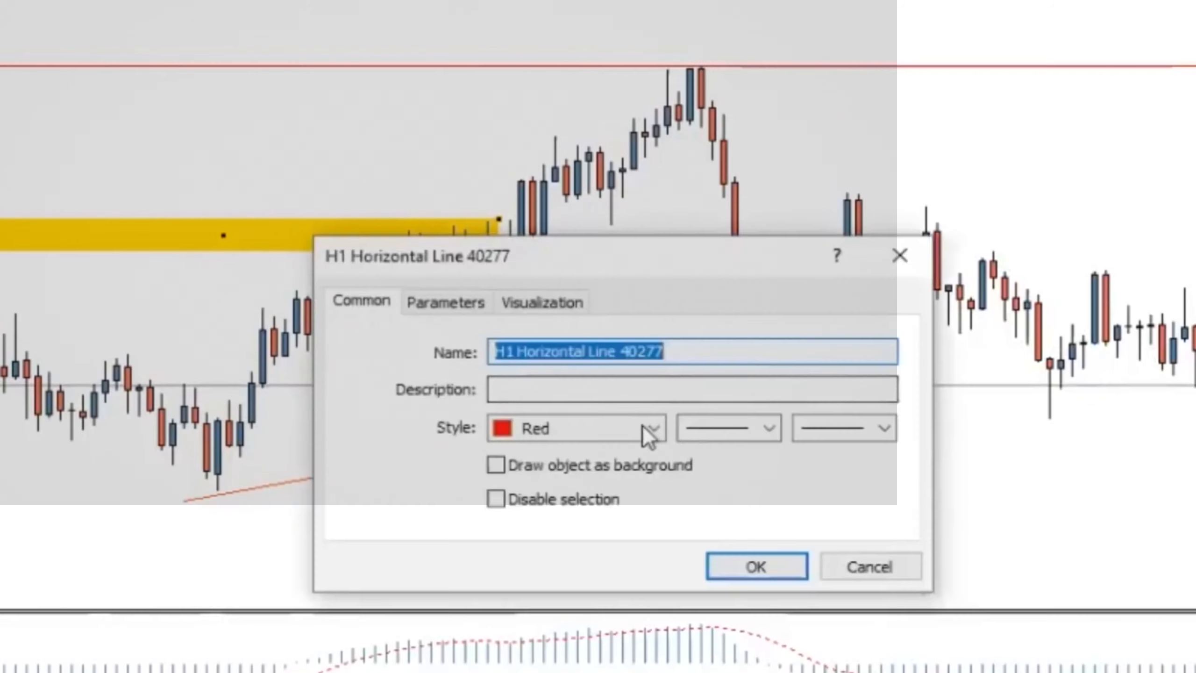
pyautogui.click(654, 429)
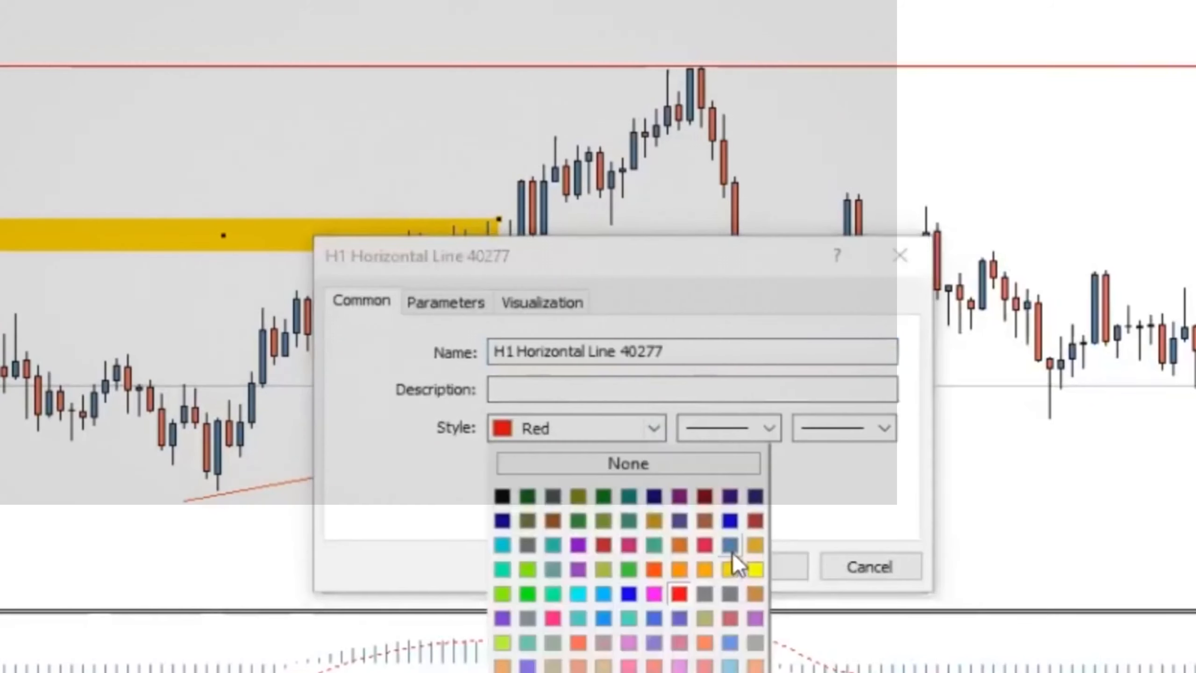
pyautogui.click(730, 548)
pyautogui.click(766, 567)
# Duplicate the blue horizontal line at the rally's starting low and at a level above it, and duplicate the gold rectangle just above the original.
pyautogui.moveTo(842, 67); pyautogui.dragTo(870, 493)
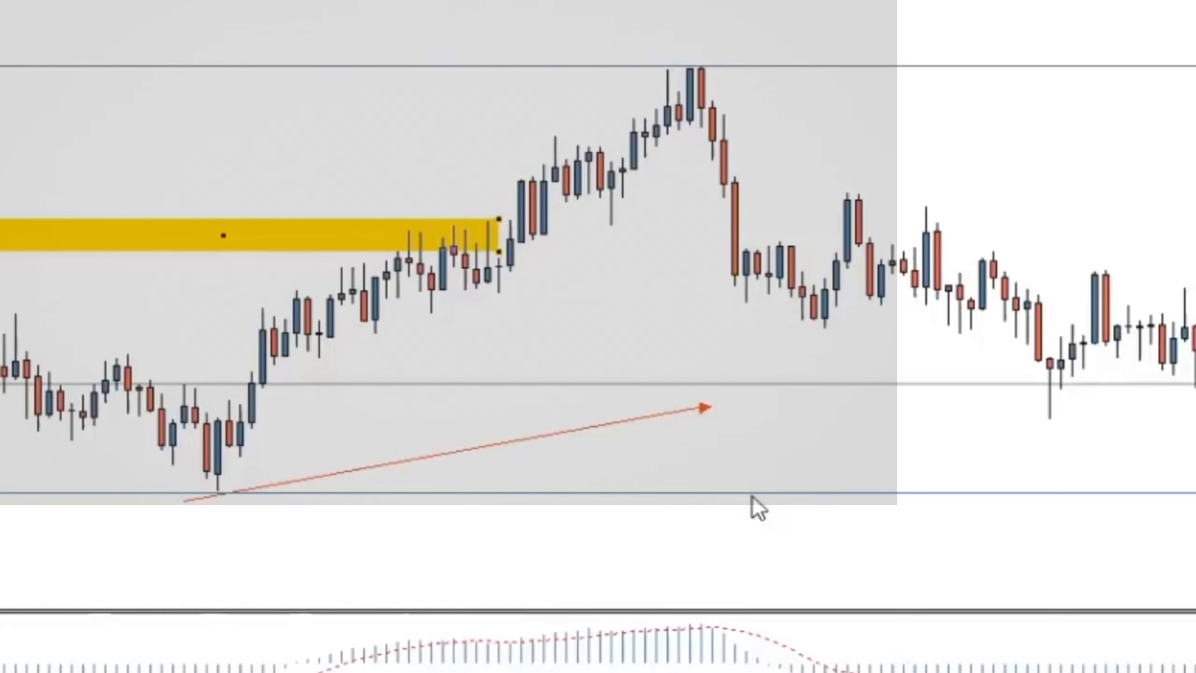
pyautogui.moveTo(753, 497); pyautogui.dragTo(782, 369)
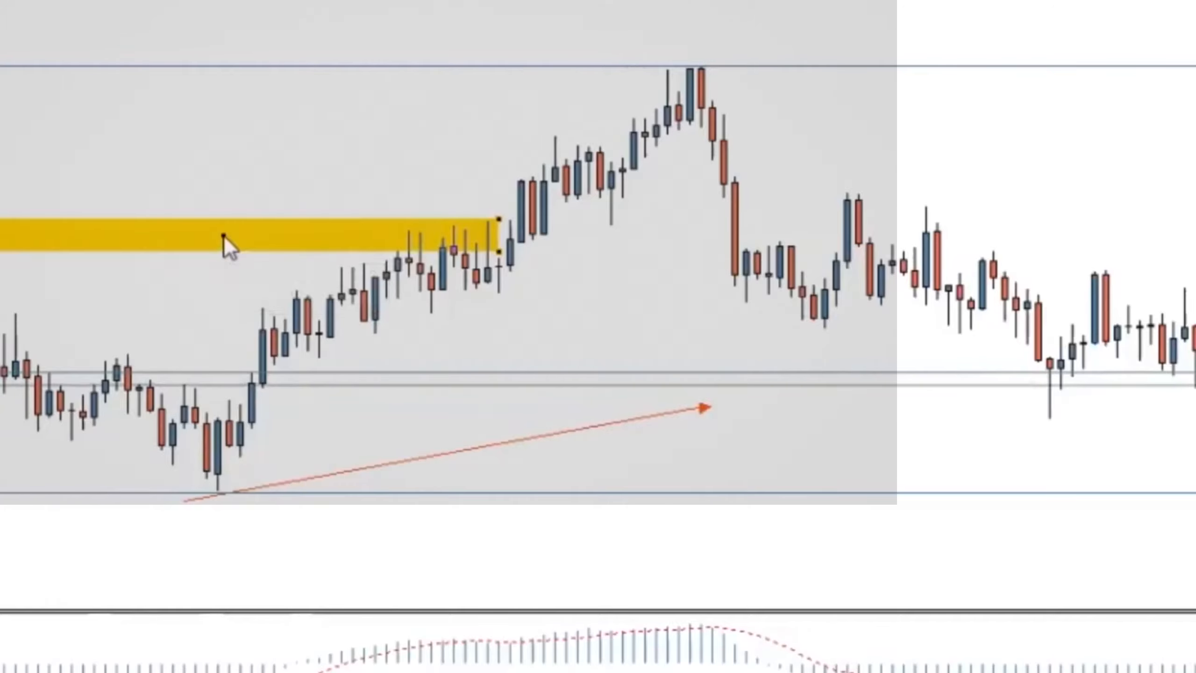
pyautogui.moveTo(224, 236); pyautogui.dragTo(233, 155)
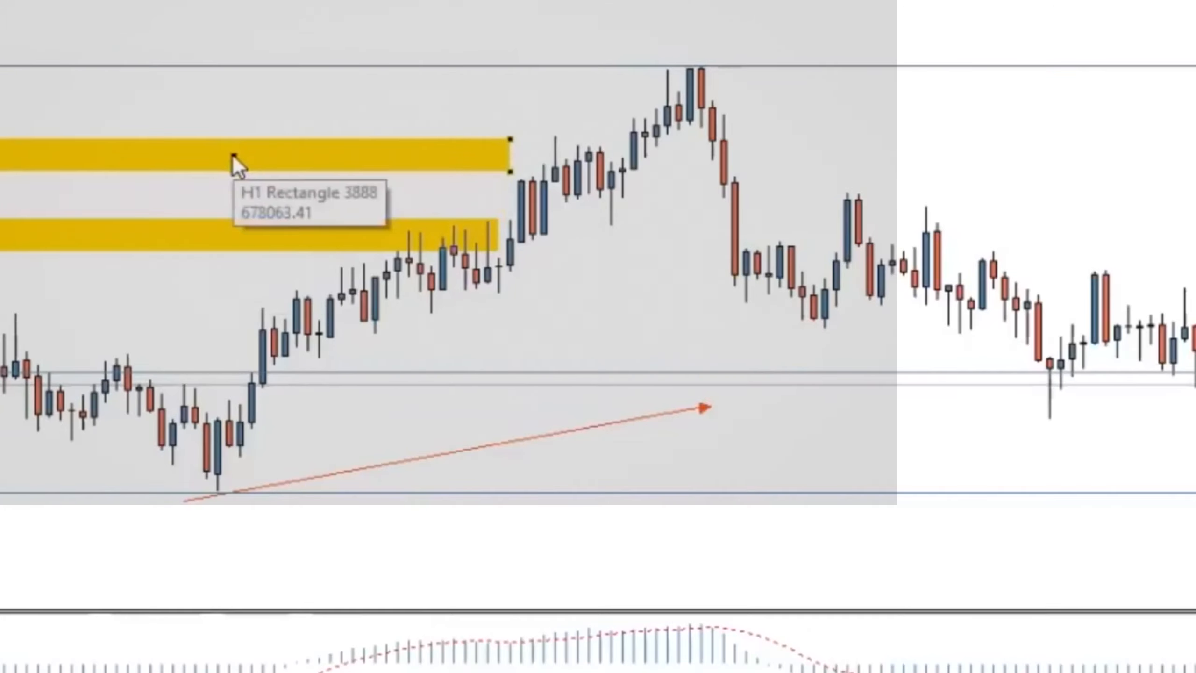